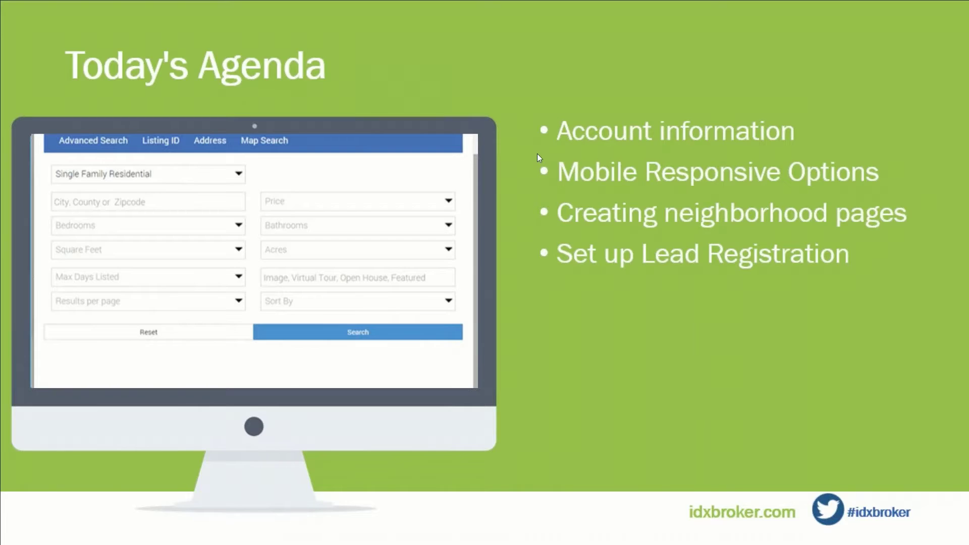
Advance past the agenda slide to the live IDX Broker account Dashboard.
key("Right")
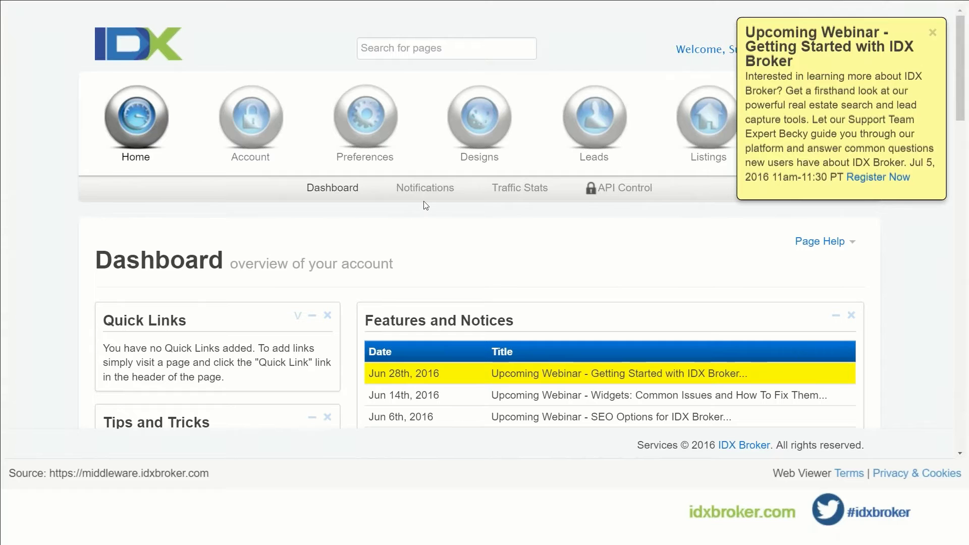
Dismiss the webinar notice and open Account > Billing > Add Edit Billing.
left_click(932, 34)
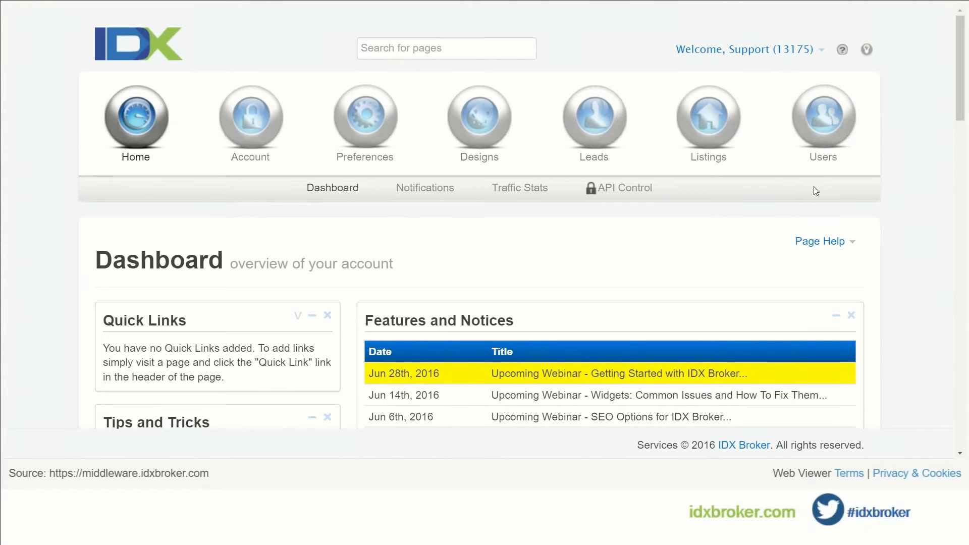
left_click(269, 133)
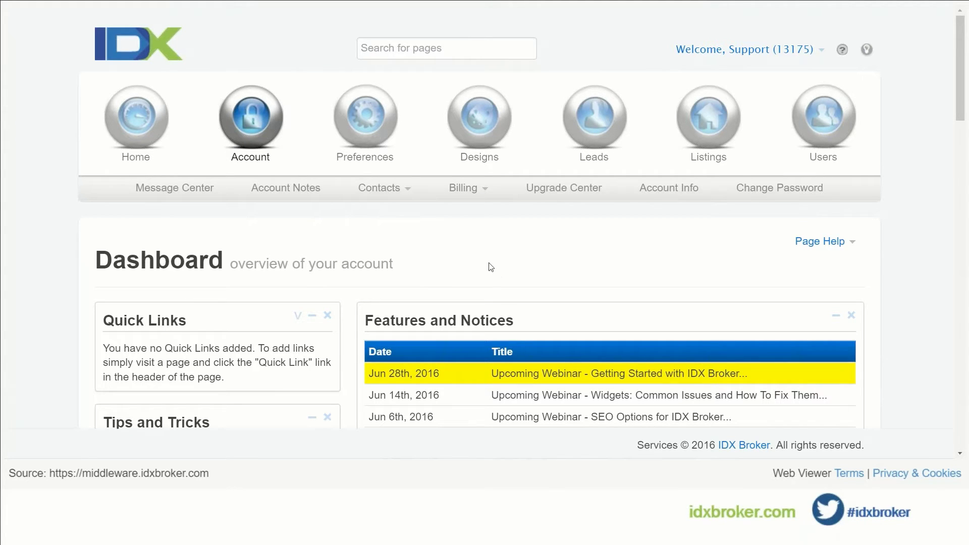
left_click(475, 189)
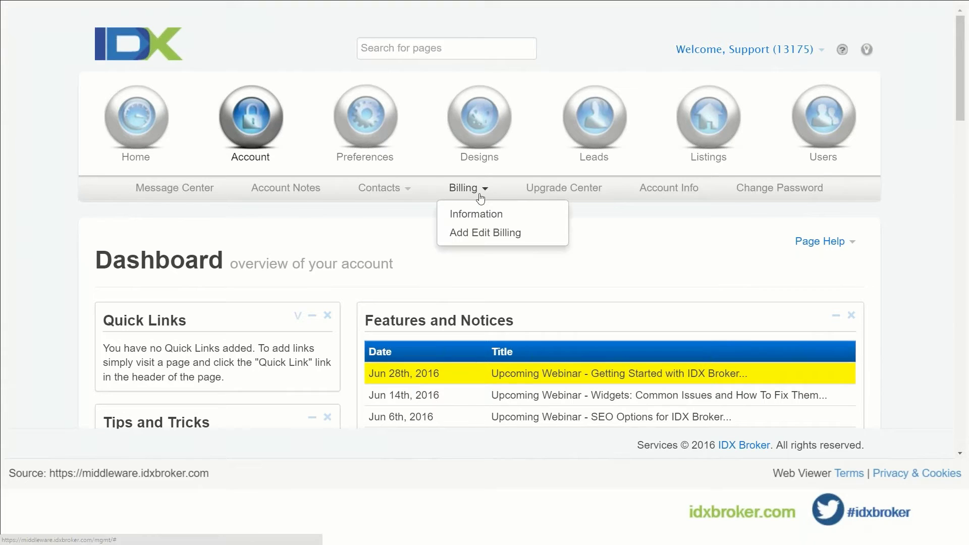
left_click(478, 233)
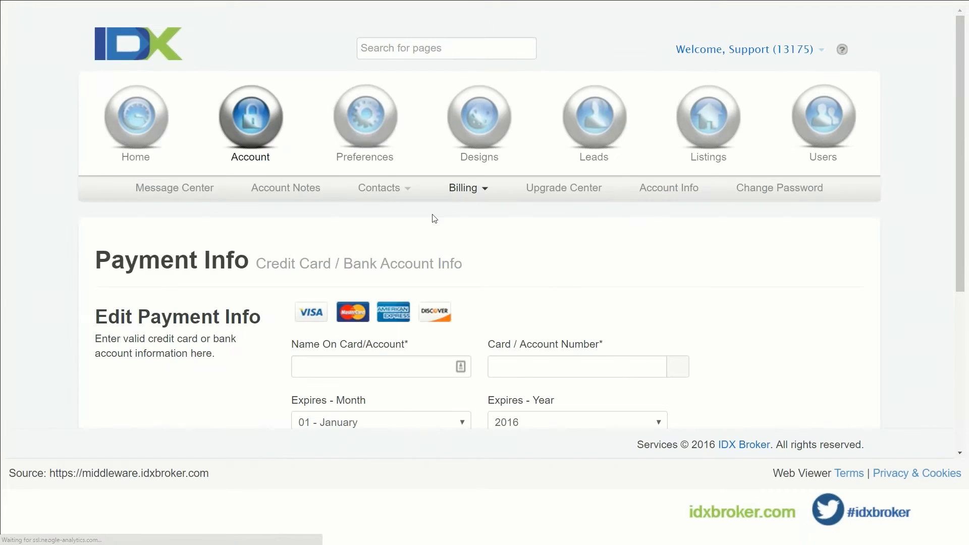
Look over the empty Edit Payment Info card and bank-account form.
left_click(465, 191)
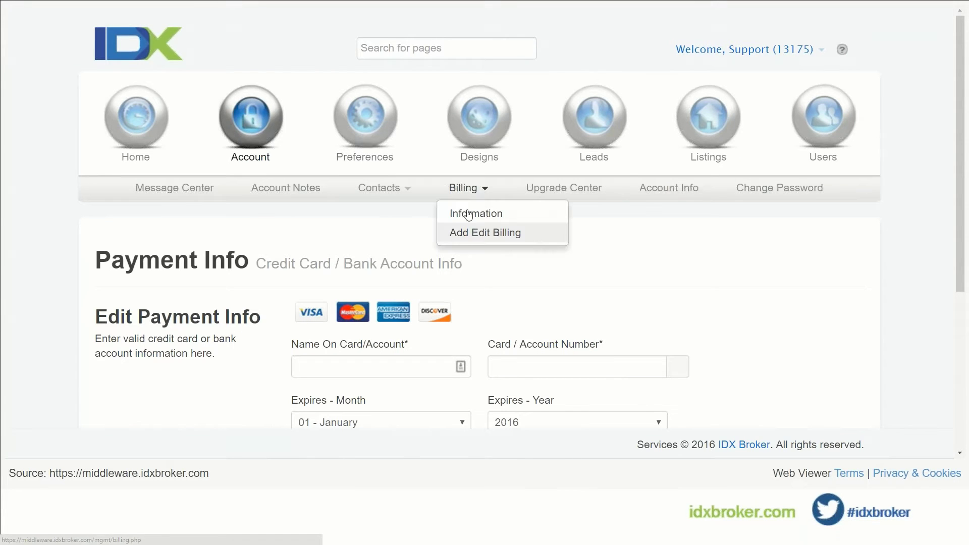
left_click(390, 239)
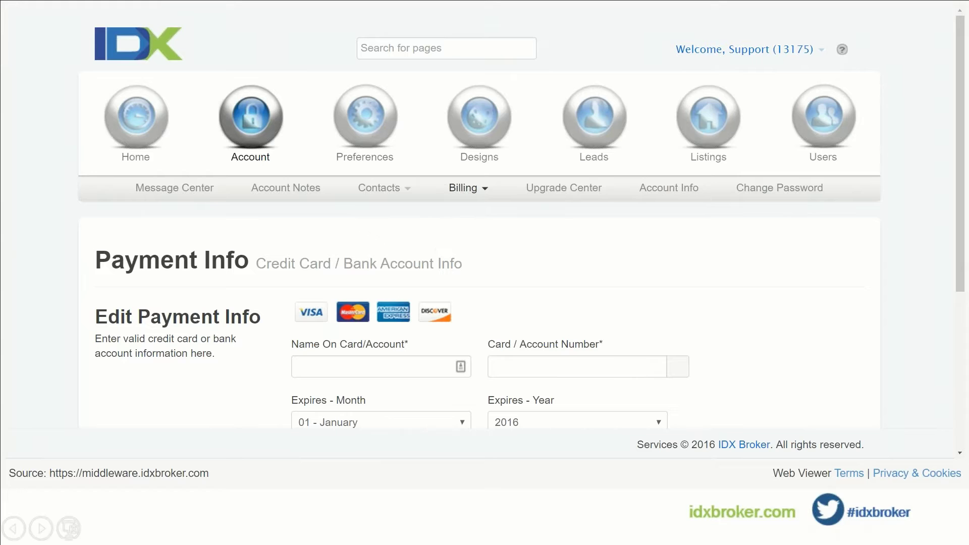
scroll(430, 357, "down", 3)
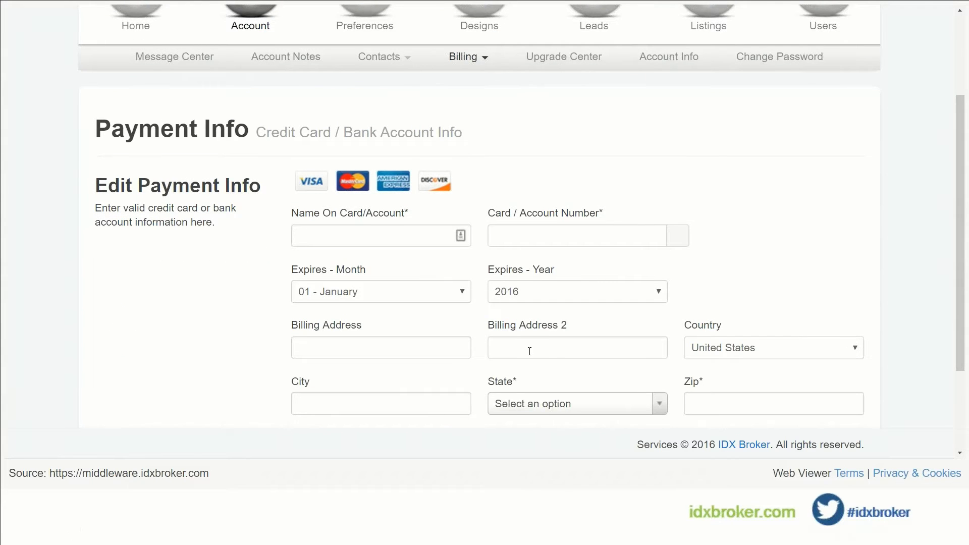
scroll(210, 349, "down", 5)
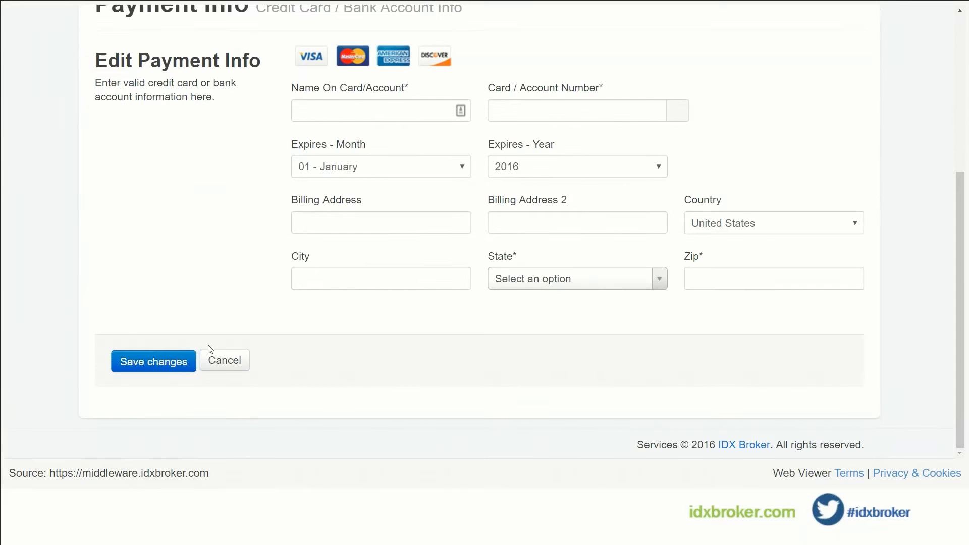
scroll(230, 318, "up", 5)
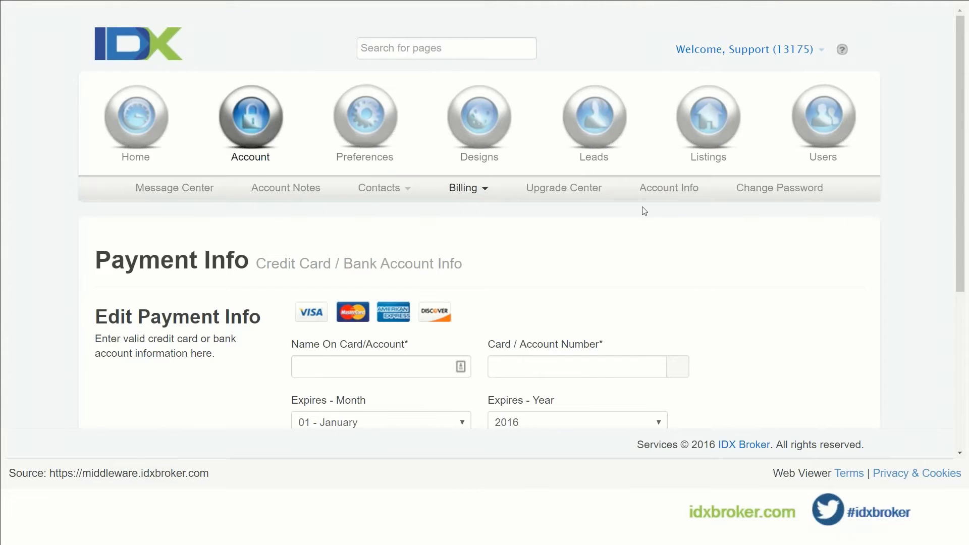
Review Account Info's primary account, website and default subdomain details down to Save Changes.
left_click(665, 190)
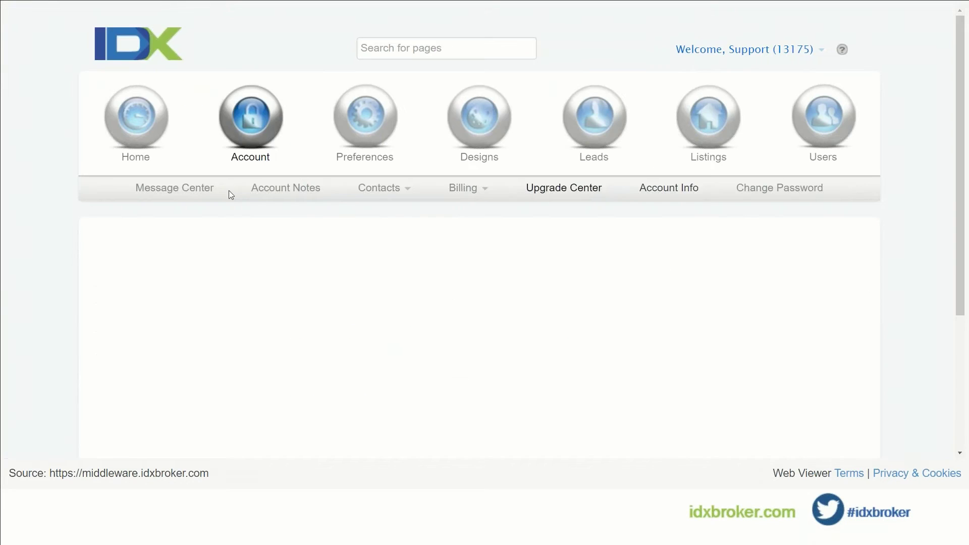
scroll(228, 189, "down", 10)
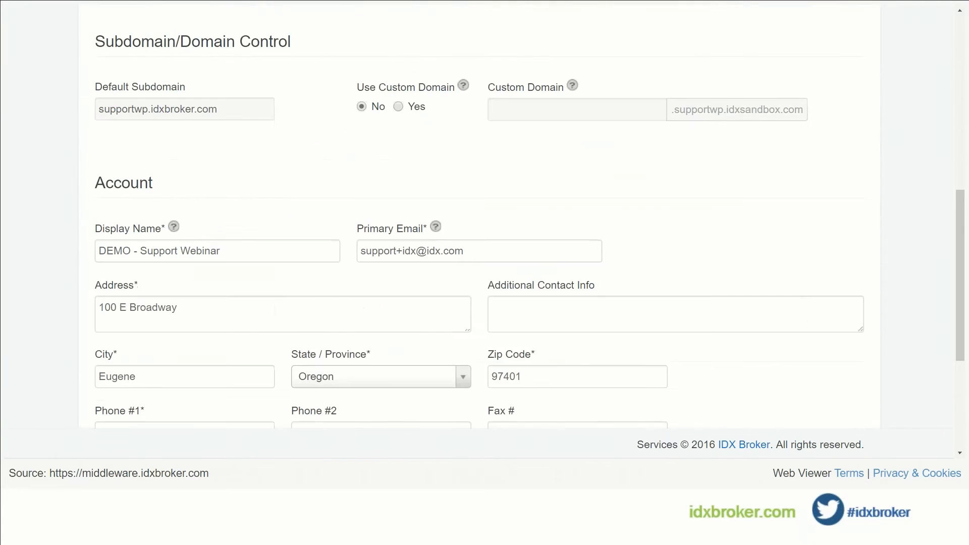
scroll(125, 167, "down", 3)
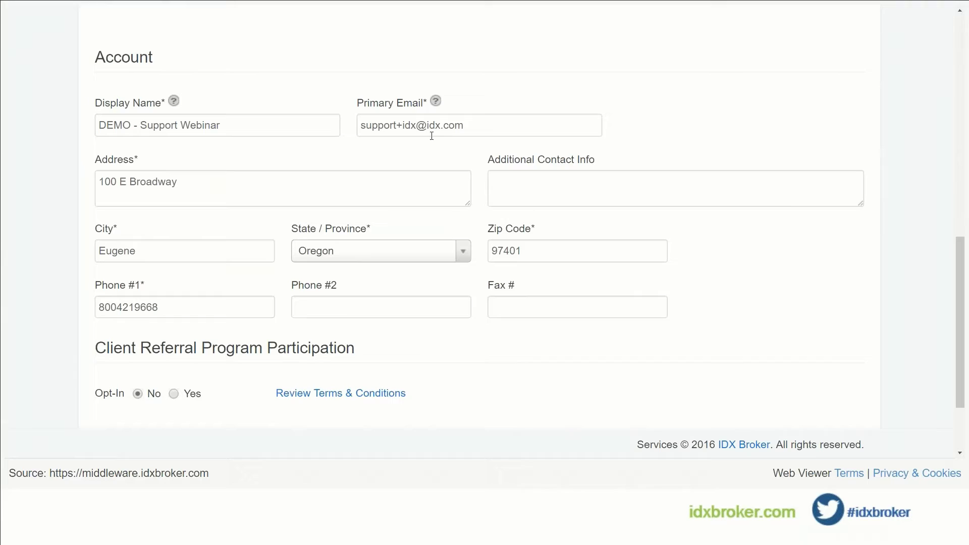
scroll(431, 136, "down", 1)
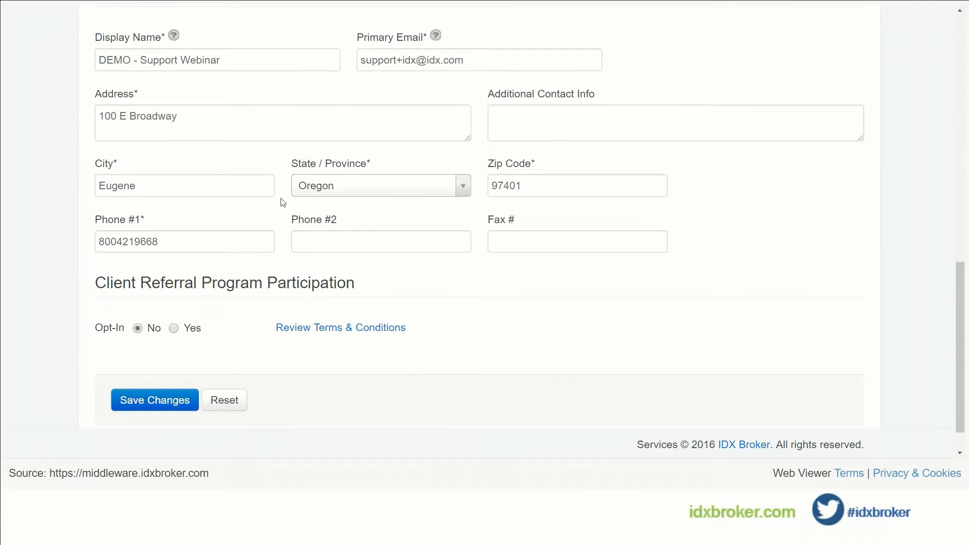
scroll(294, 289, "up", 1)
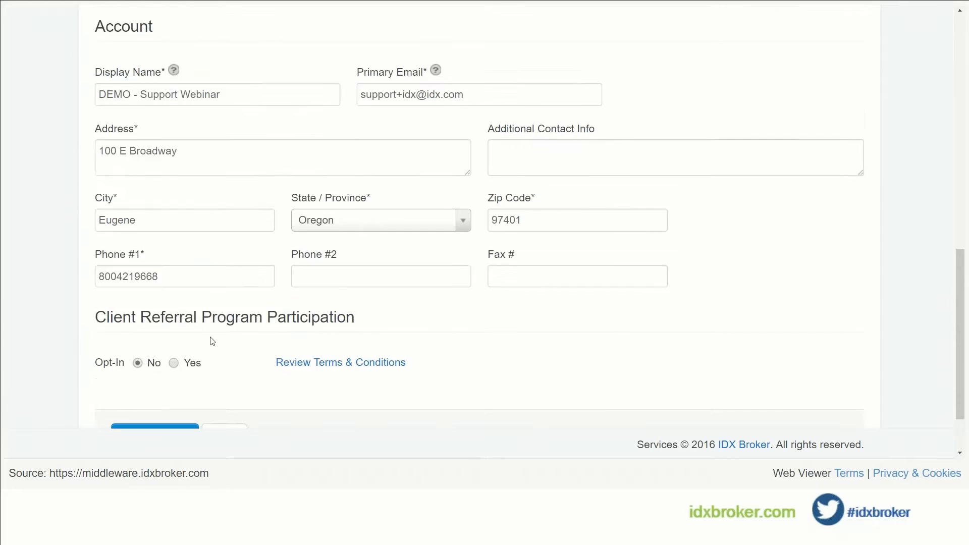
scroll(145, 182, "up", 5)
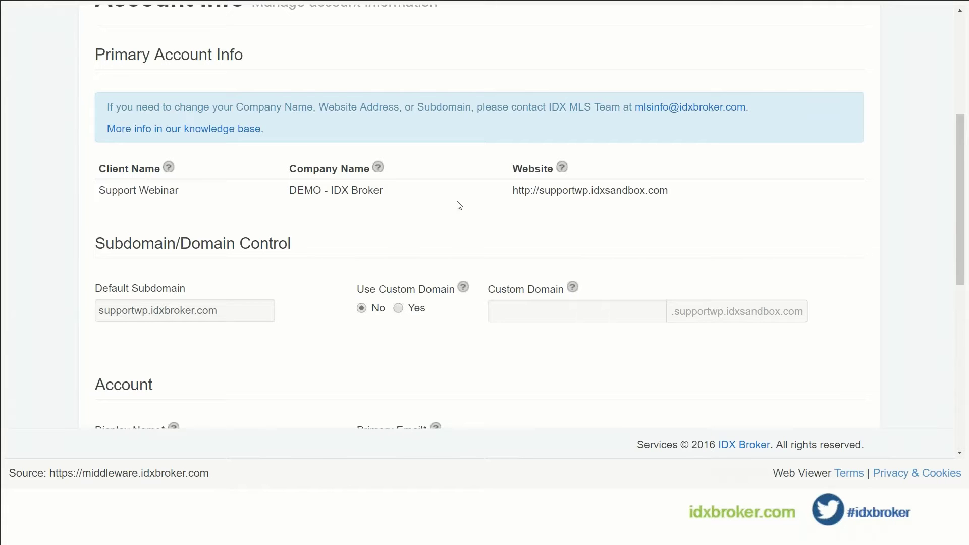
scroll(449, 205, "up", 2)
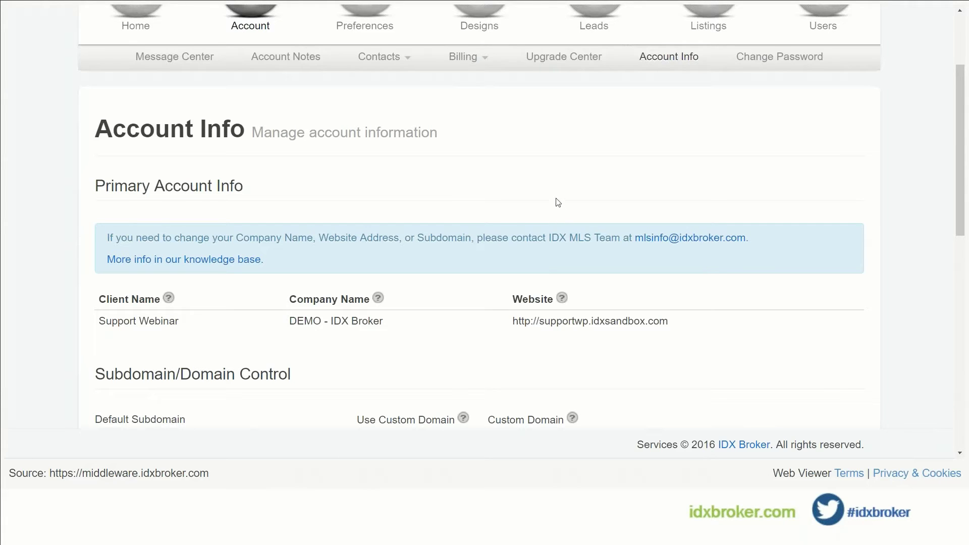
scroll(557, 202, "up", 1)
scroll(558, 202, "up", 2)
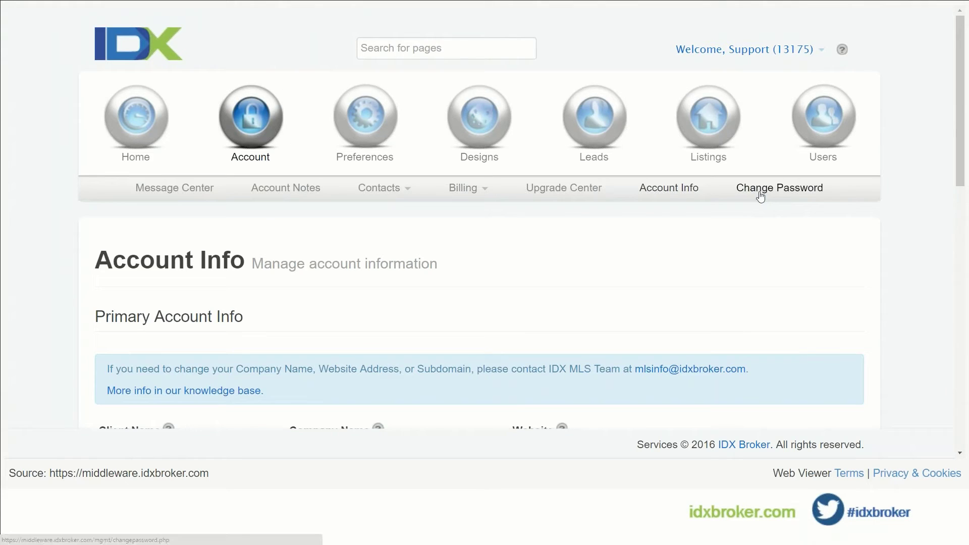
mouse_move(357, 127)
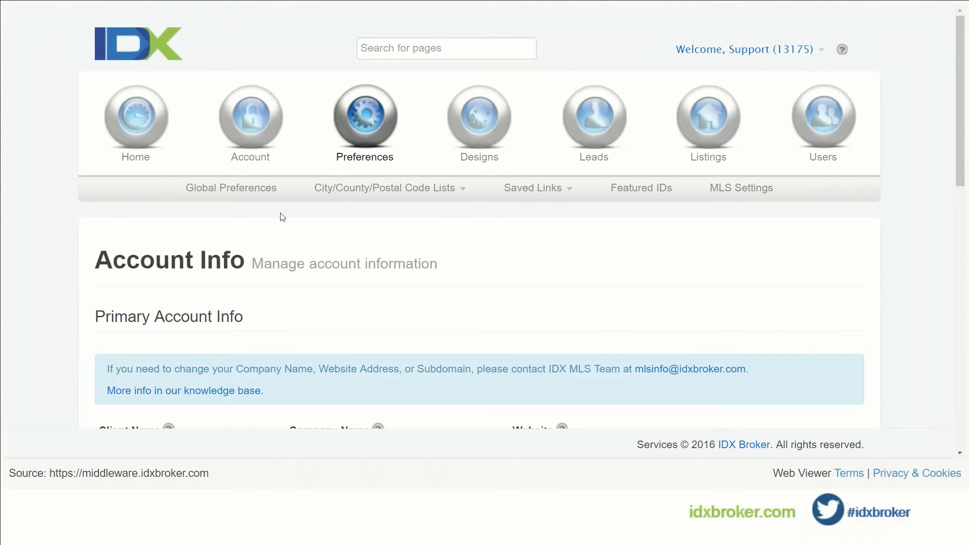
Set Use Mobile Wrappers to Yes under Global Preferences' Mobile settings, leaving Detect Tablets at No.
left_click(231, 194)
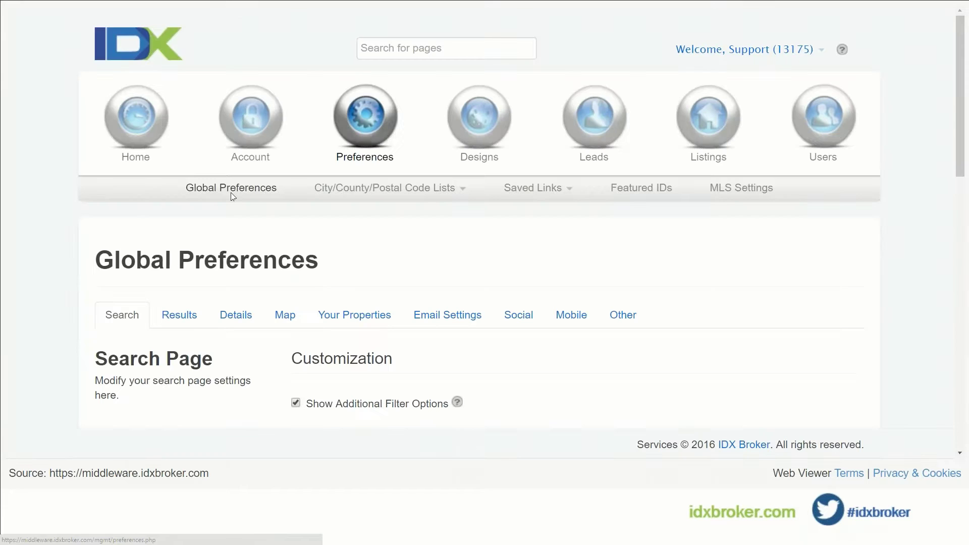
scroll(546, 179, "down", 4)
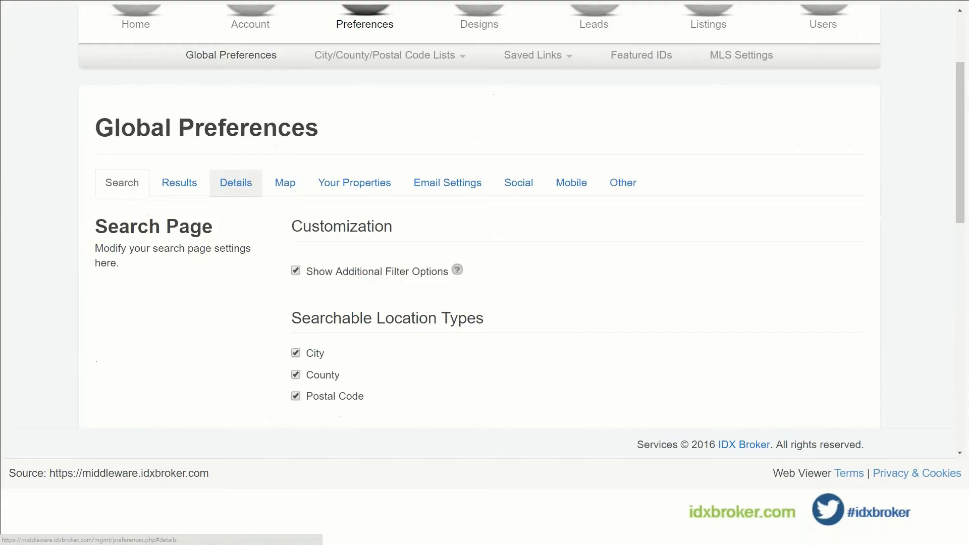
left_click(567, 121)
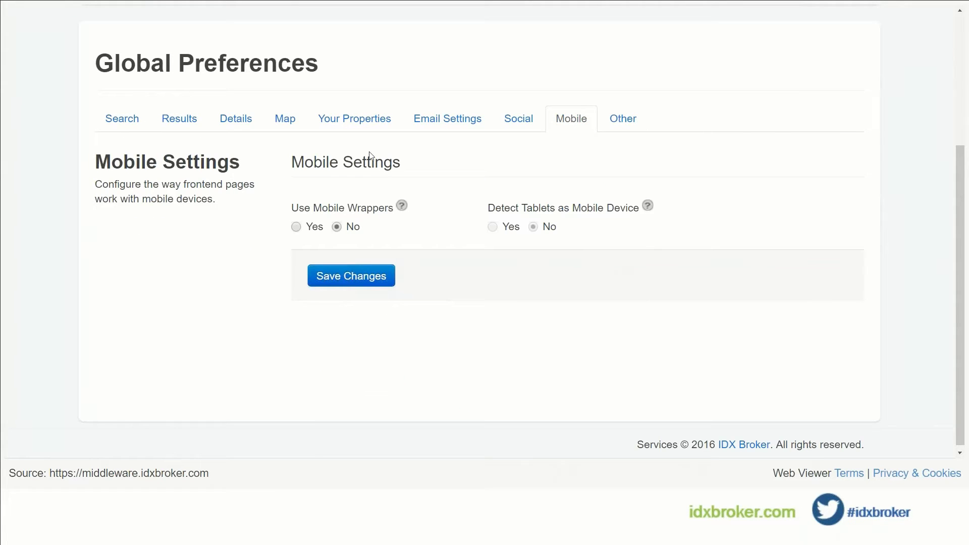
left_click(297, 228)
left_click(306, 231)
scroll(349, 182, "up", 5)
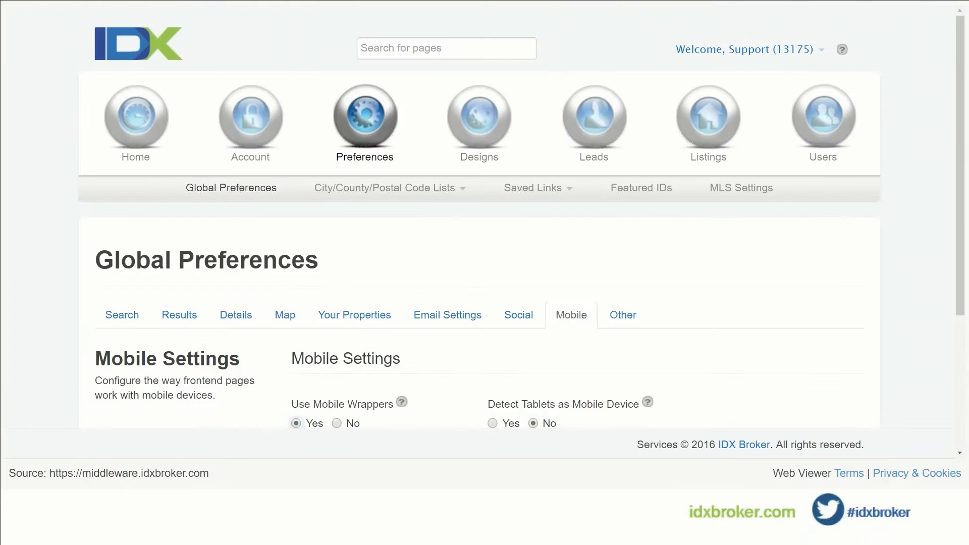
Start a saved link on the Advanced Search page with Boca Raton as the city.
left_click(545, 196)
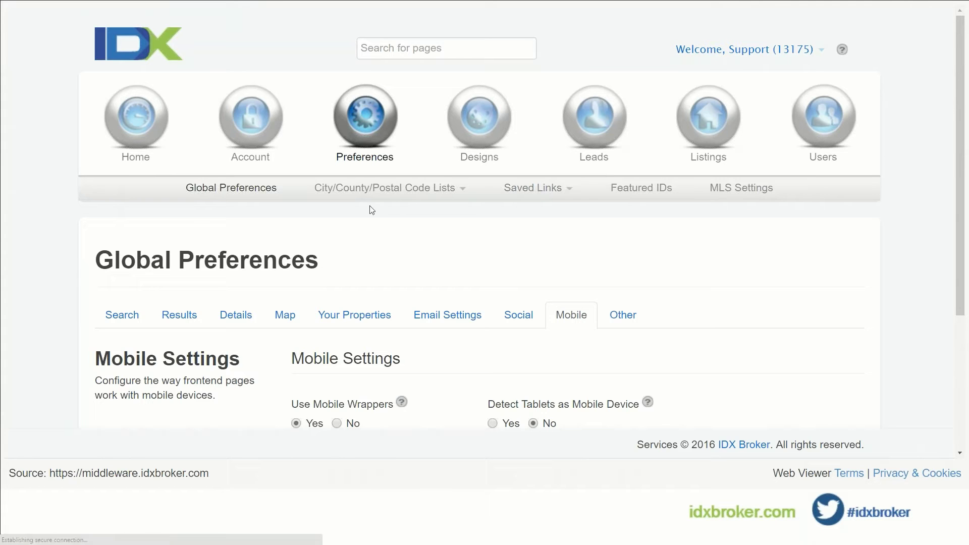
left_click(232, 164)
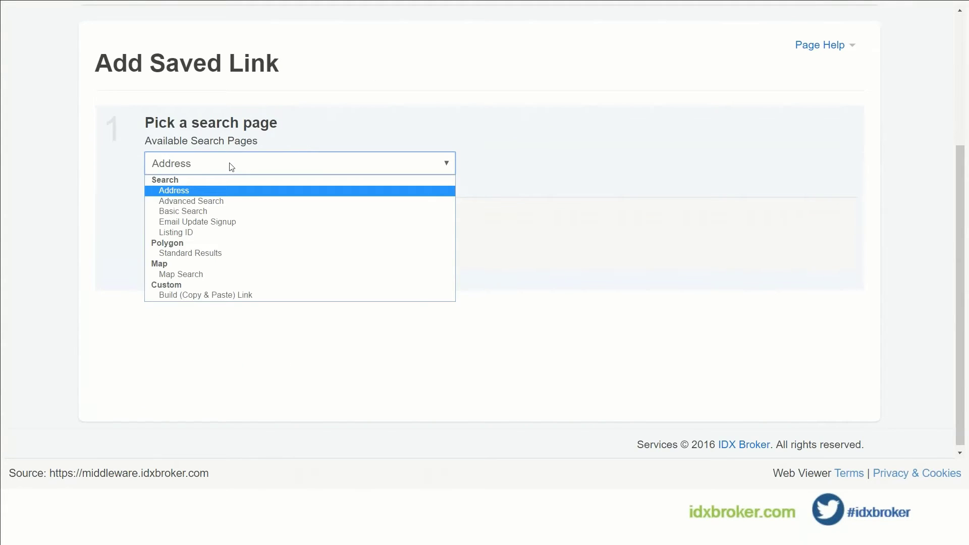
left_click(225, 202)
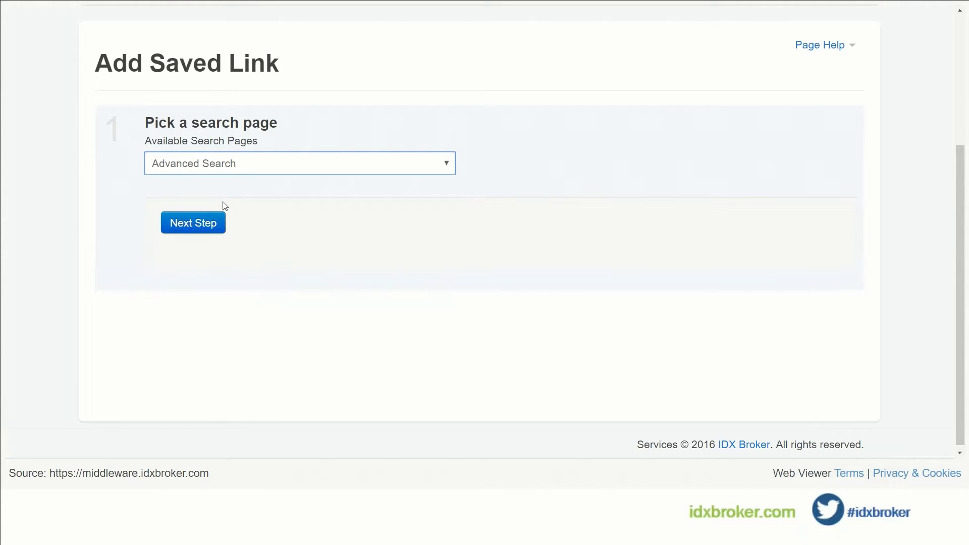
left_click(202, 223)
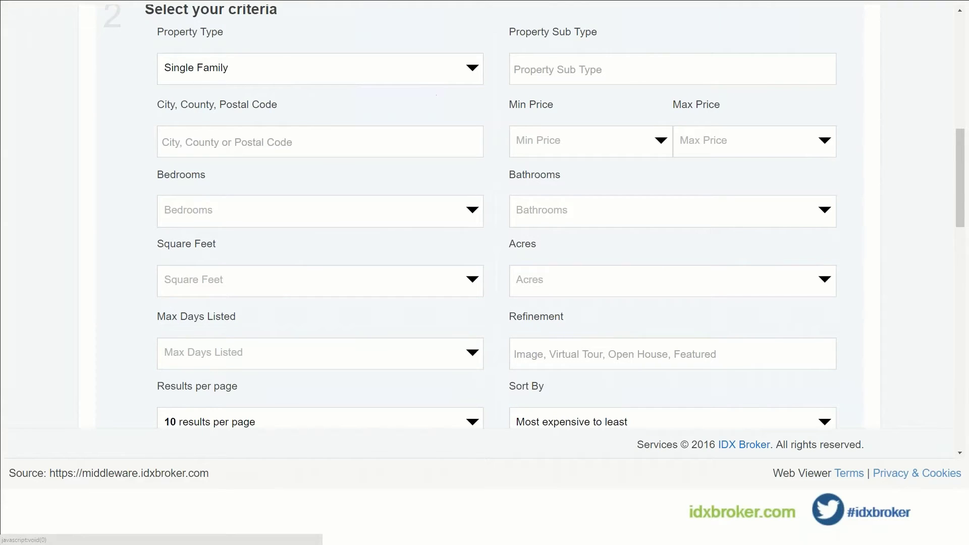
left_click(275, 134)
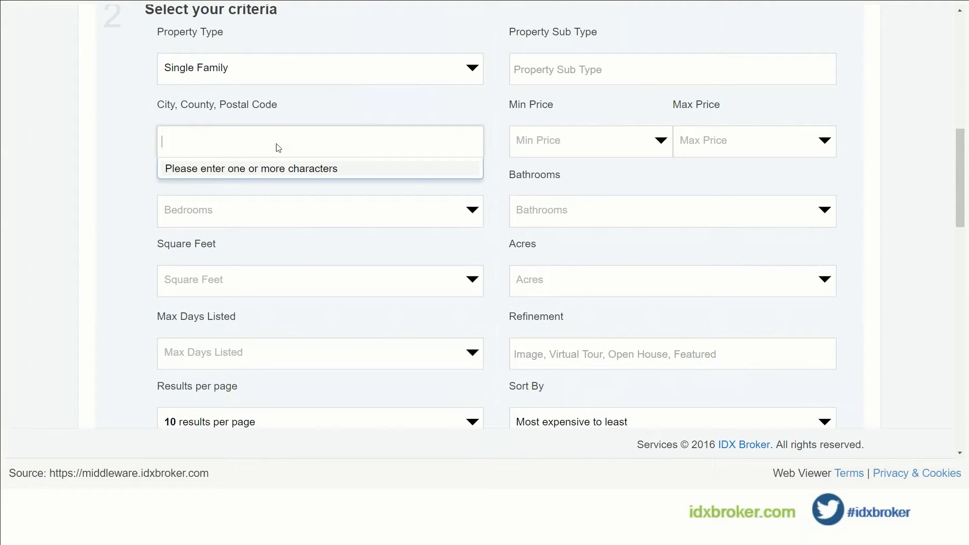
type("b")
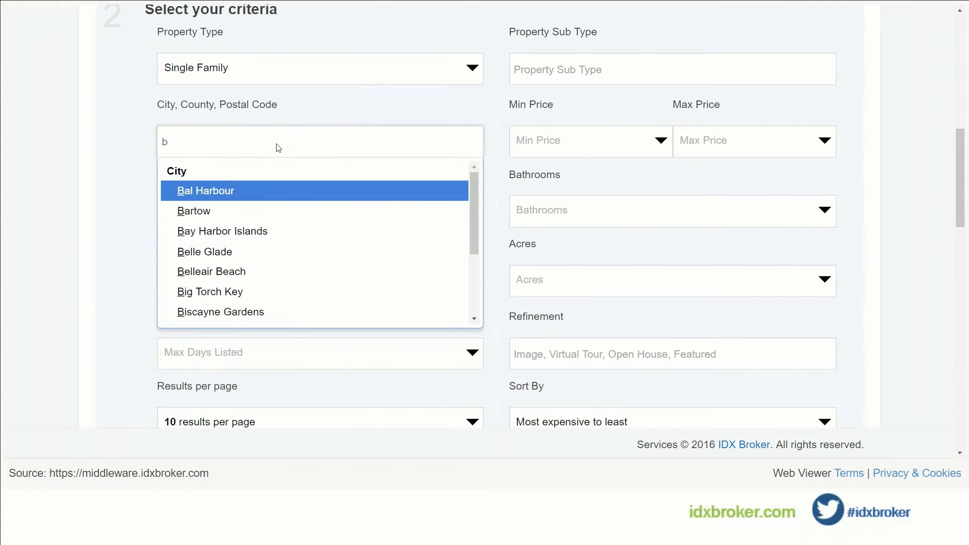
type("o")
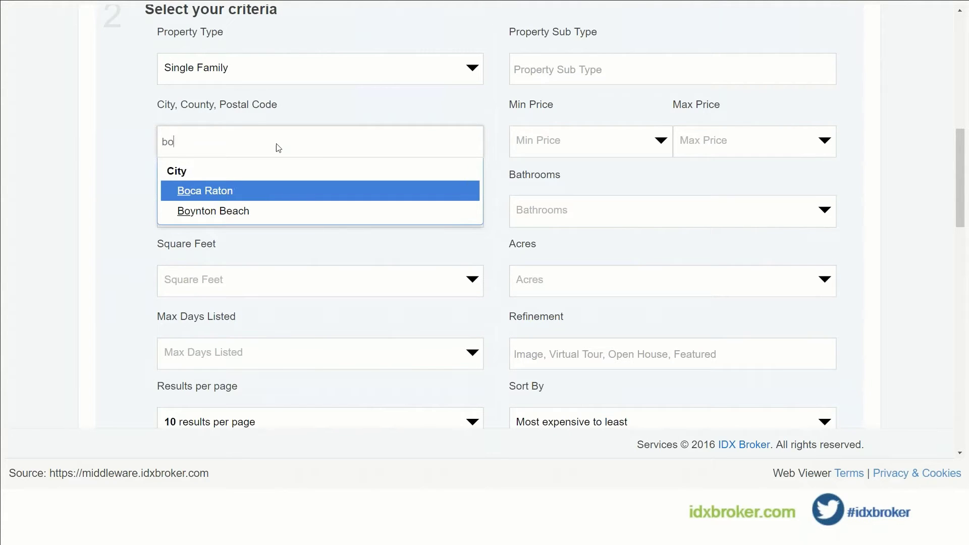
left_click(220, 193)
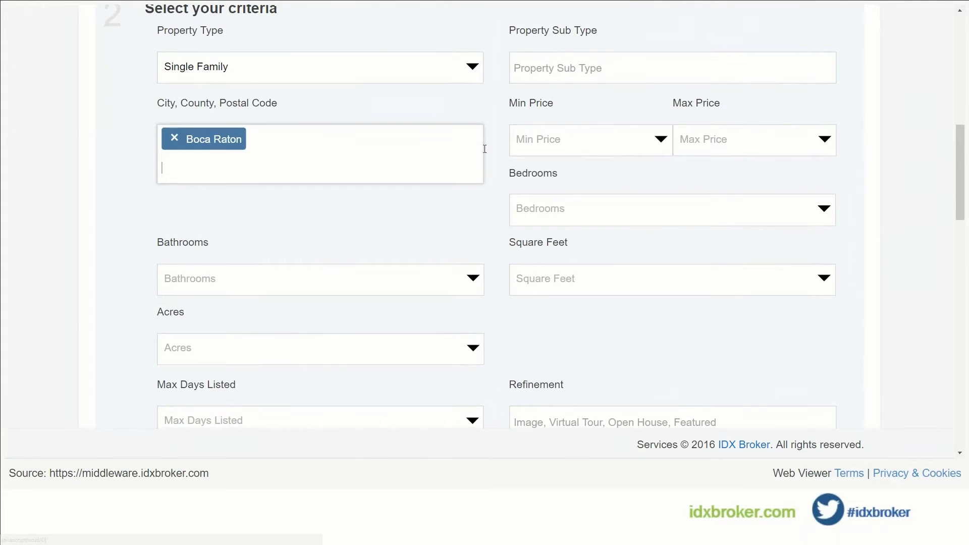
Select Pets allowed under General and continue to the SEO Settings step.
scroll(484, 148, "down", 4)
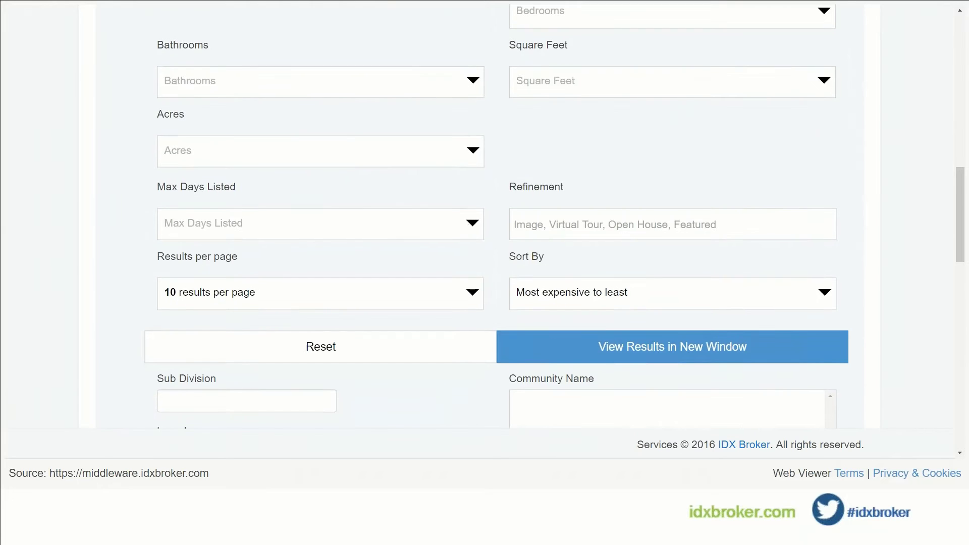
scroll(495, 148, "down", 1)
scroll(496, 148, "down", 3)
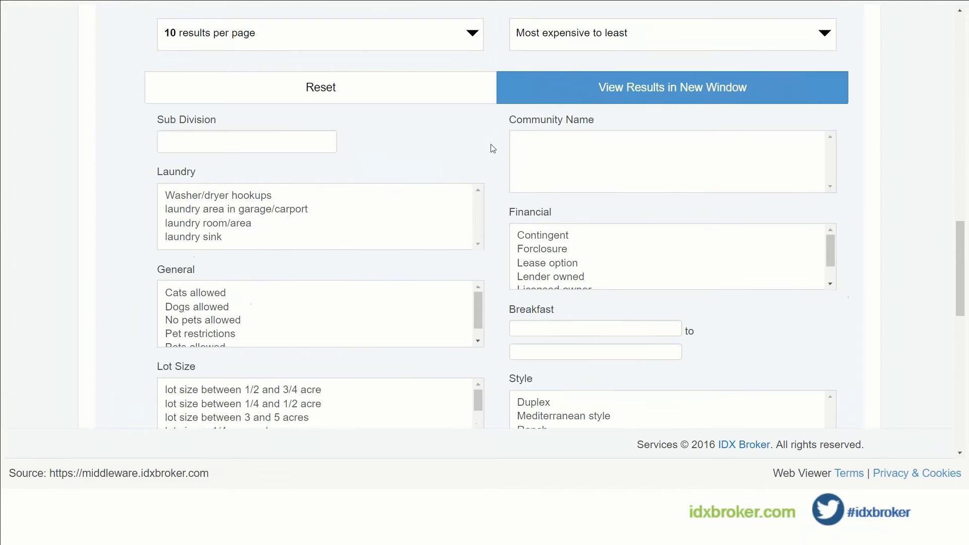
scroll(507, 165, "down", 1)
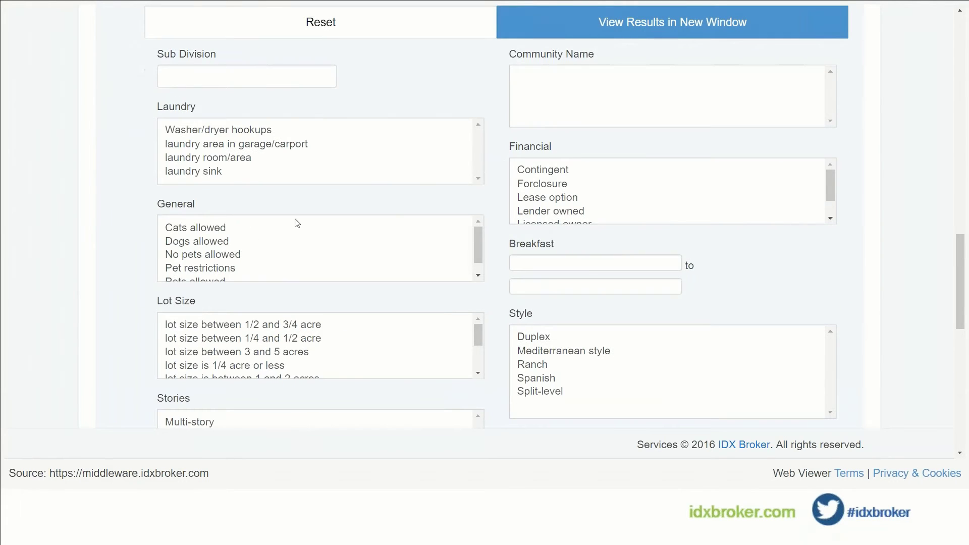
scroll(253, 244, "down", 1)
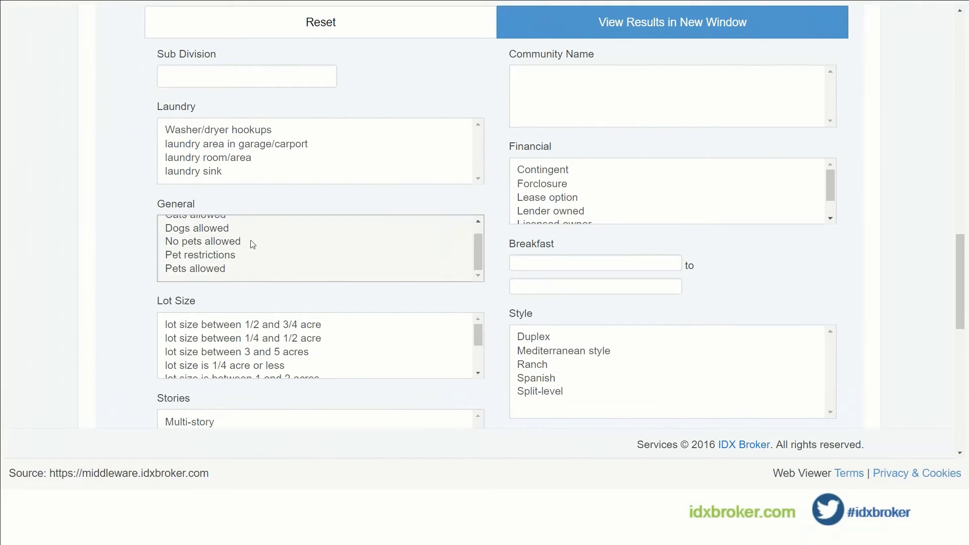
left_click(201, 268)
scroll(169, 260, "down", 8)
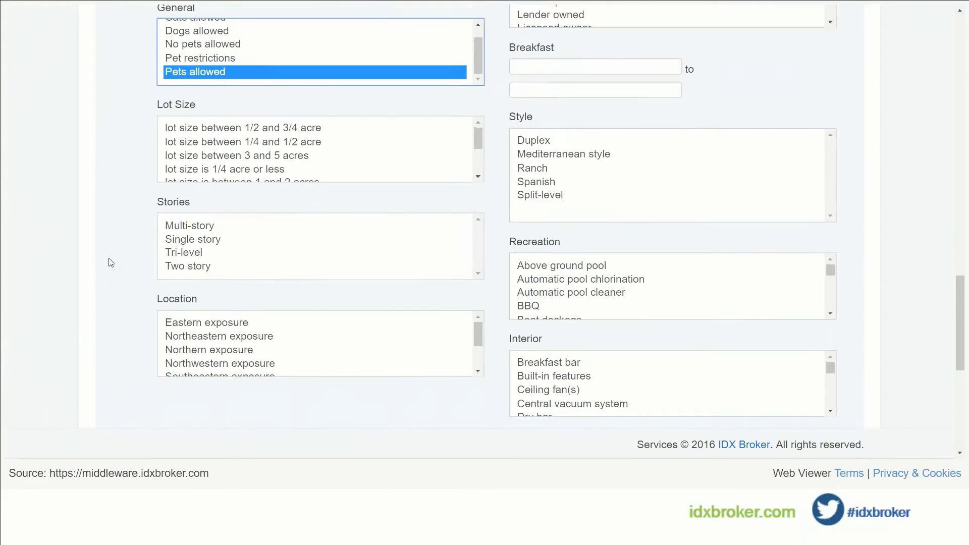
scroll(112, 260, "down", 2)
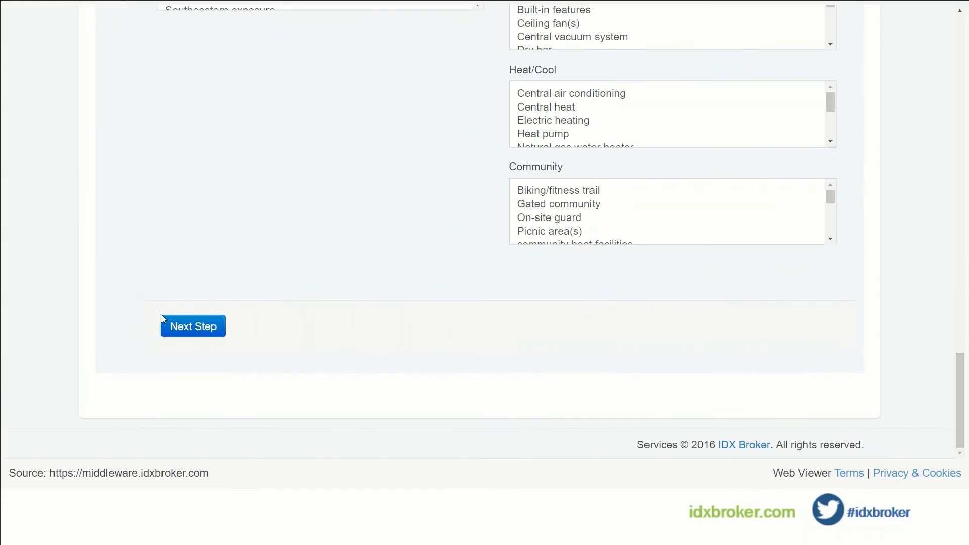
left_click(191, 328)
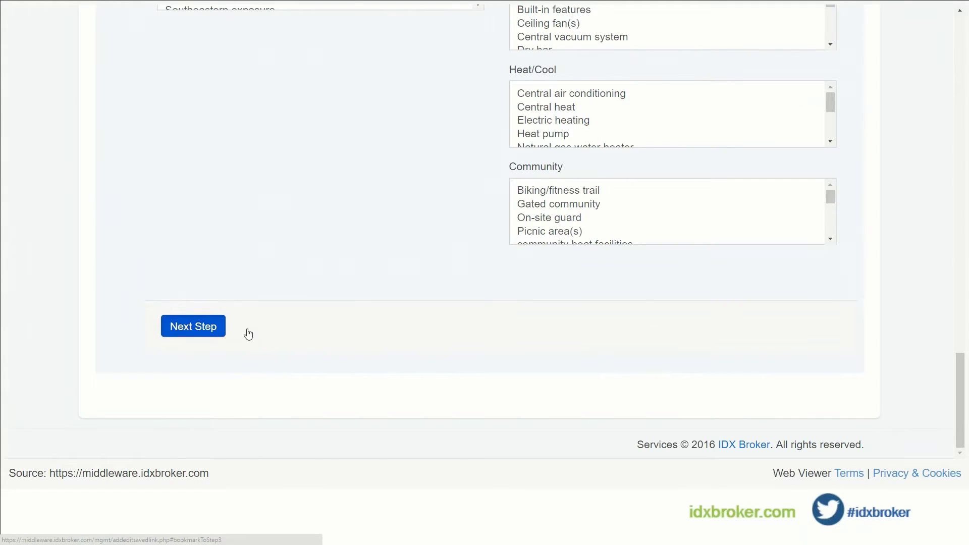
Enter page title 'Pet Friendly in Boca Raton' (URL pet-friendly-in-boca-raton) and Save & Manage links.
left_click(231, 130)
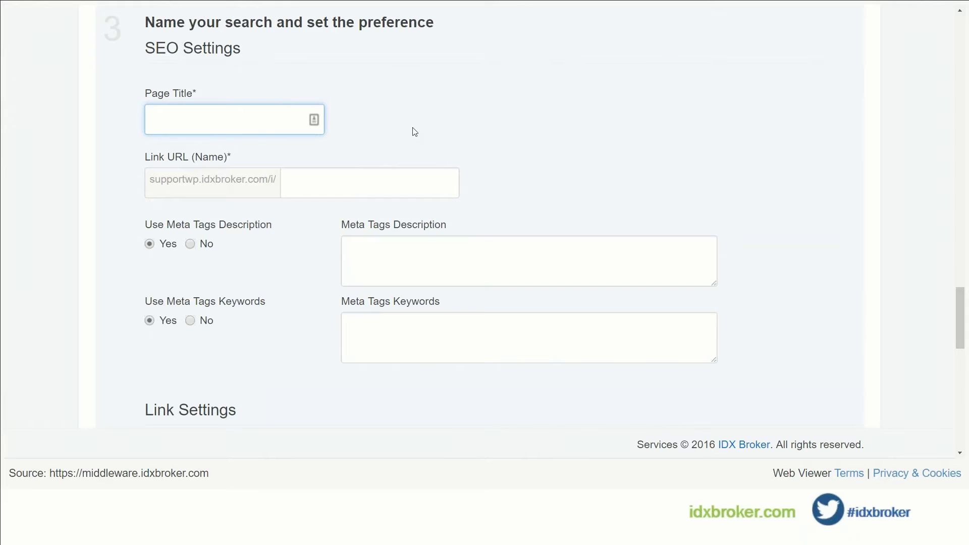
type("Pets In Boca Raton")
left_click_drag(182, 119, 165, 120)
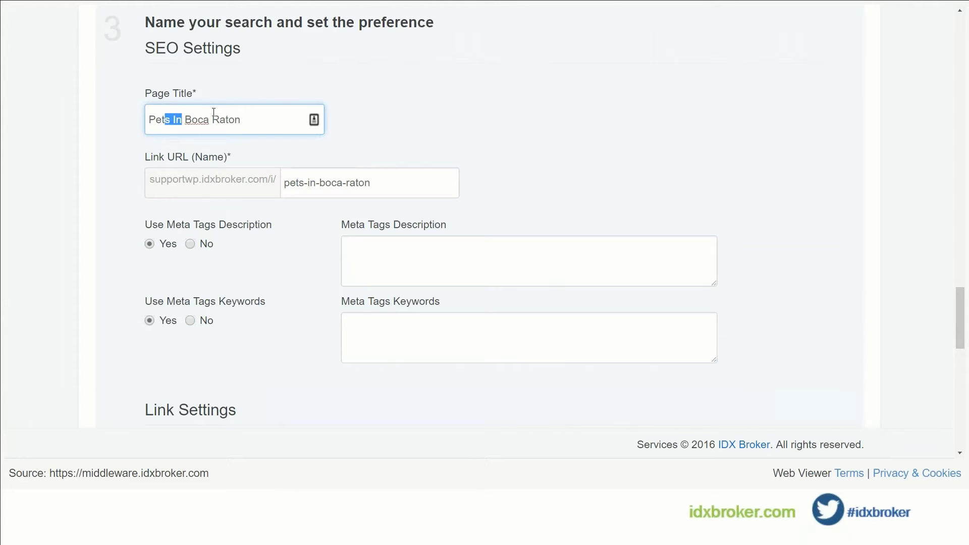
type("Fr")
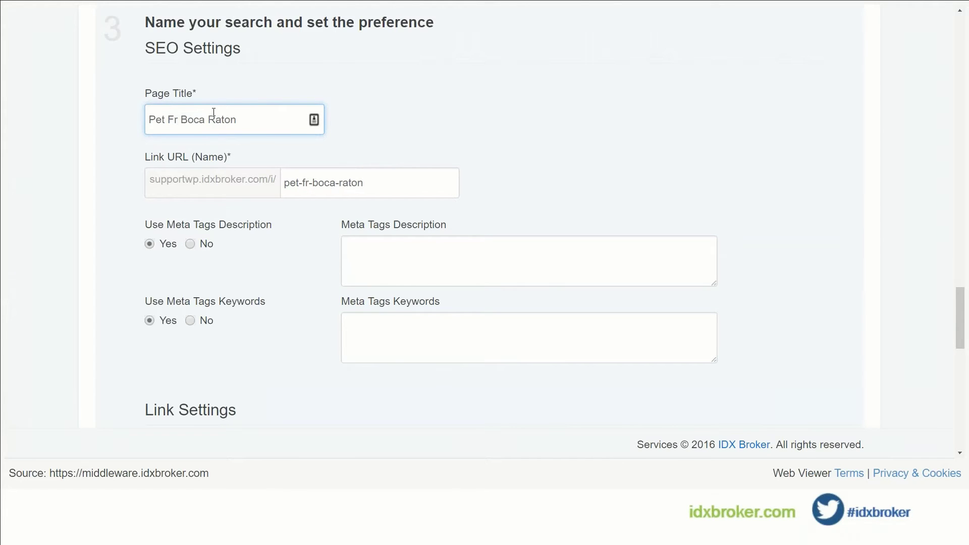
type("iendly")
type(" in")
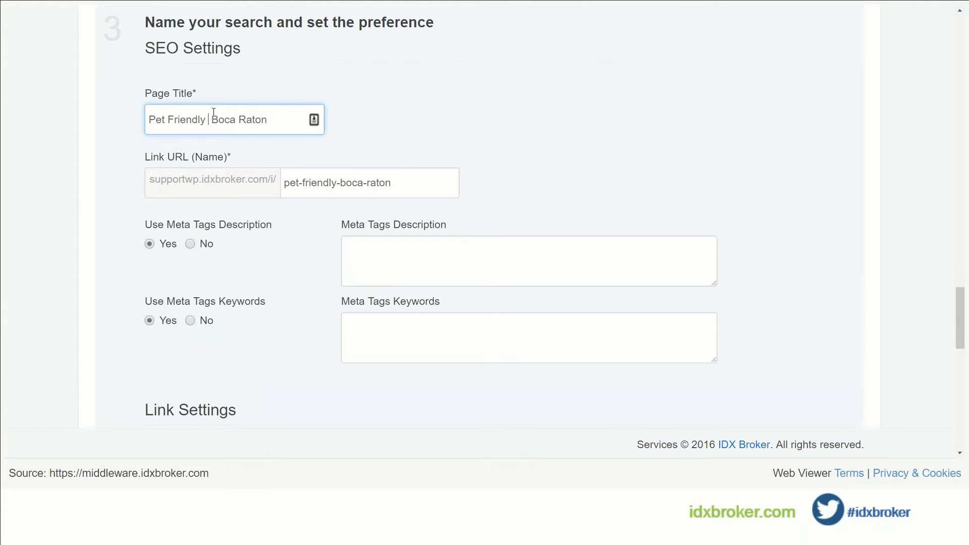
scroll(273, 210, "down", 6)
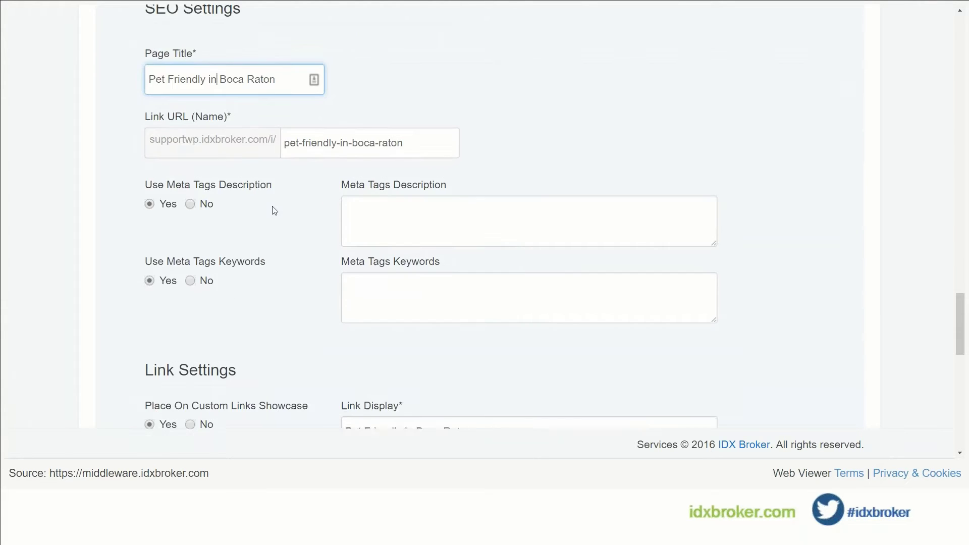
scroll(274, 210, "down", 4)
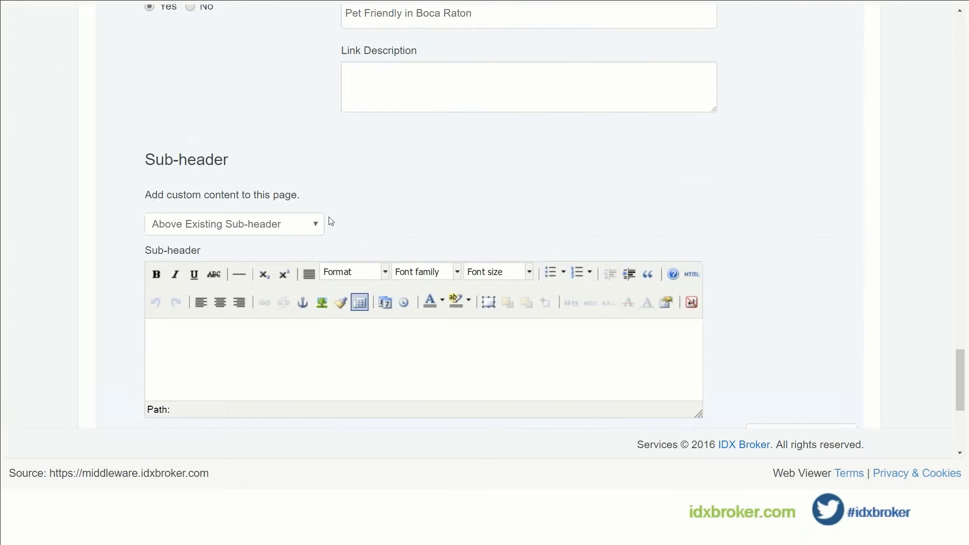
scroll(358, 259, "down", 4)
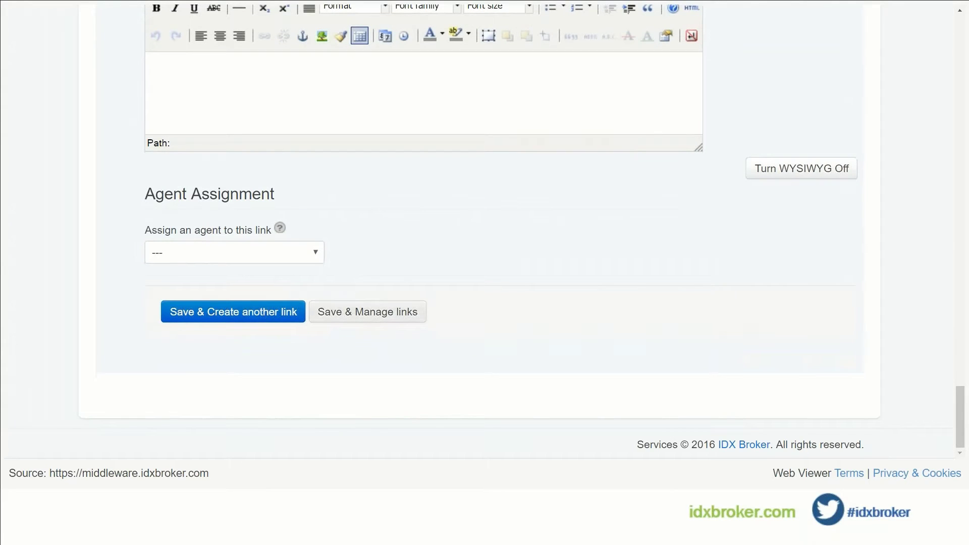
left_click(378, 313)
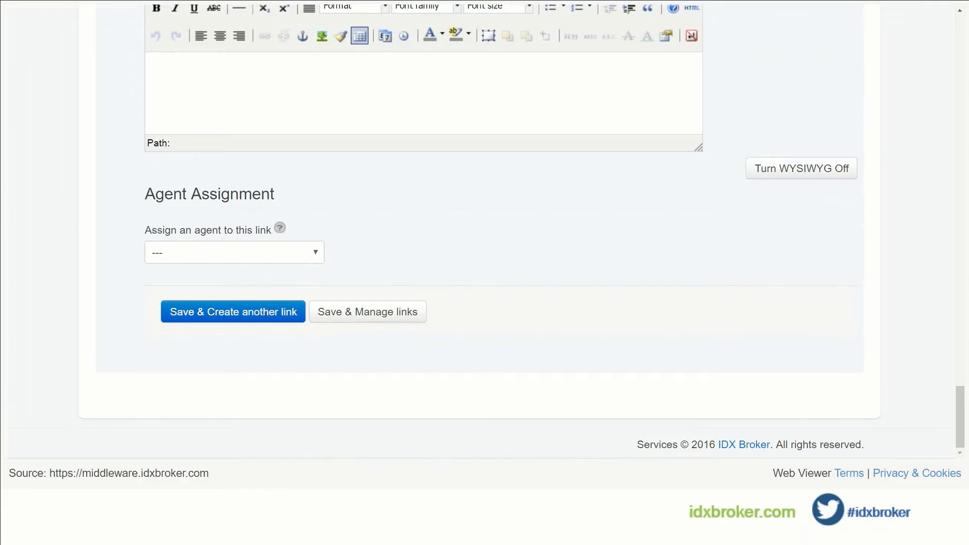
Scroll the Saved Links table to find the pet-friendly-in-boca-raton row, created 07/05/16.
scroll(333, 247, "down", 3)
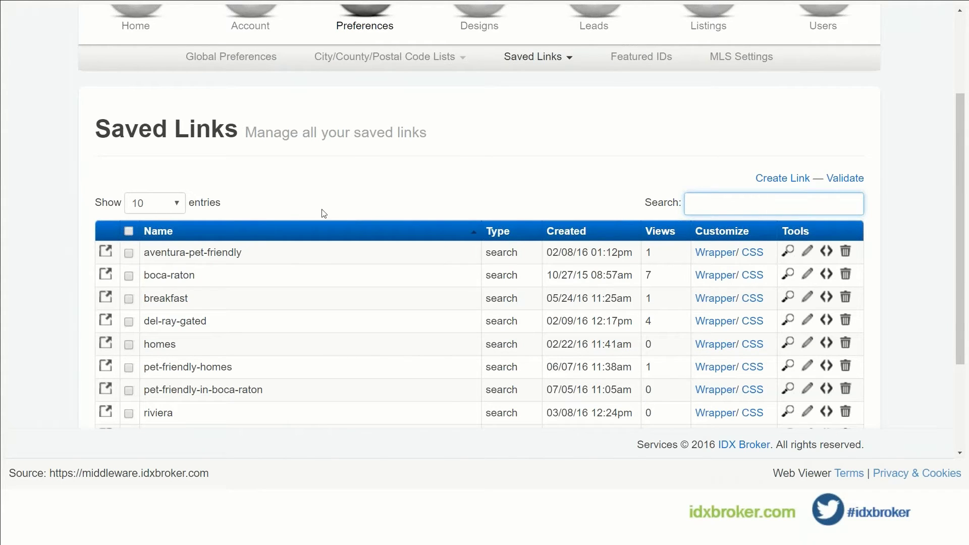
scroll(235, 376, "down", 2)
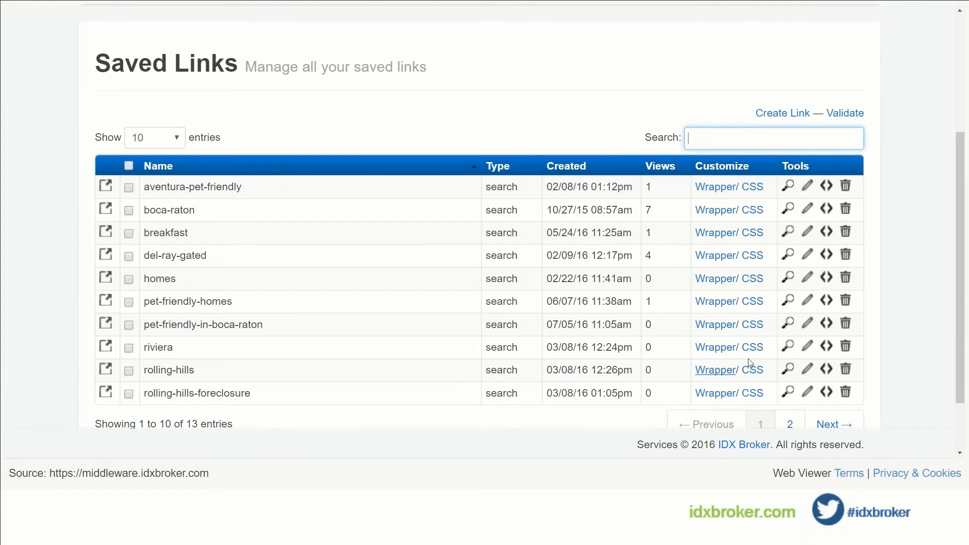
left_click(788, 324)
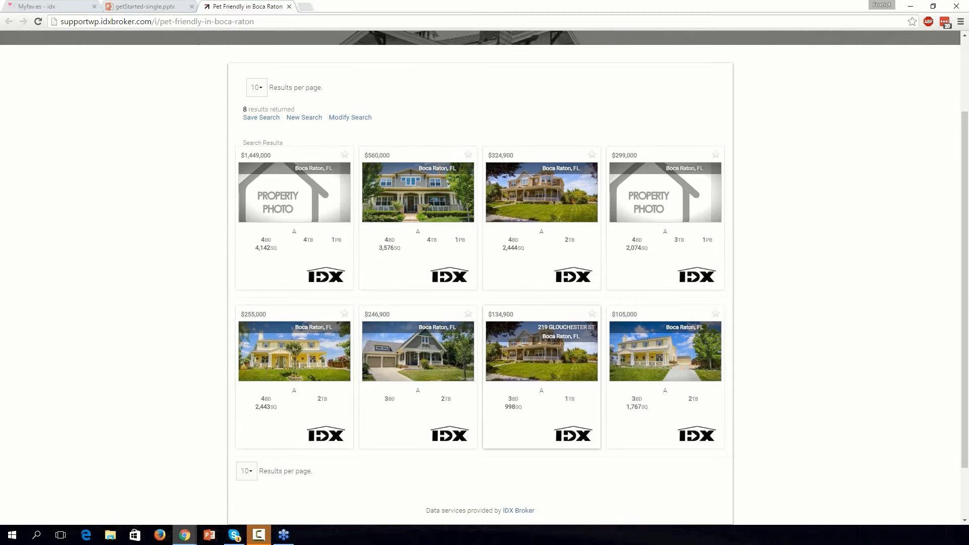
scroll(206, 90, "up", 2)
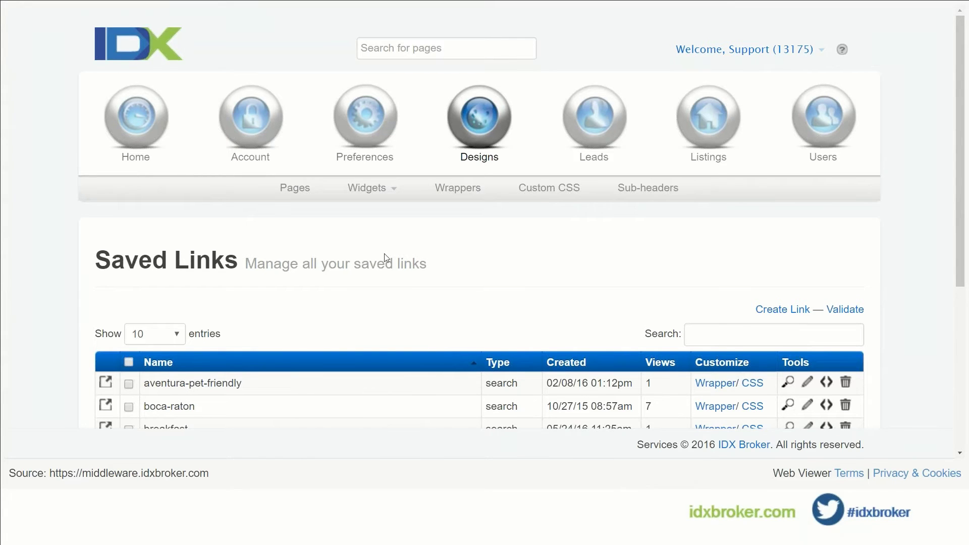
Open Designs > Pages and browse the table of search, results and details pages.
scroll(389, 244, "down", 2)
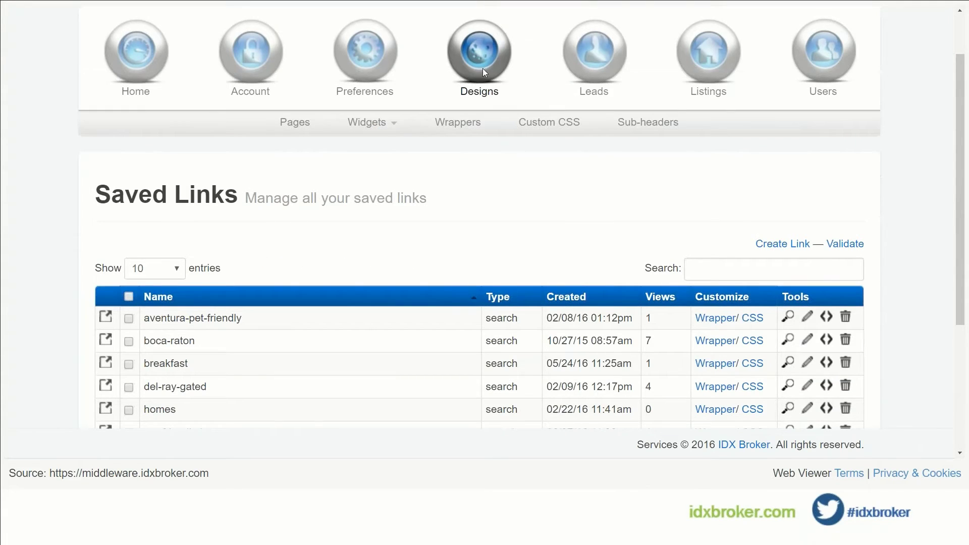
left_click(293, 133)
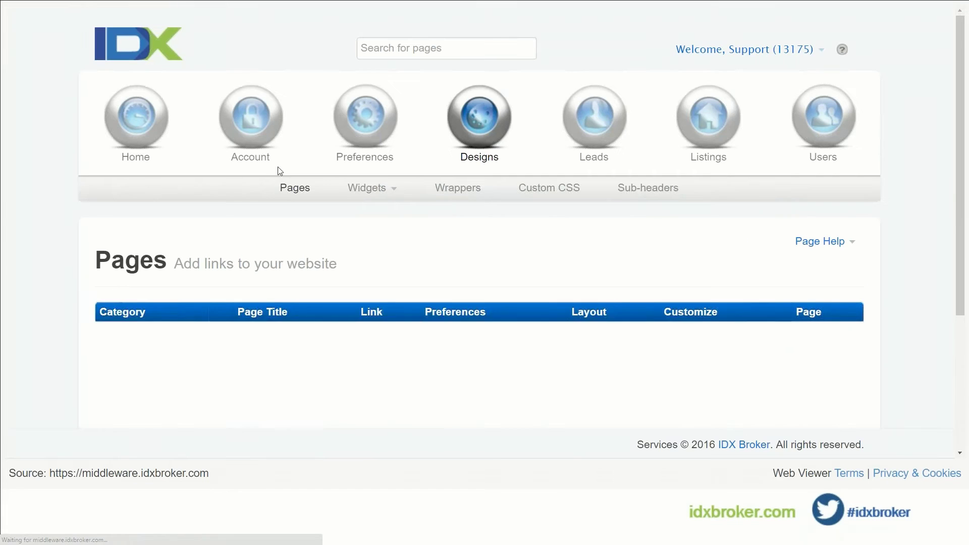
scroll(254, 200, "down", 1)
scroll(263, 191, "down", 4)
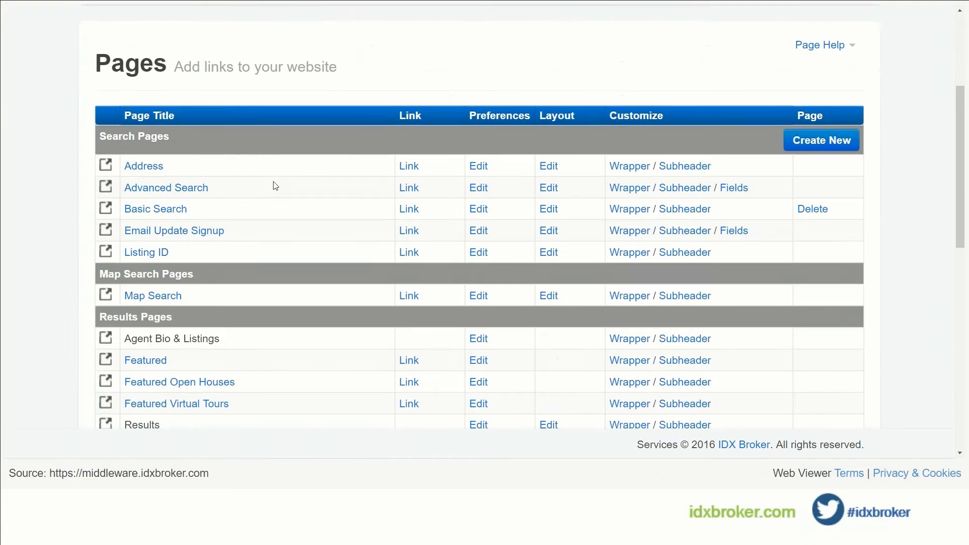
scroll(273, 186, "down", 2)
scroll(308, 121, "up", 1)
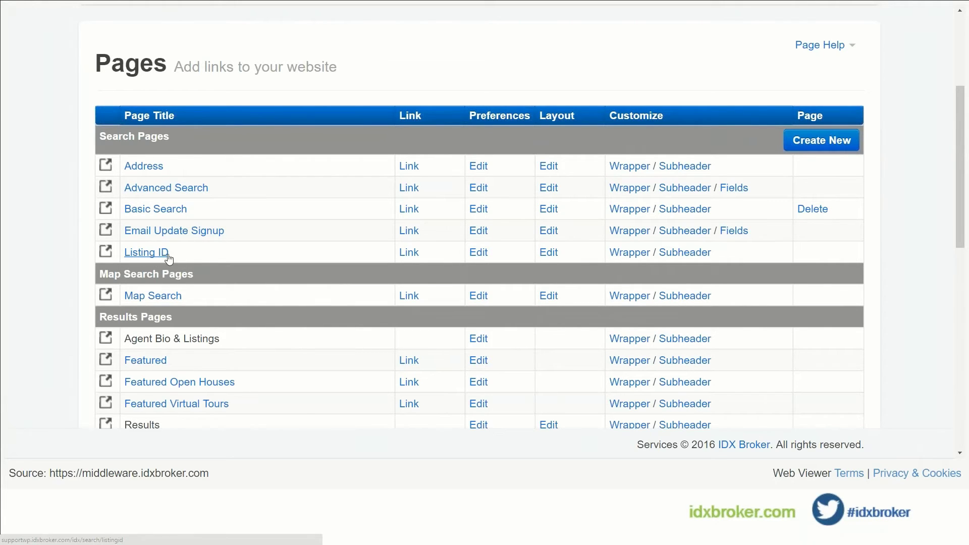
scroll(168, 258, "down", 3)
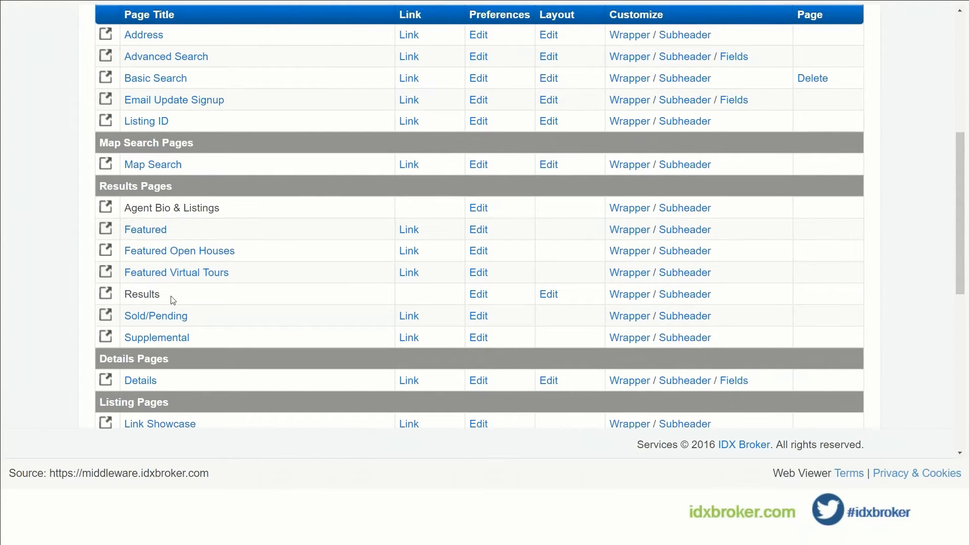
scroll(172, 298, "down", 2)
scroll(181, 248, "down", 2)
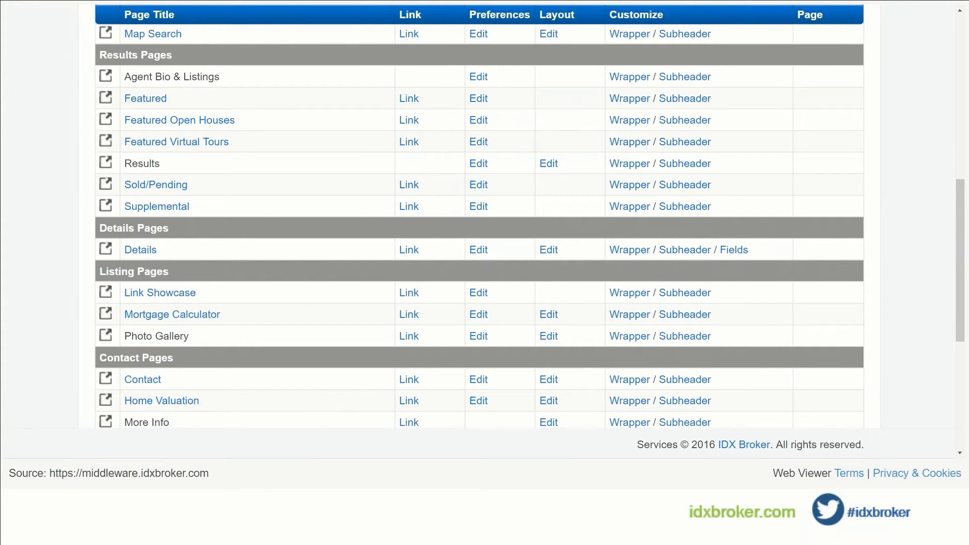
scroll(479, 227, "down", 2)
scroll(479, 227, "down", 2)
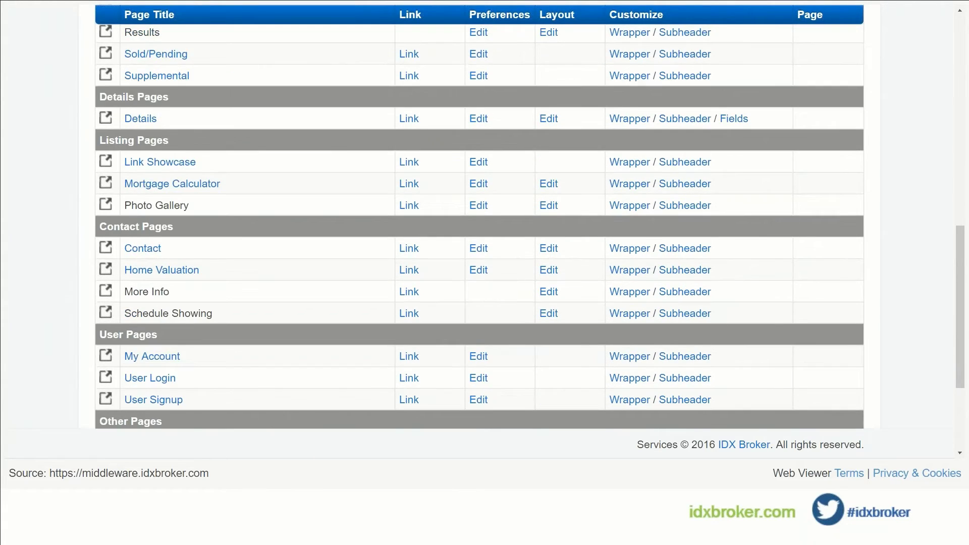
scroll(480, 227, "down", 2)
scroll(212, 267, "up", 7)
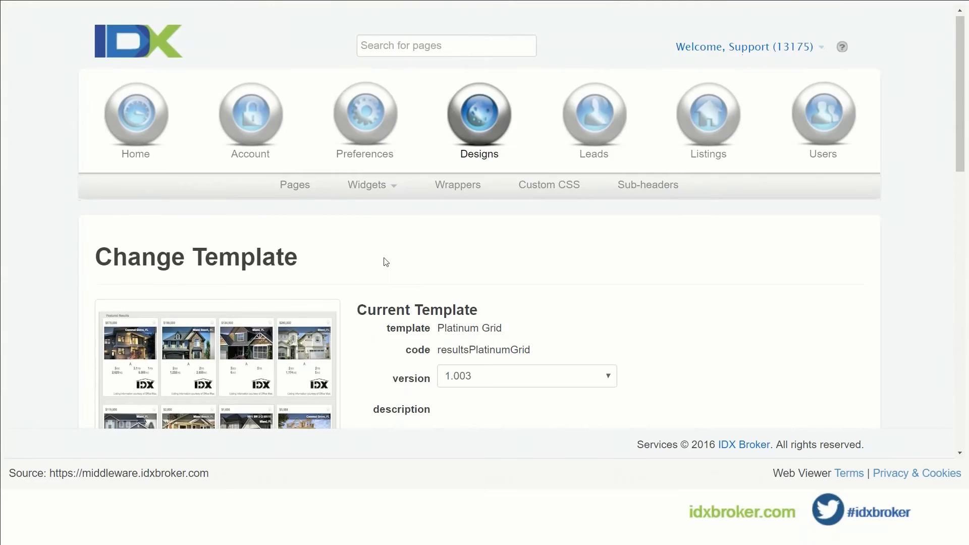
Replace the Results page's Platinum Grid template with Mobile First Results, version 1.003.
scroll(385, 261, "down", 4)
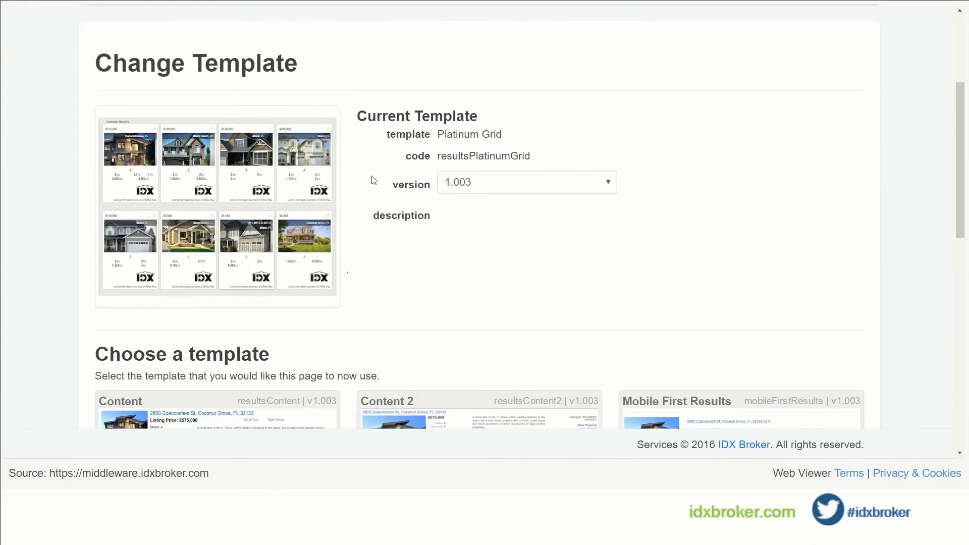
scroll(353, 171, "down", 4)
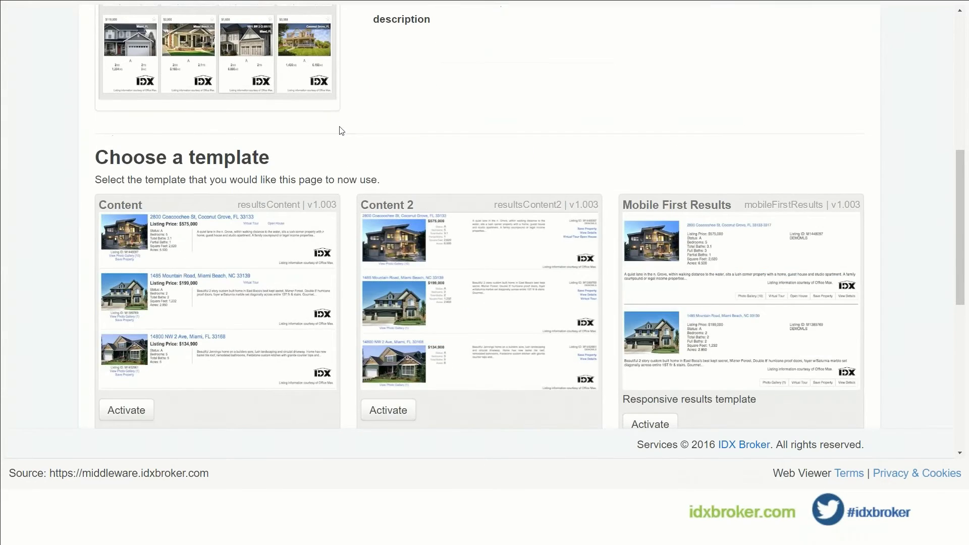
scroll(342, 131, "down", 1)
scroll(344, 129, "down", 1)
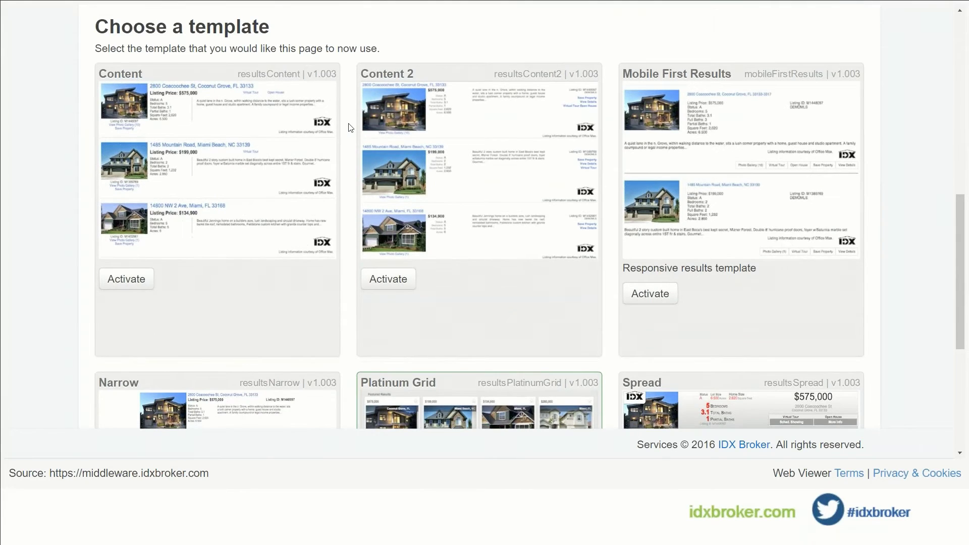
scroll(348, 127, "down", 1)
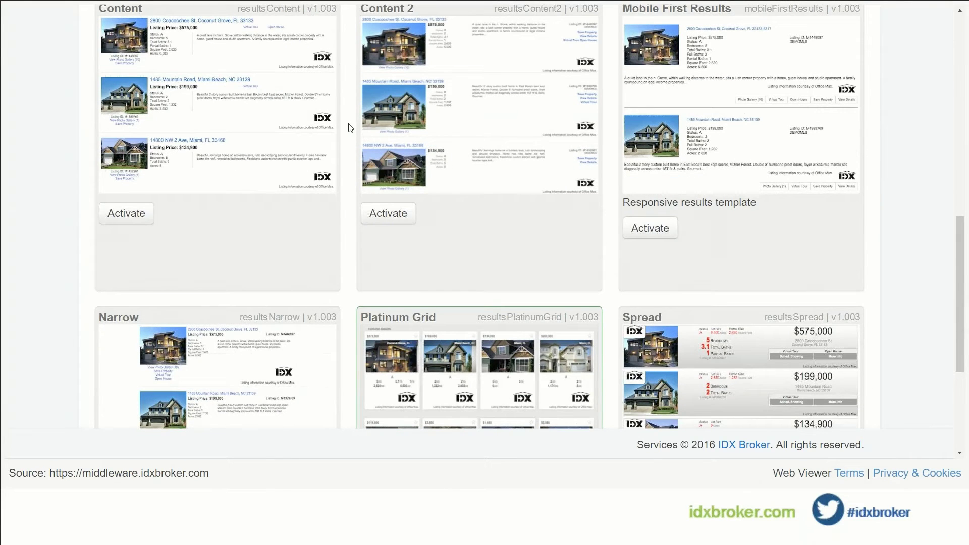
scroll(350, 127, "up", 1)
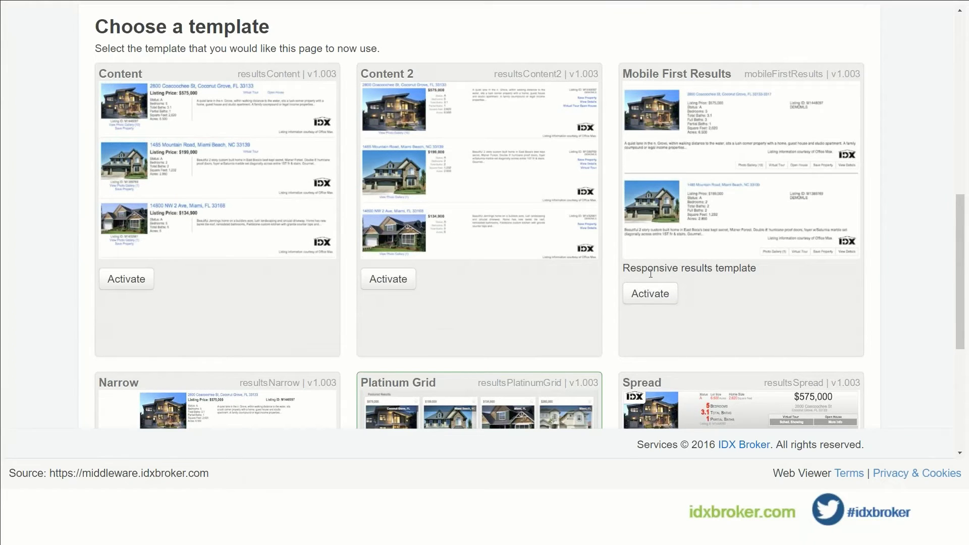
left_click(650, 293)
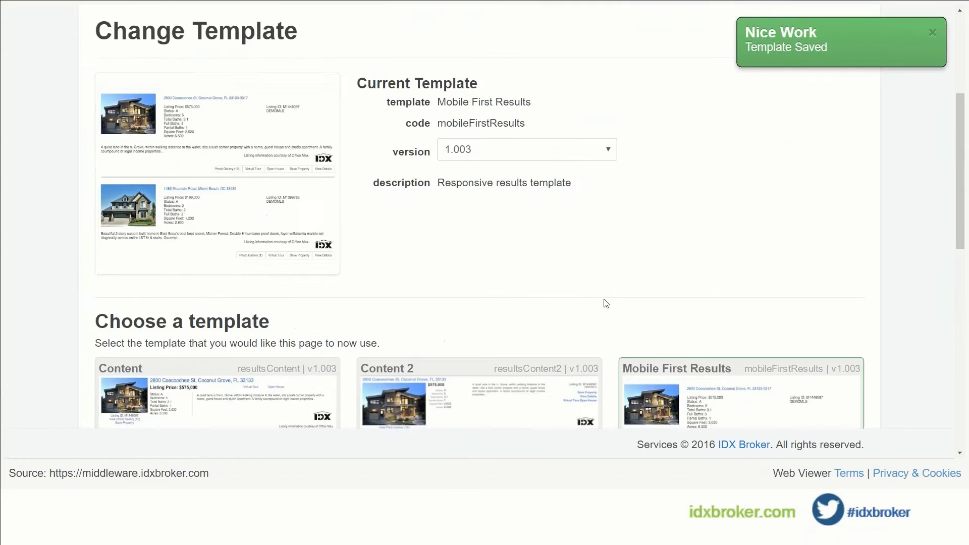
Open the Saved Links management list under Preferences.
left_click(287, 126)
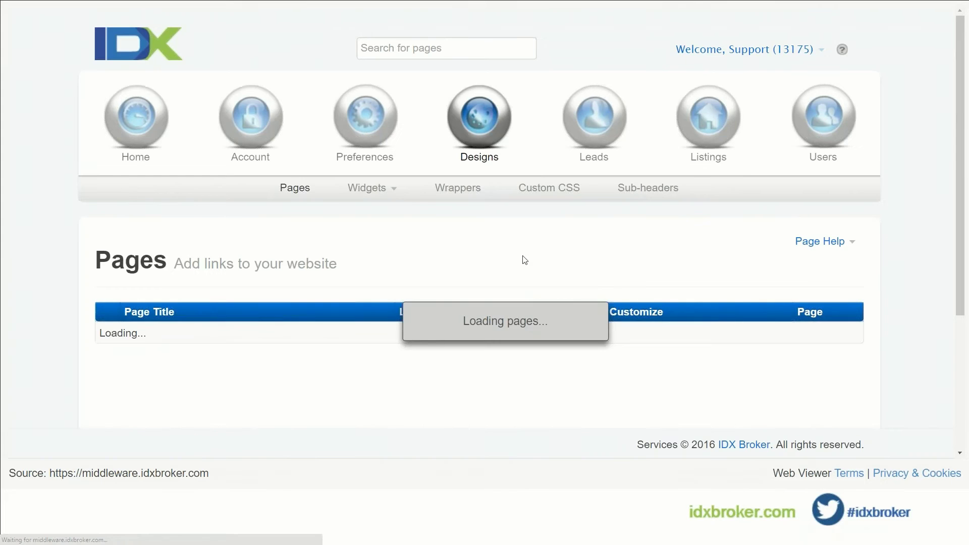
scroll(599, 270, "down", 1)
mouse_move(364, 66)
left_click(535, 129)
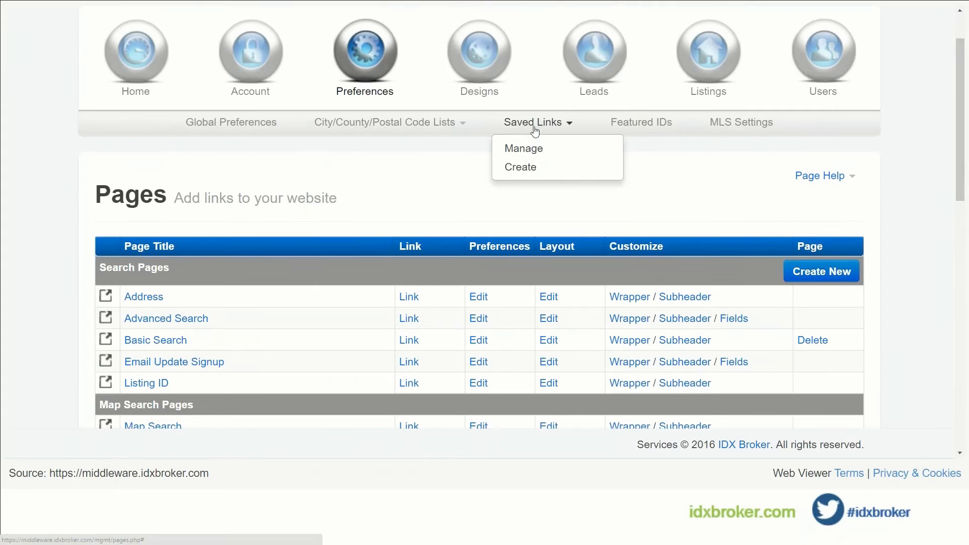
left_click(530, 151)
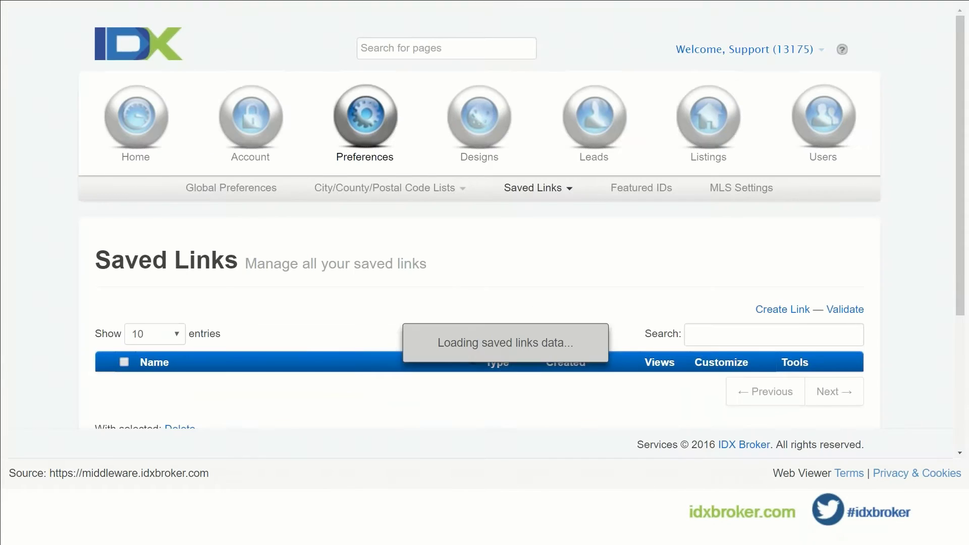
Preview pet-friendly-in-boca-raton and scroll through its 8 results in the Mobile First layout.
scroll(304, 341, "down", 2)
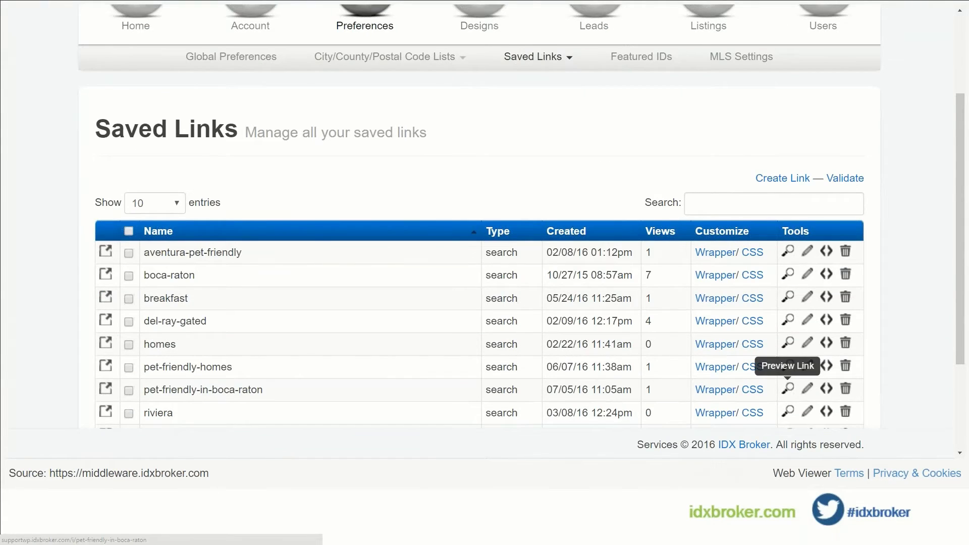
left_click(788, 388)
scroll(484, 278, "down", 4)
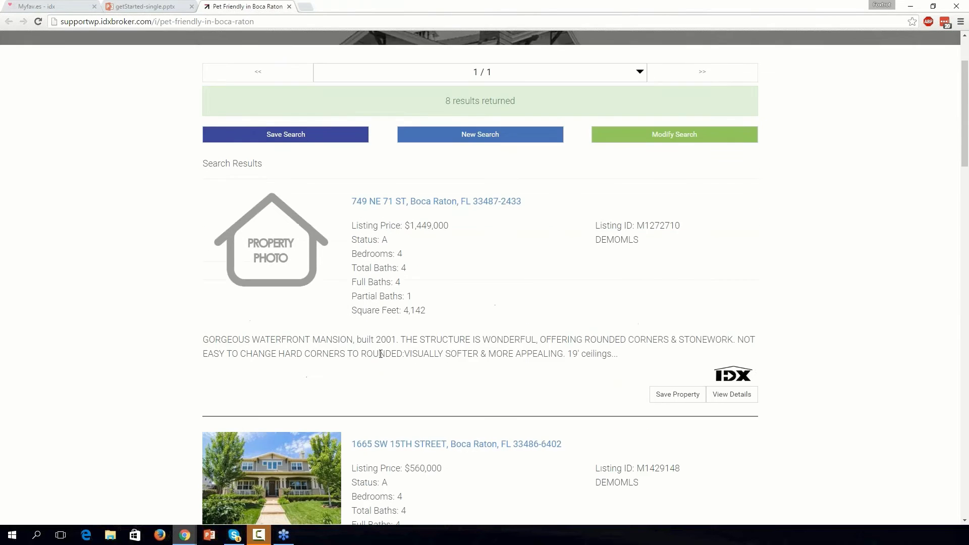
scroll(480, 278, "down", 6)
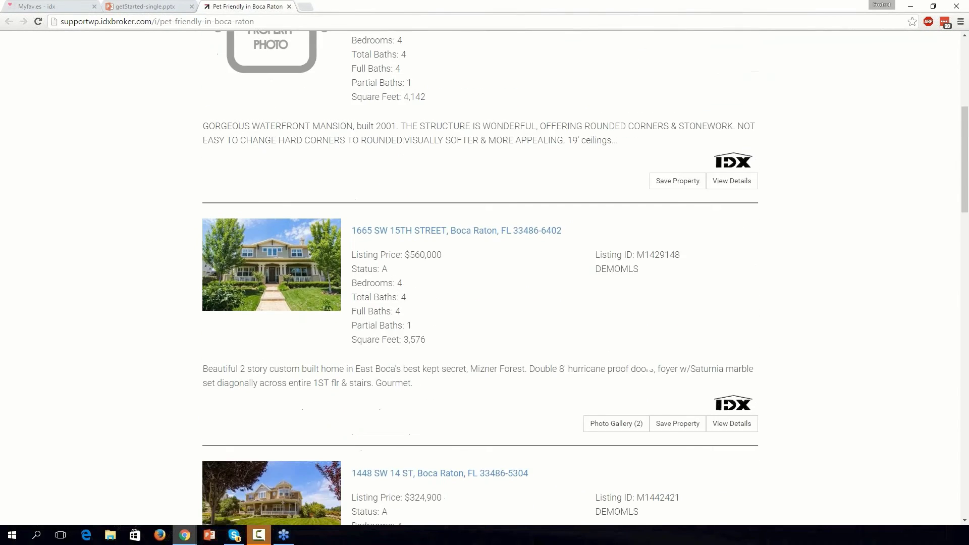
scroll(479, 278, "down", 4)
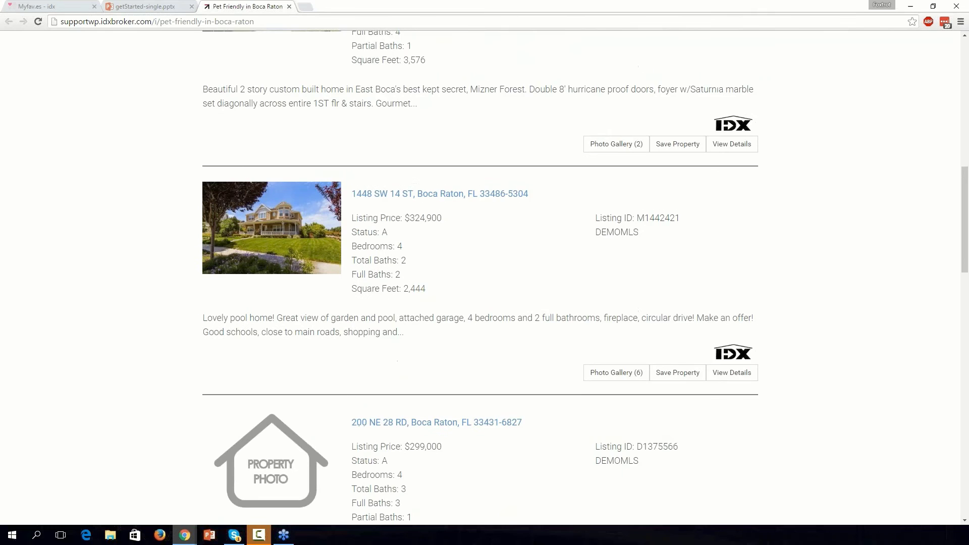
scroll(413, 404, "down", 3)
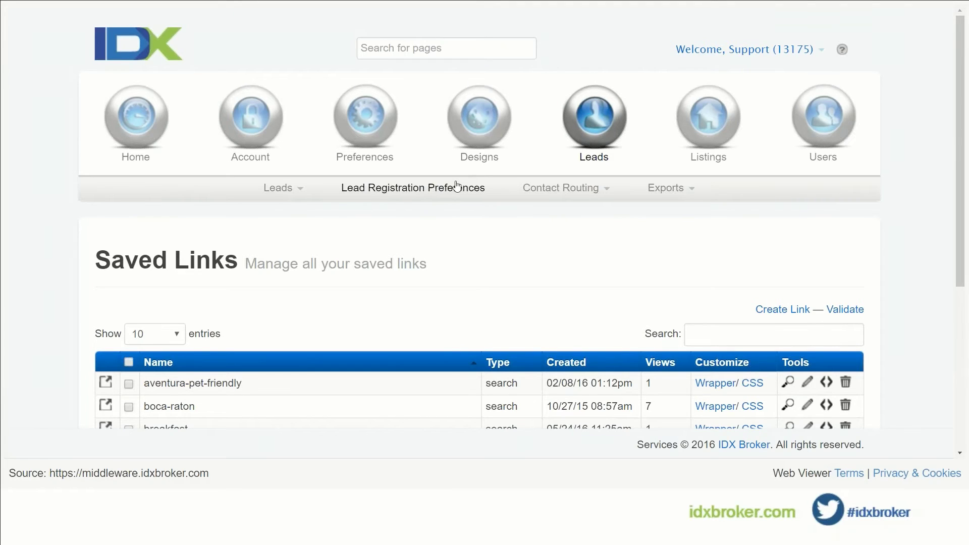
Open Lead Registration Preferences and browse the lead capture strategy cards, currently set to Custom.
left_click(400, 187)
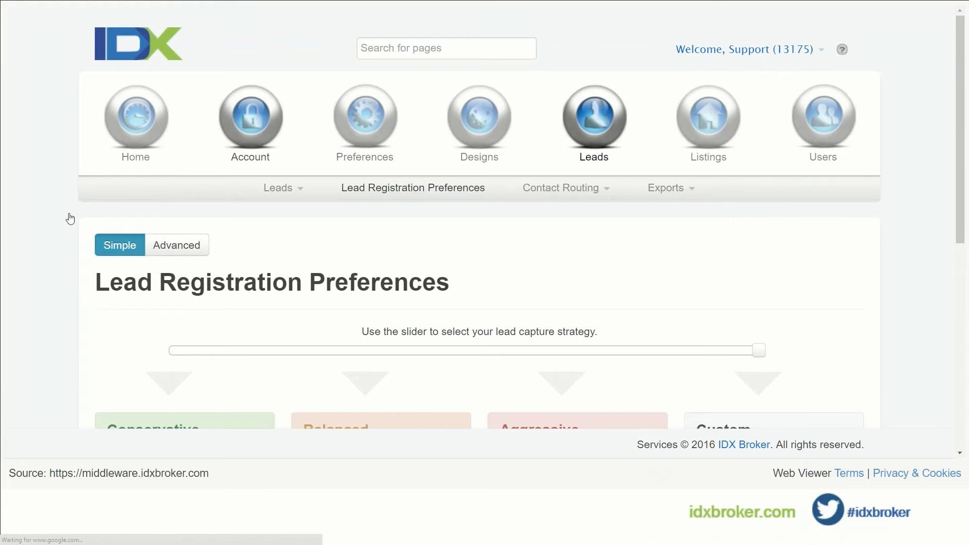
scroll(937, 213, "down", 8)
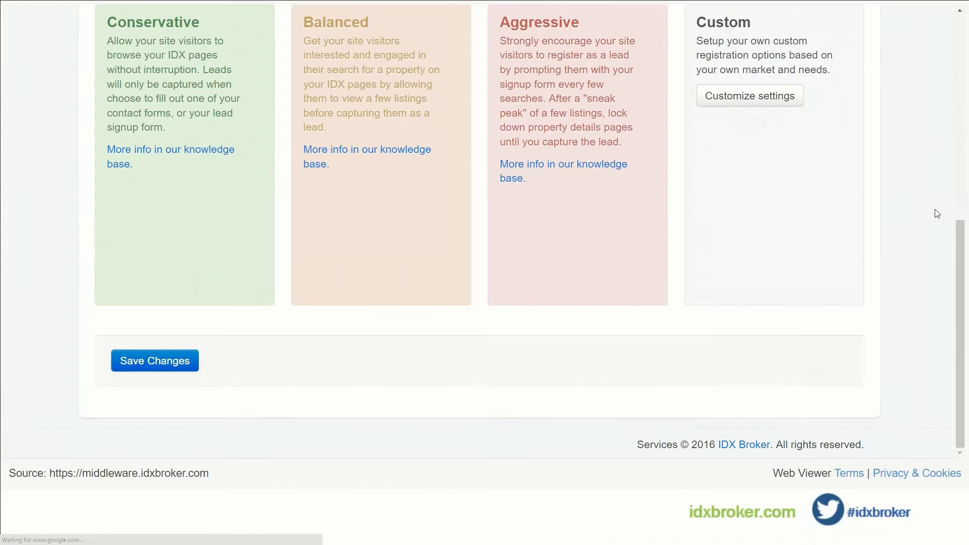
scroll(961, 282, "up", 3)
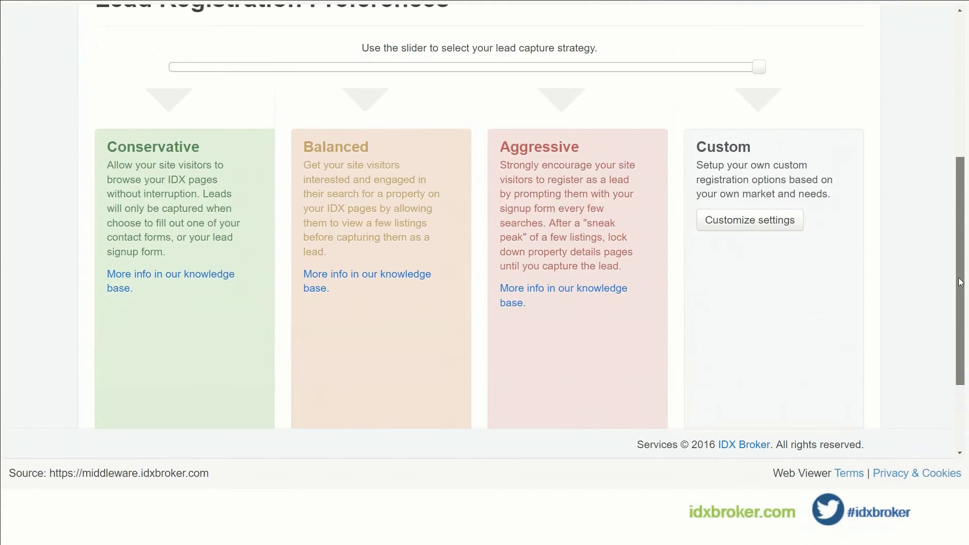
scroll(960, 282, "up", 1)
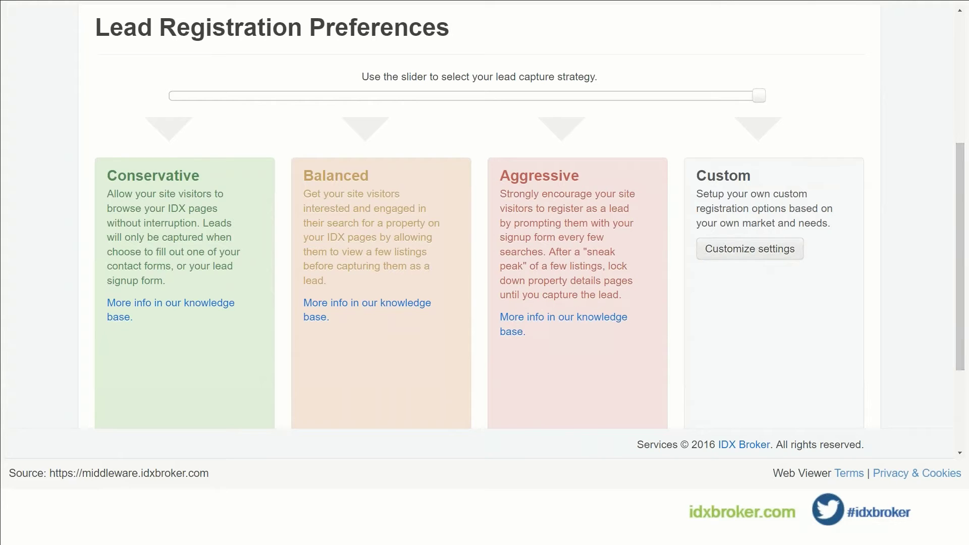
Customize lead registration and view the Global Registration Rules for Search and Map Search Pages.
left_click(732, 256)
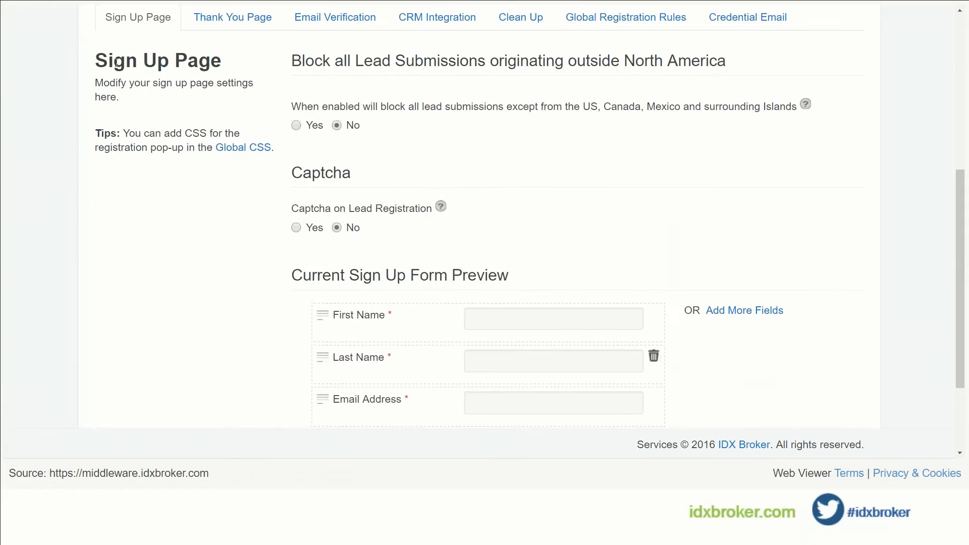
scroll(563, 286, "down", 2)
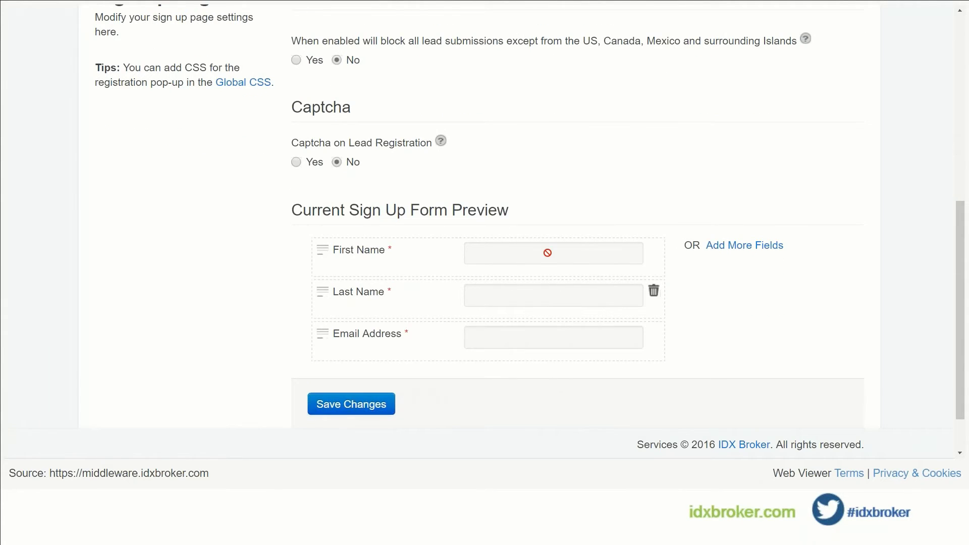
scroll(547, 251, "up", 3)
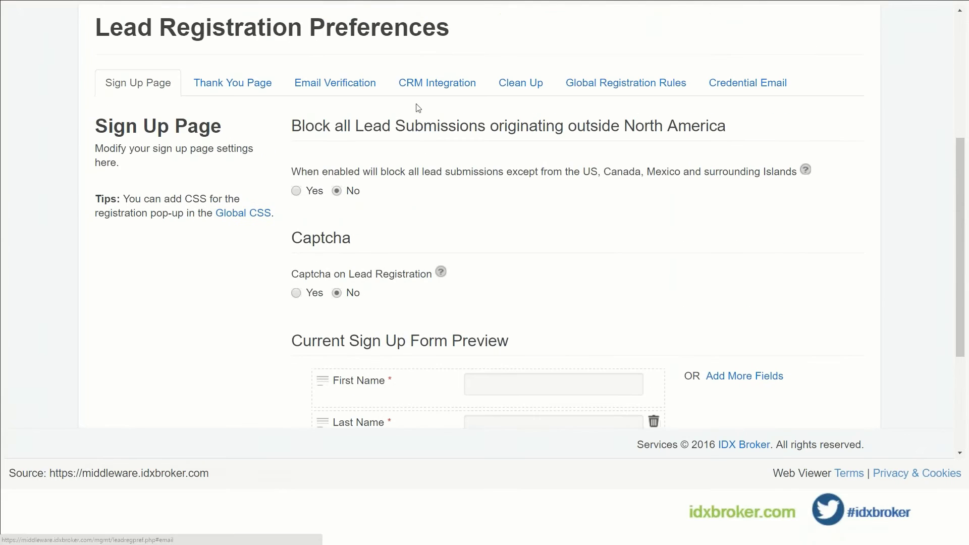
left_click(591, 96)
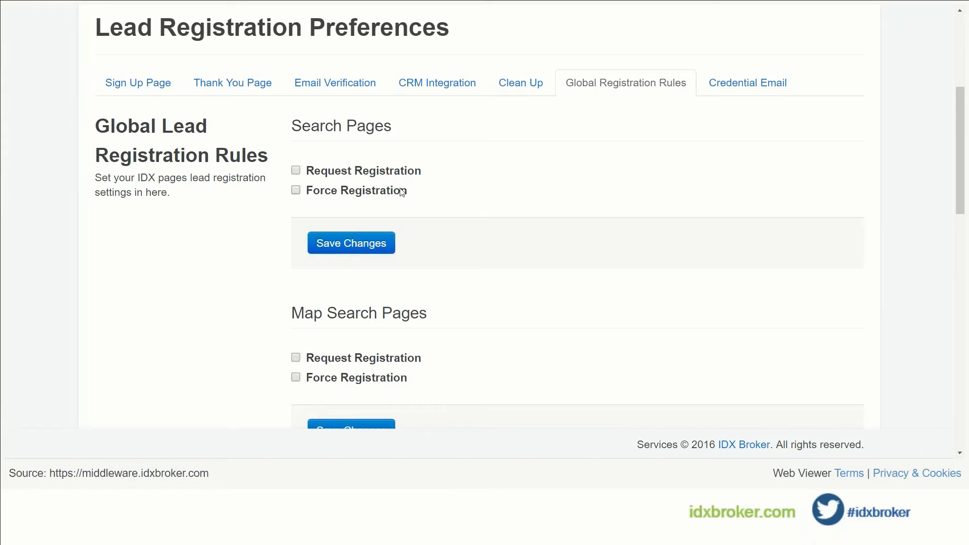
Enable Request Registration for Search Pages and review the remaining registration sections.
left_click(297, 171)
scroll(318, 176, "down", 1)
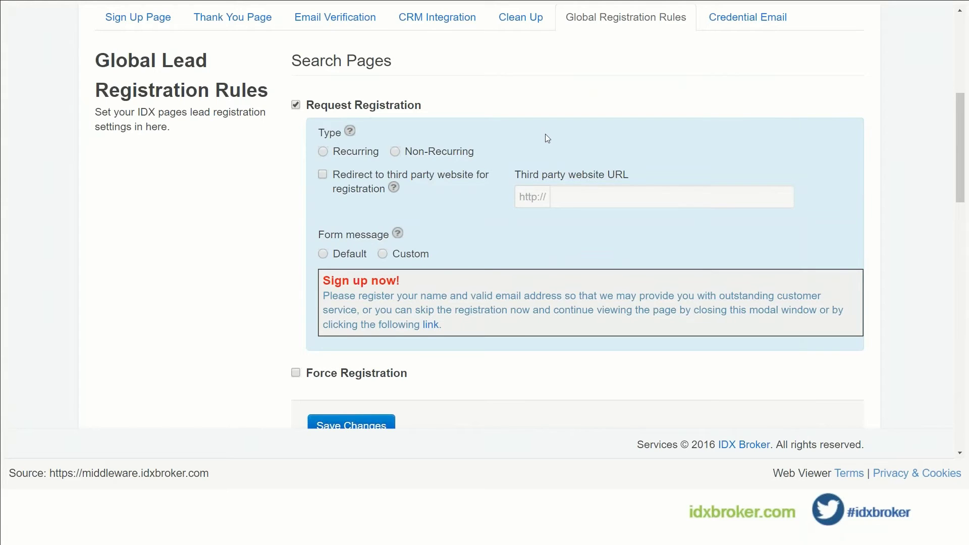
scroll(545, 135, "down", 1)
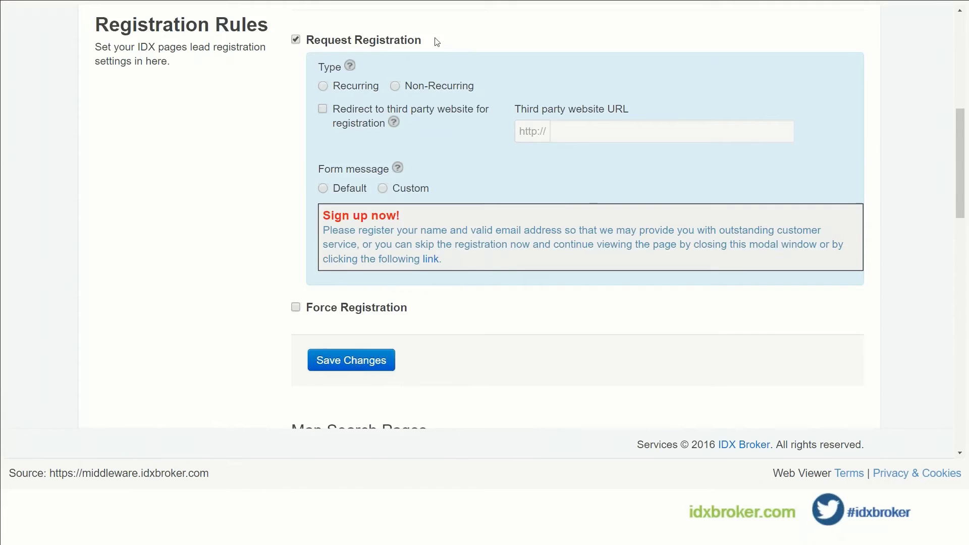
scroll(249, 151, "down", 10)
scroll(279, 136, "down", 2)
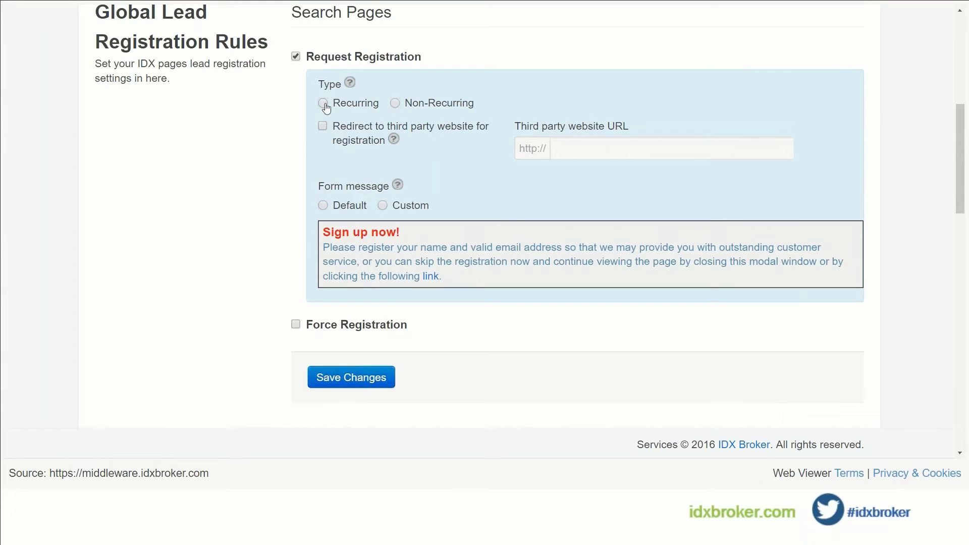
Make search-page registration requests recurring after 3 viewable pages with the default form message.
left_click(323, 104)
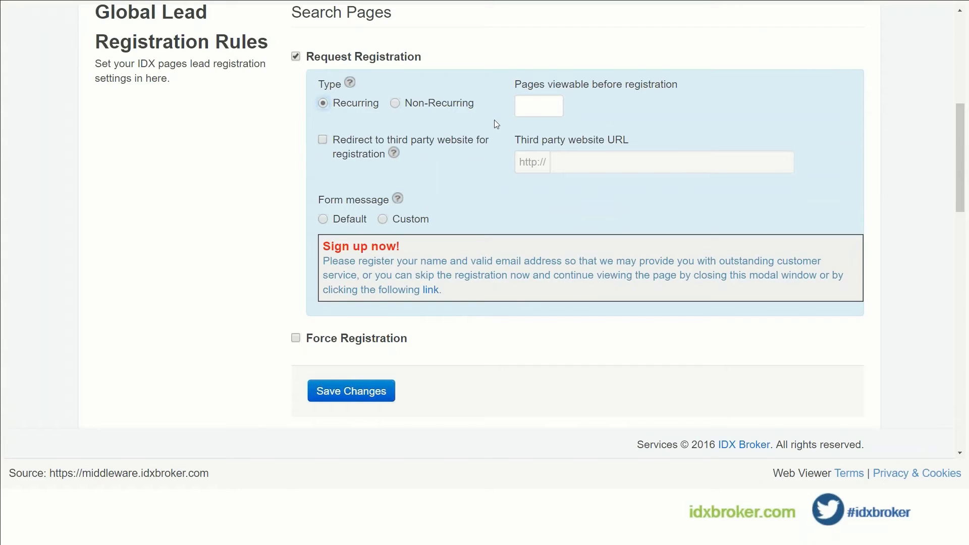
left_click(530, 108)
type("3")
scroll(470, 151, "down", 1)
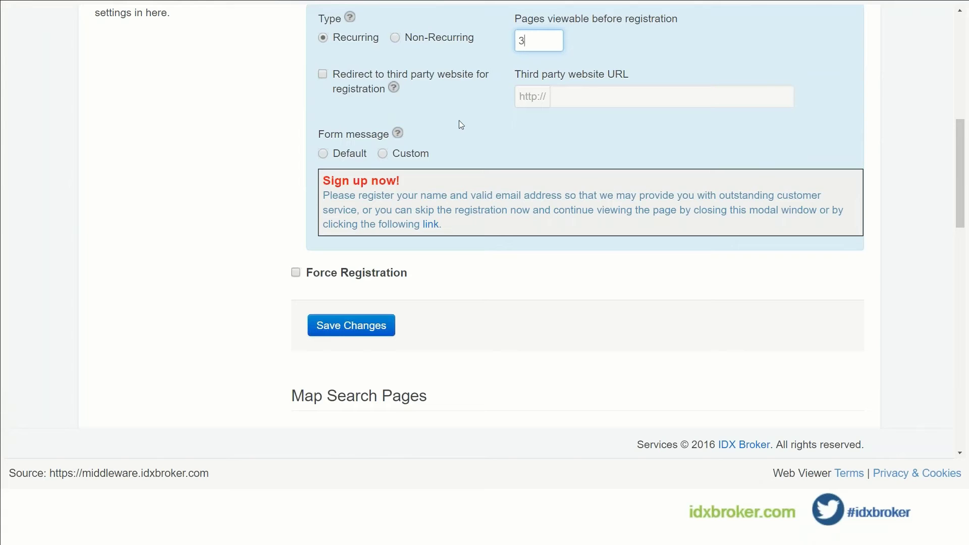
left_click(338, 154)
Save the rules, confirm overriding page-level rules, and enable Force Registration for Search Pages.
left_click(338, 327)
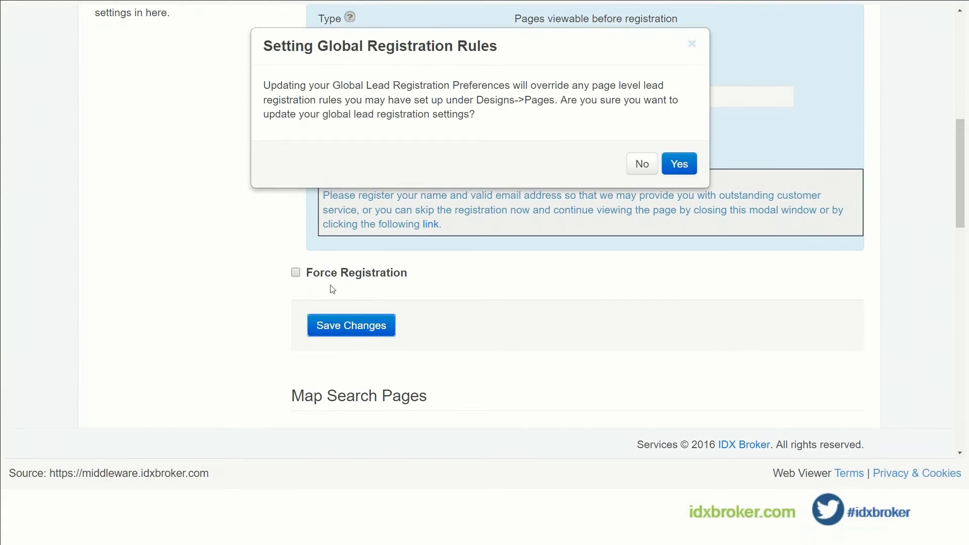
left_click(673, 161)
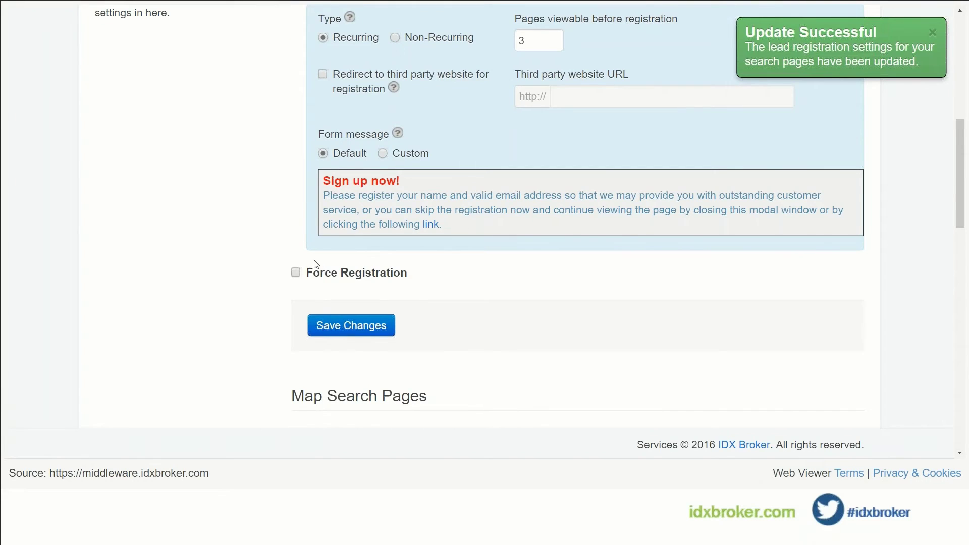
left_click(296, 273)
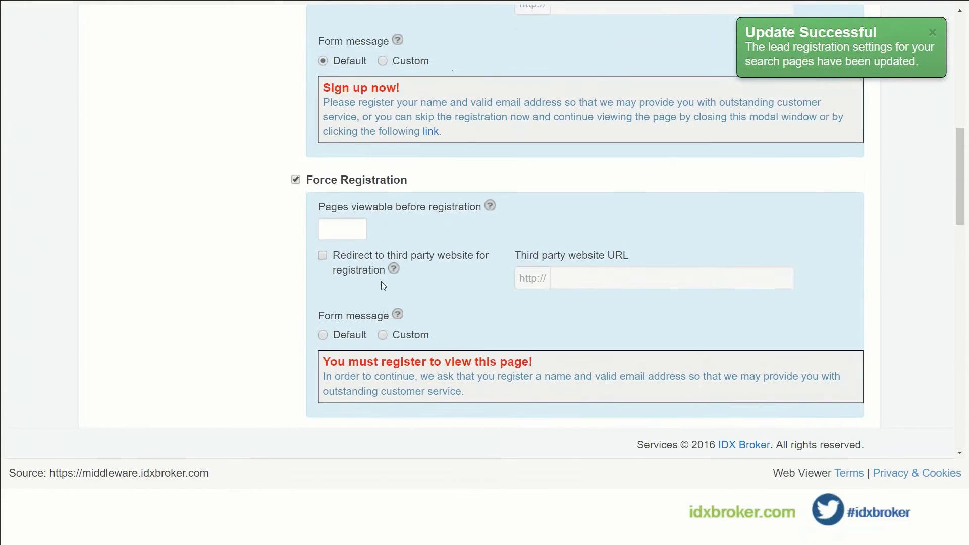
Set Force Registration to trigger after 10 viewable pages using the default form message.
scroll(381, 281, "down", 1)
left_click(357, 195)
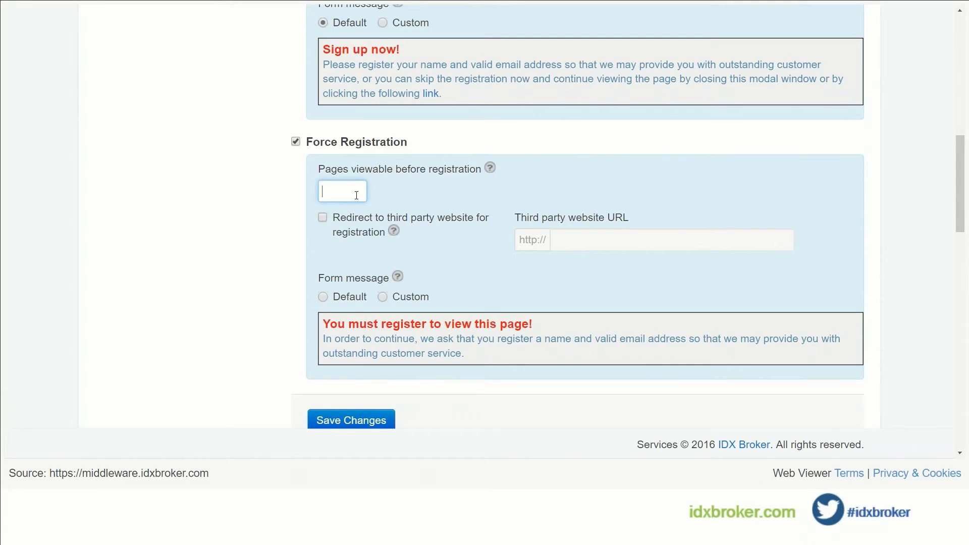
type("10")
scroll(356, 196, "down", 1)
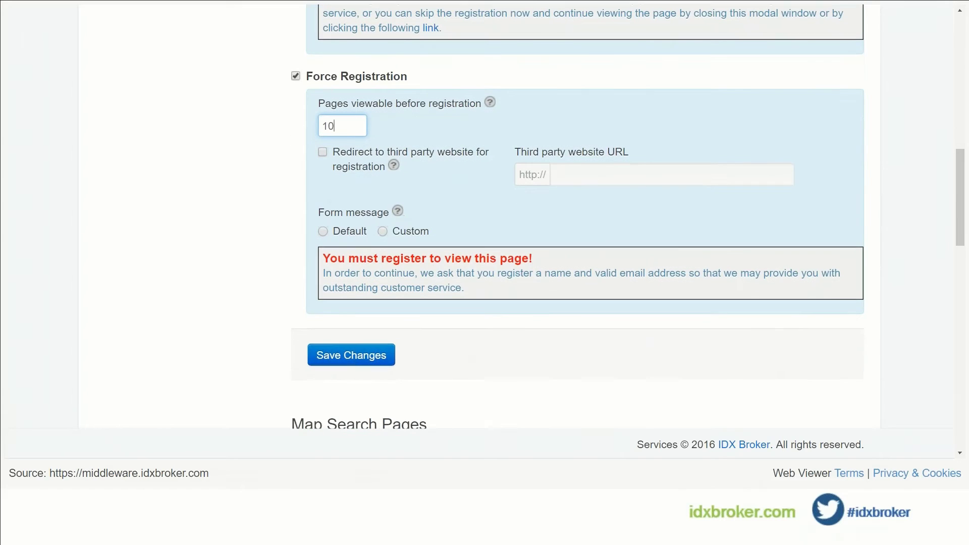
left_click(324, 231)
Save the forced registration settings and search Coconut Creek through Haines Creek on the live site.
left_click(353, 355)
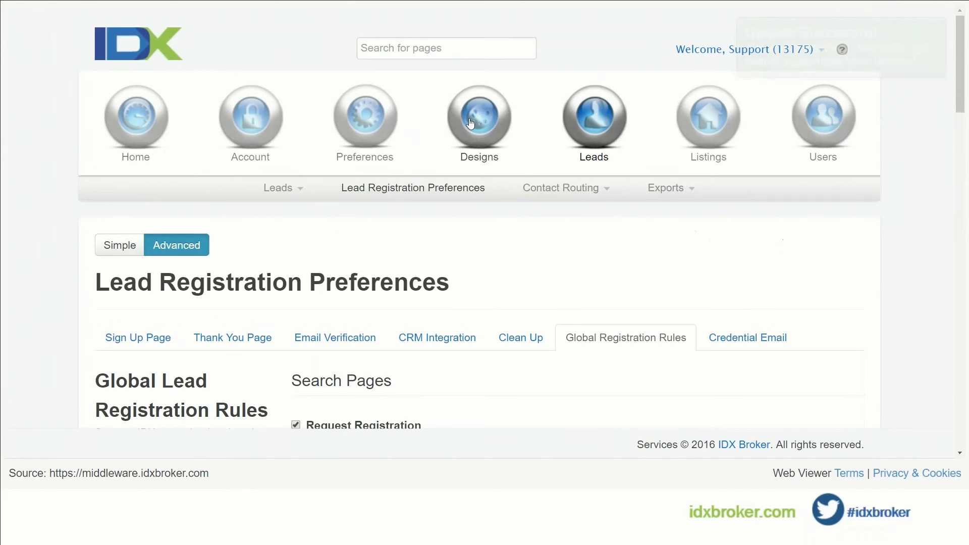
mouse_move(470, 123)
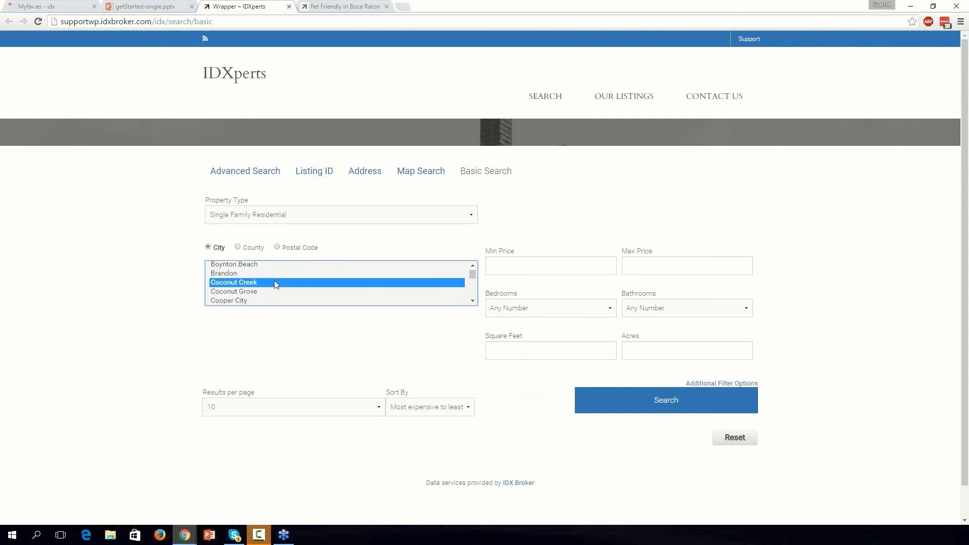
scroll(266, 287, "down", 6)
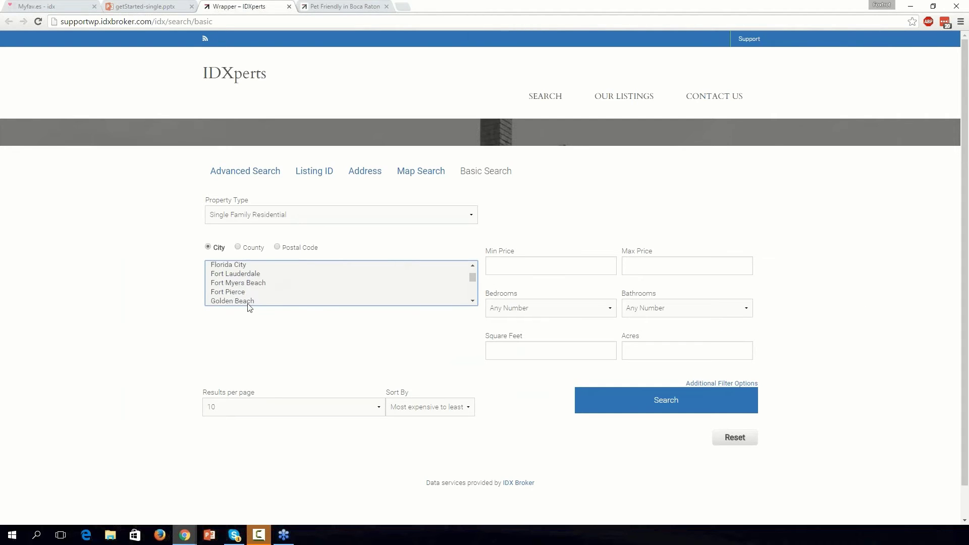
left_click(259, 298, "shift")
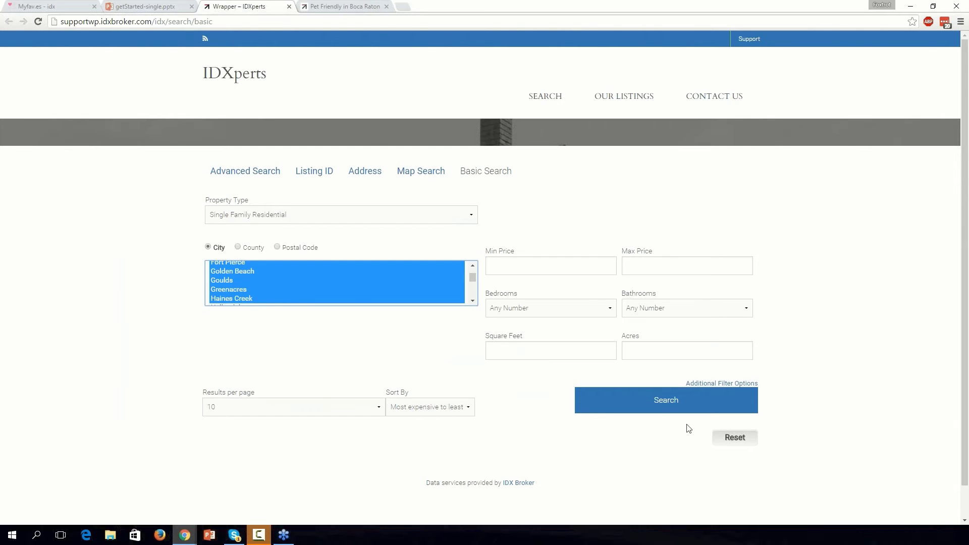
left_click(656, 402)
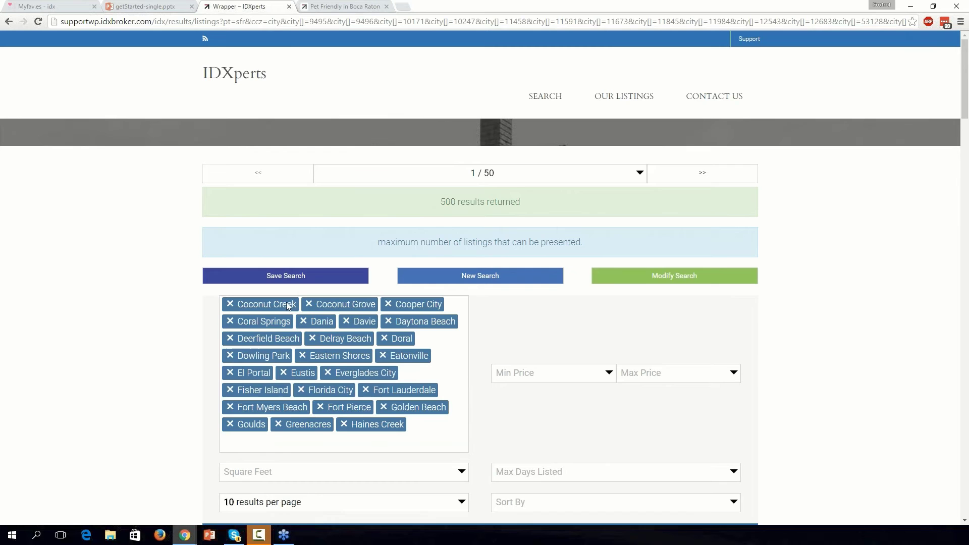
Return to Basic Search and search cities from Bal Harbour through Florida City.
scroll(93, 262, "down", 9)
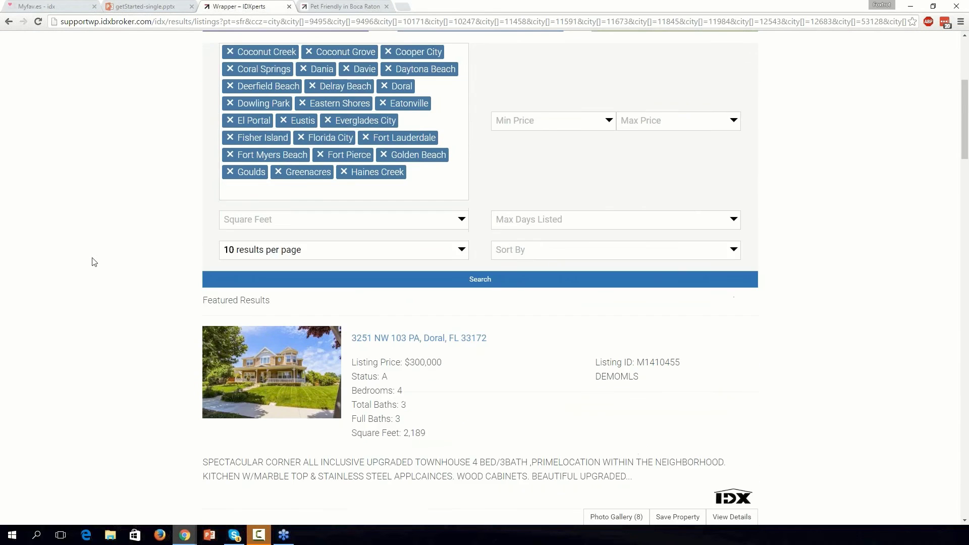
key("alt+Left")
left_click(268, 277)
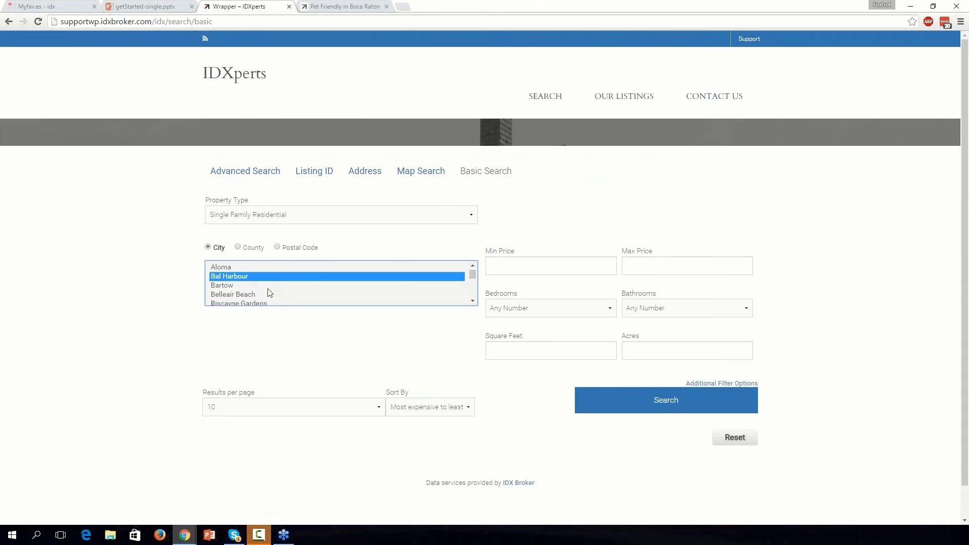
scroll(268, 290, "down", 3)
left_click(268, 286, "shift")
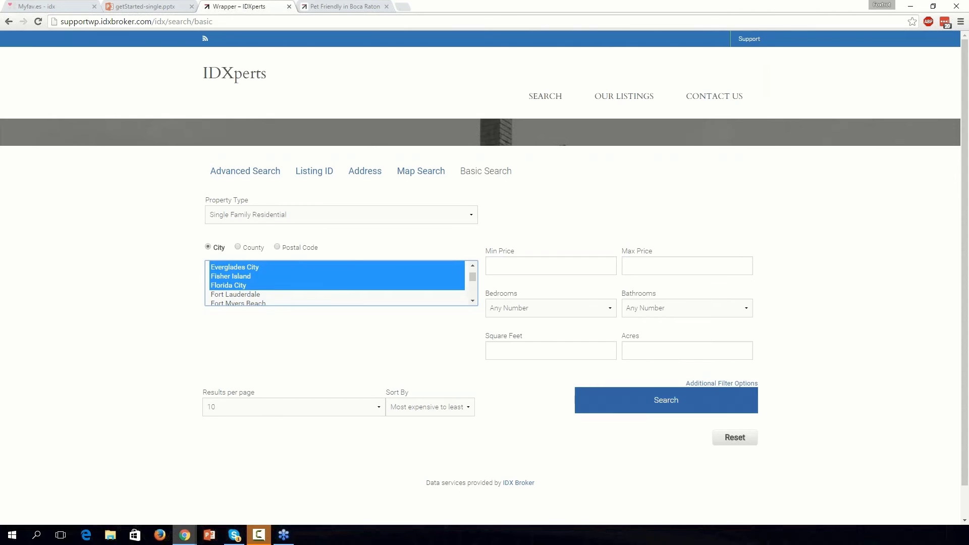
left_click(656, 401)
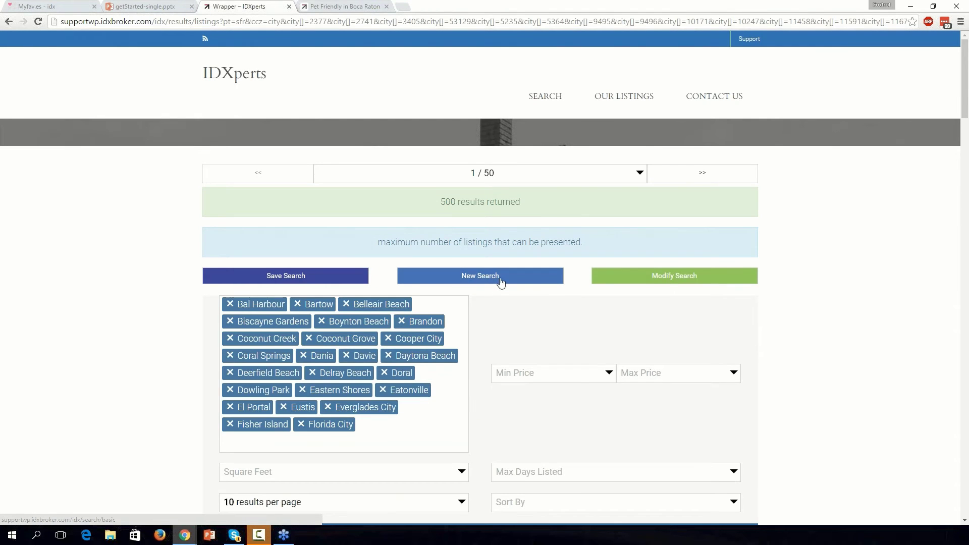
Start a new search covering Bal Harbour through North Miami Beach.
left_click(501, 282)
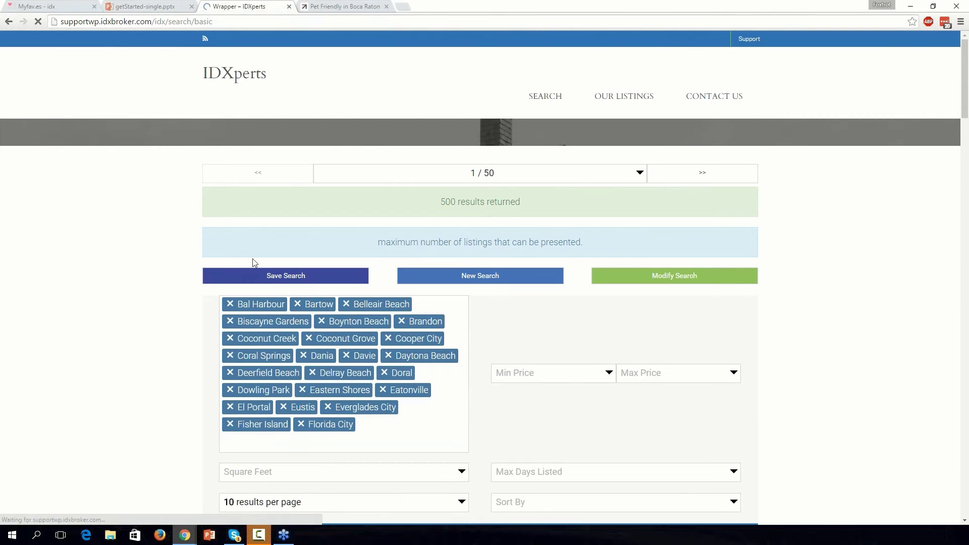
left_click(211, 281)
scroll(270, 301, "down", 10)
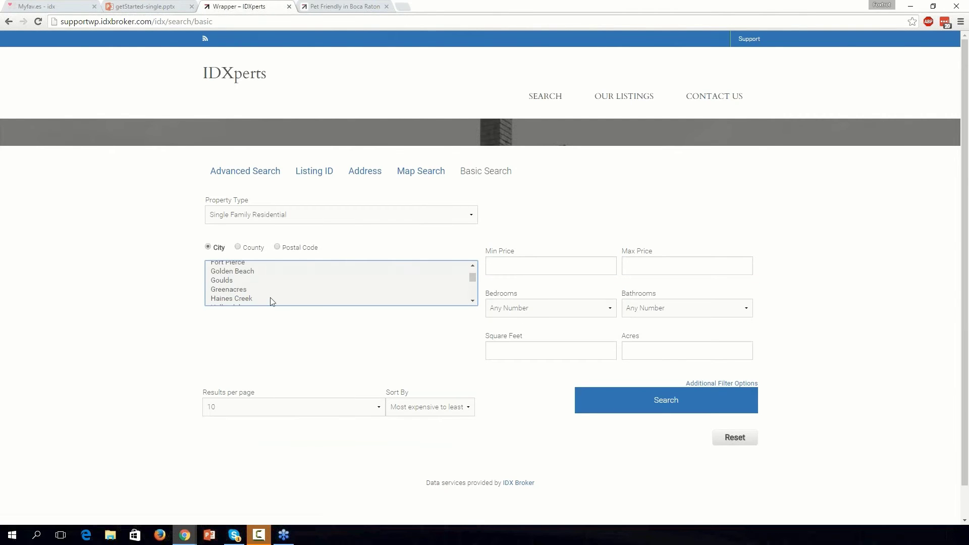
left_click(270, 301, "shift")
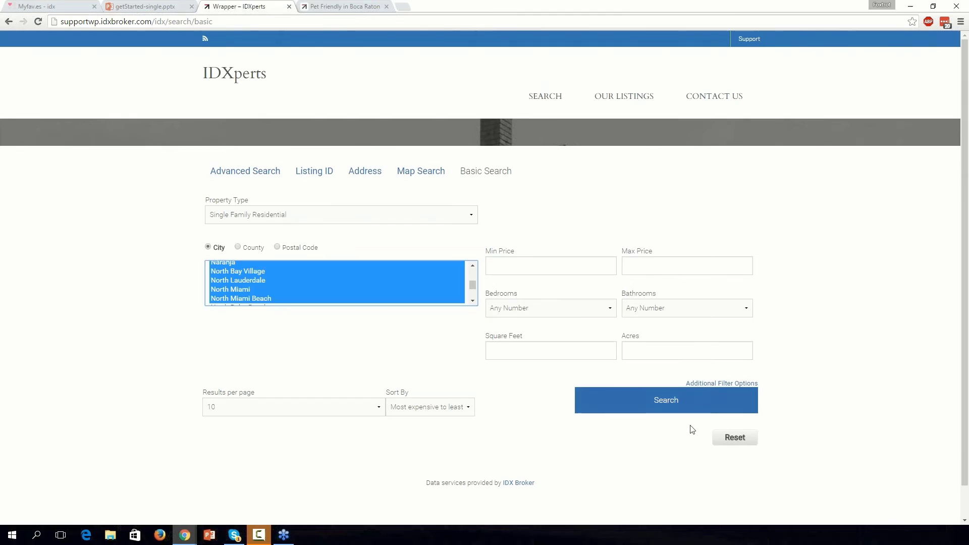
left_click(676, 403)
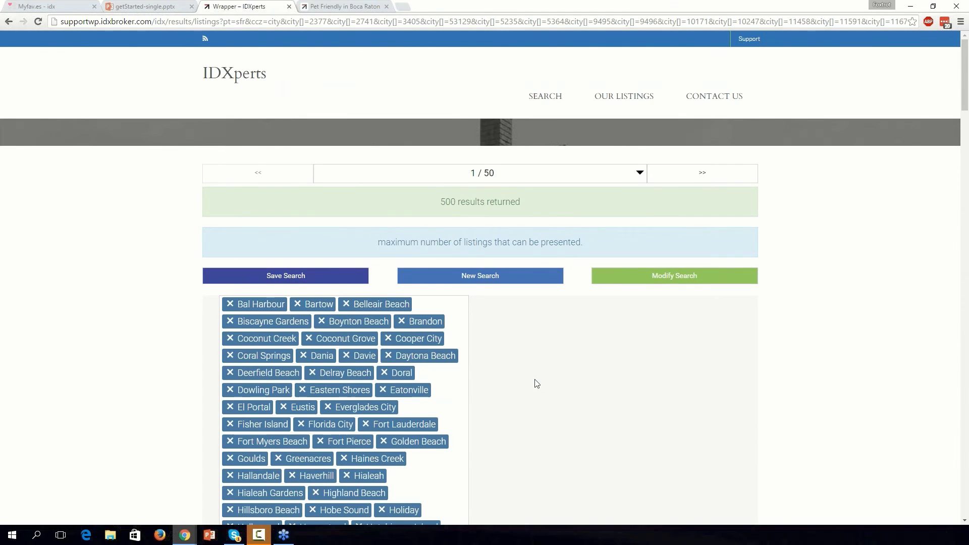
Start another new search, dismiss the Sign Up prompt that appears, and select Aloma.
scroll(536, 383, "down", 6)
scroll(537, 383, "down", 7)
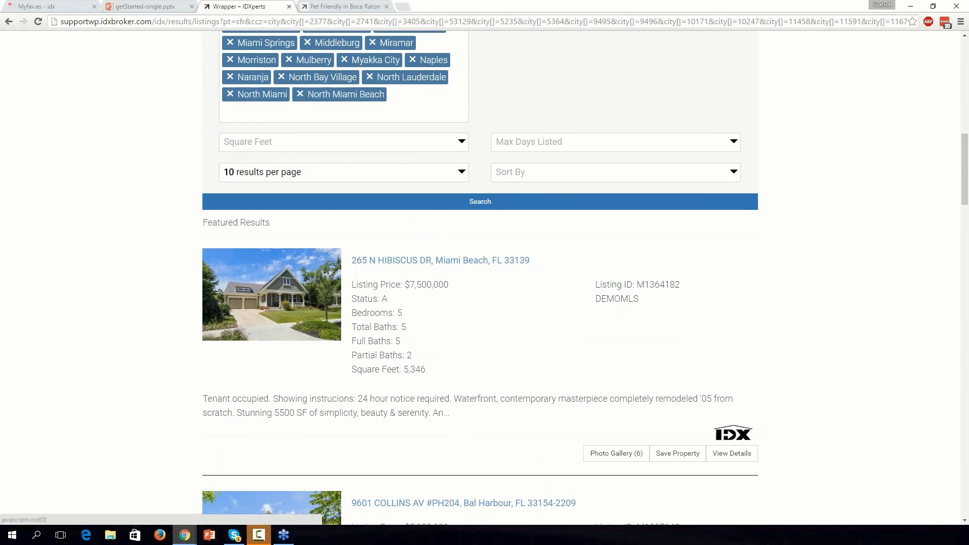
scroll(536, 383, "down", 7)
scroll(534, 349, "up", 20)
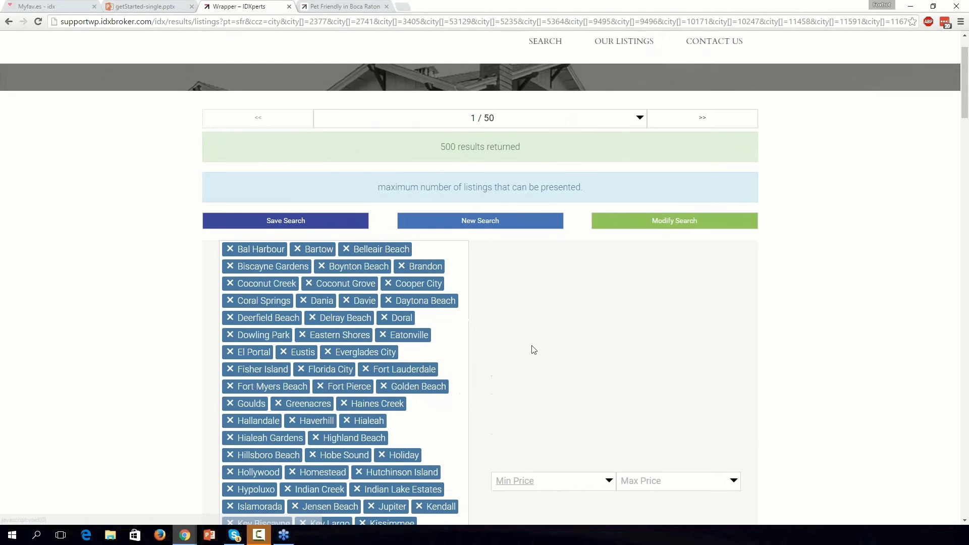
left_click(480, 220)
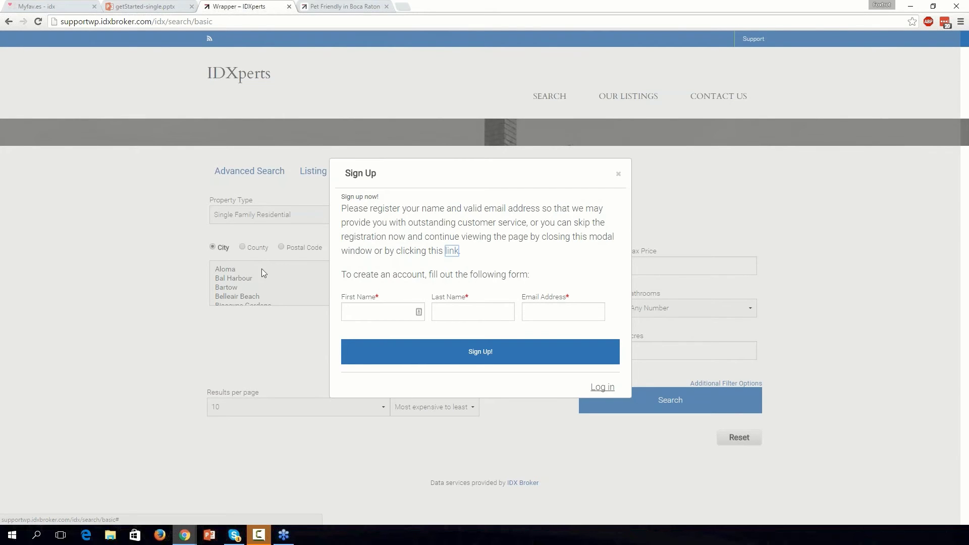
left_click(618, 174)
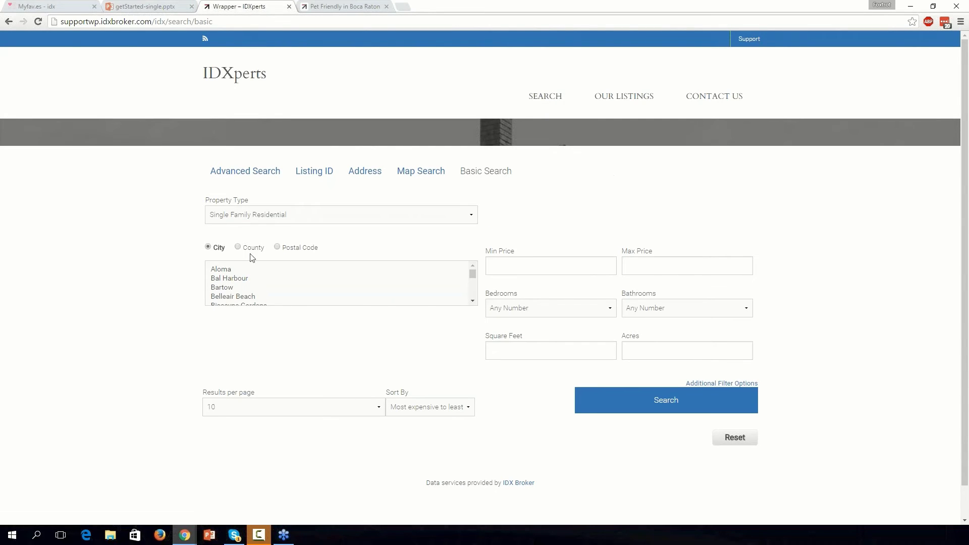
left_click(243, 271)
scroll(244, 283, "down", 15)
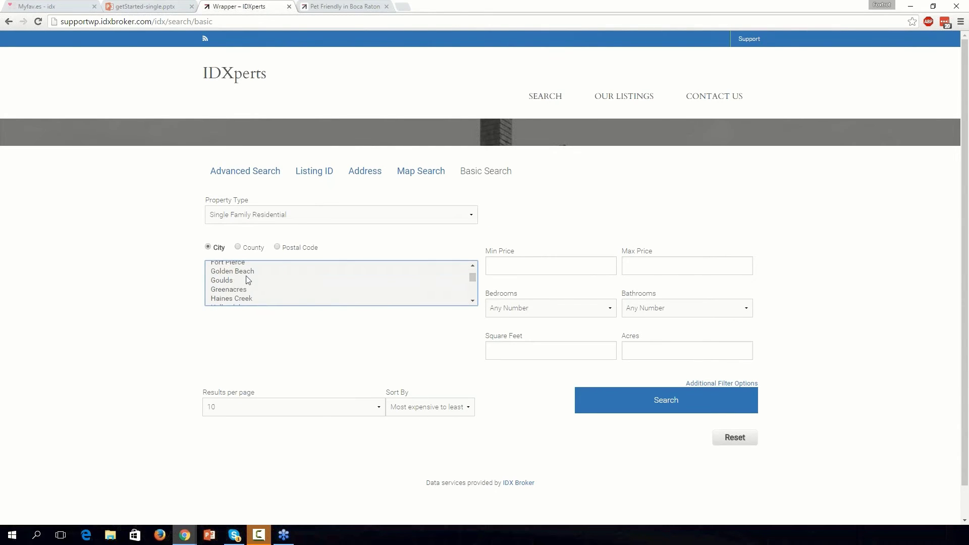
In Advanced Global Registration Rules, change forced registration pages viewable to 7 and save, confirming the override.
left_click(244, 297, "shift")
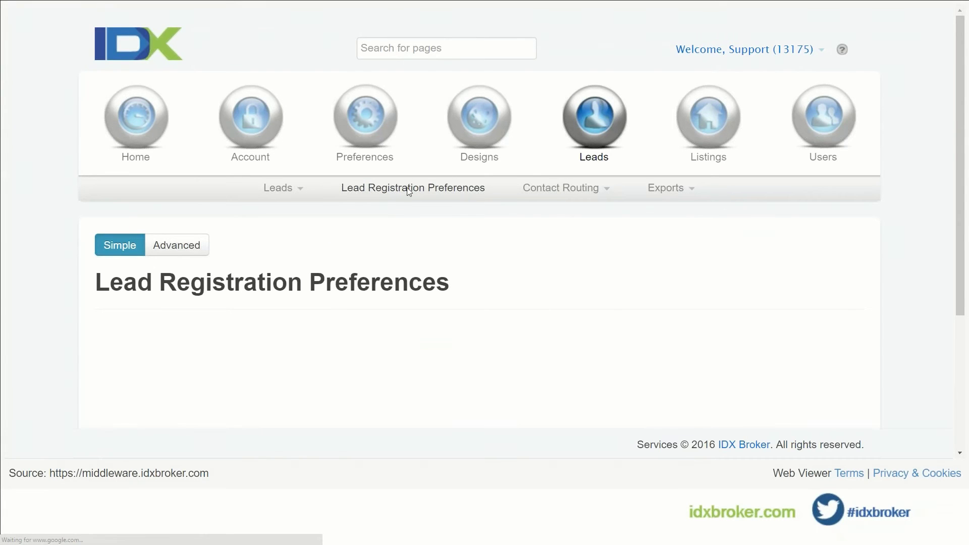
left_click(196, 248)
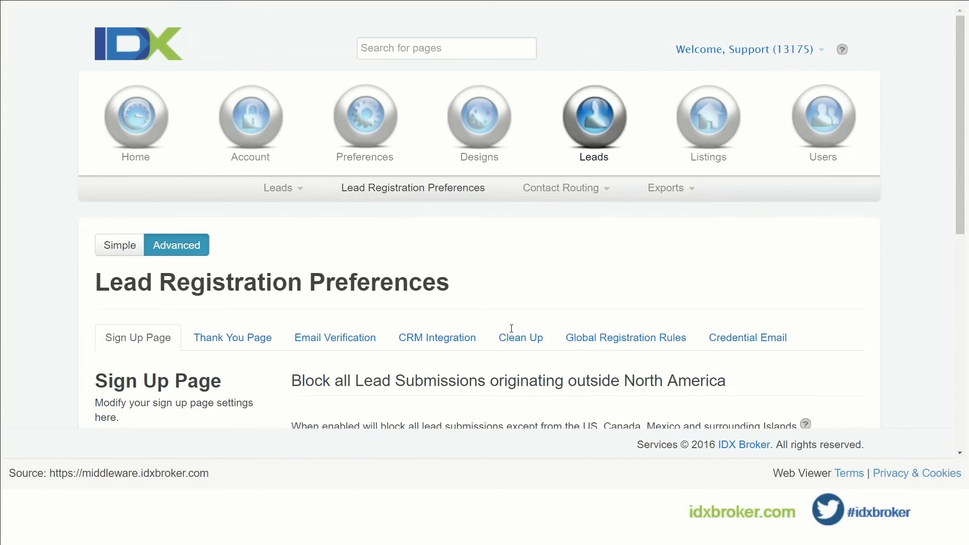
left_click(607, 338)
scroll(608, 338, "down", 4)
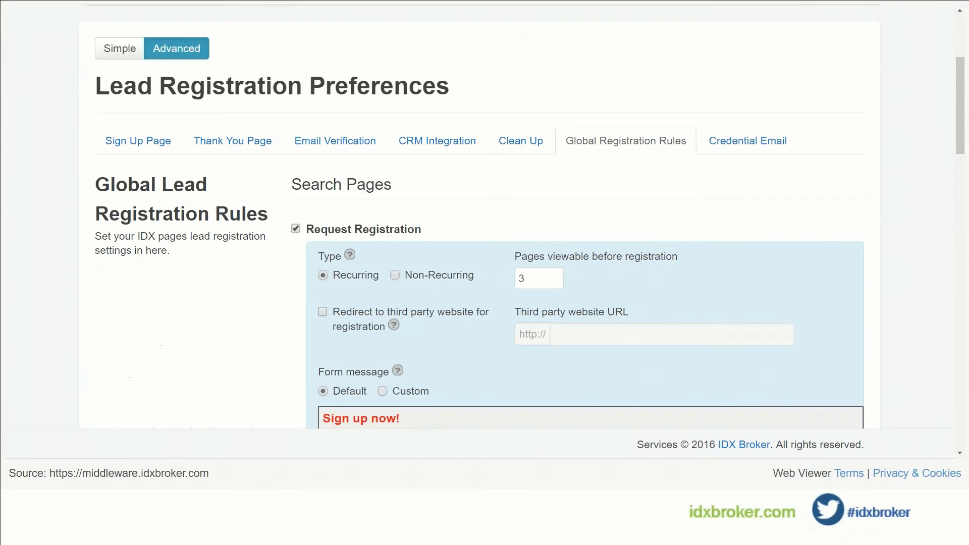
scroll(432, 303, "down", 5)
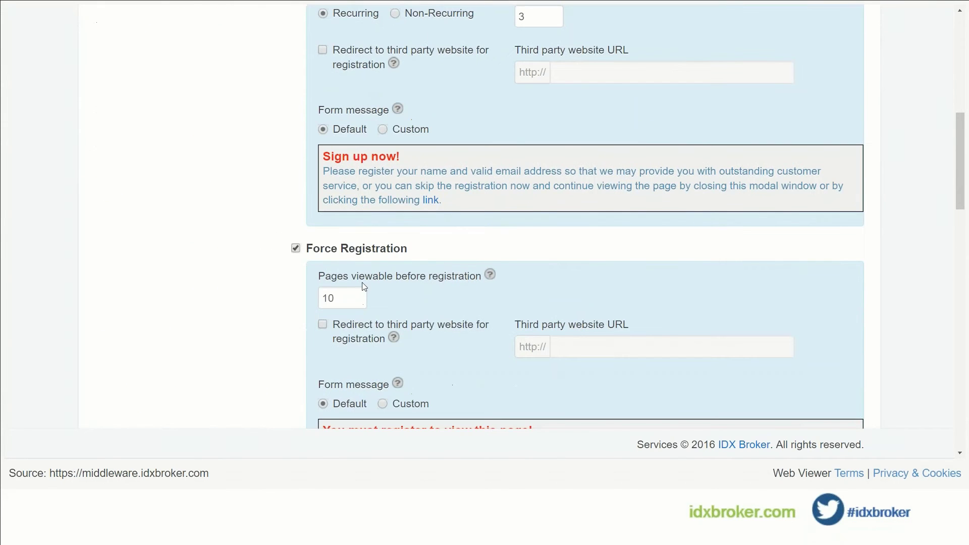
left_click_drag(363, 297, 314, 290)
type("7")
scroll(492, 315, "down", 4)
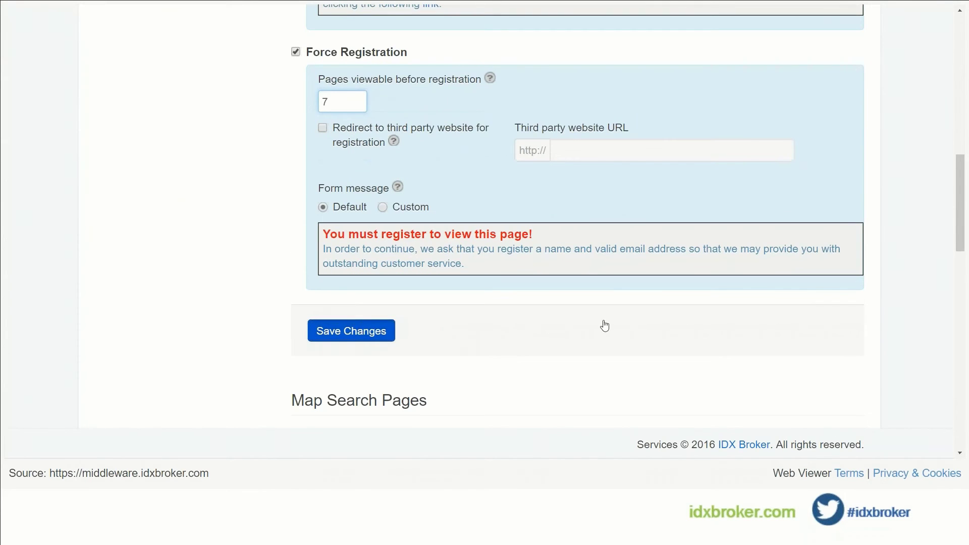
left_click(351, 330)
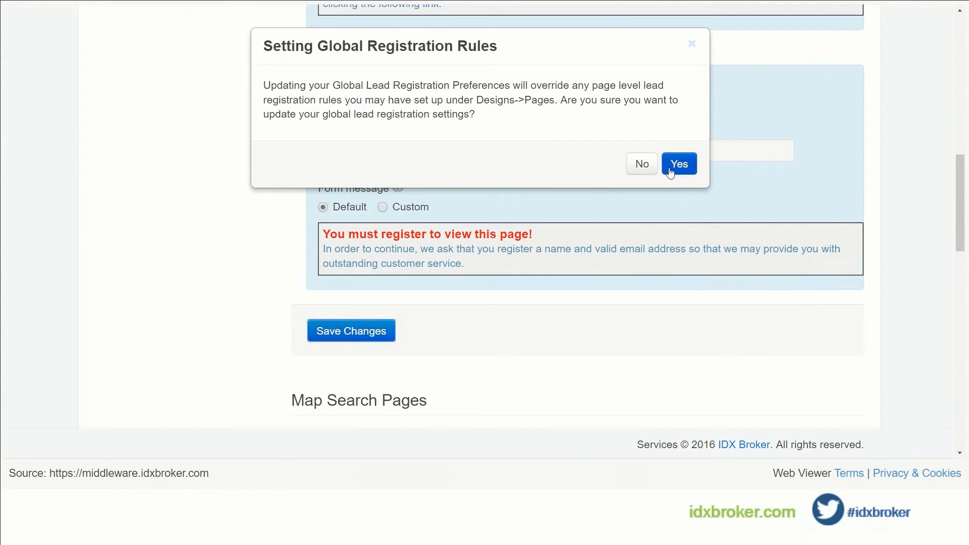
left_click(670, 171)
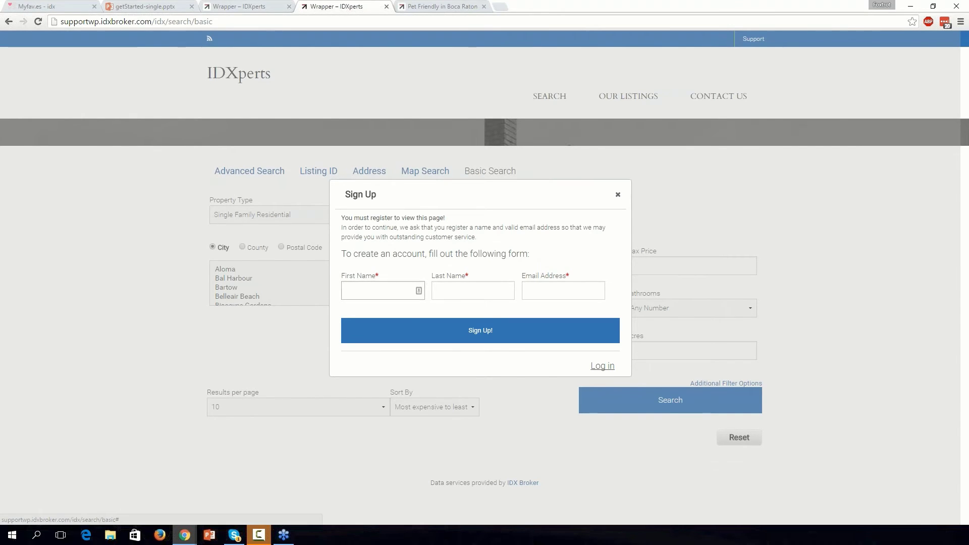
Dismiss the mandatory Sign Up form and scroll through the listings page.
left_click(618, 195)
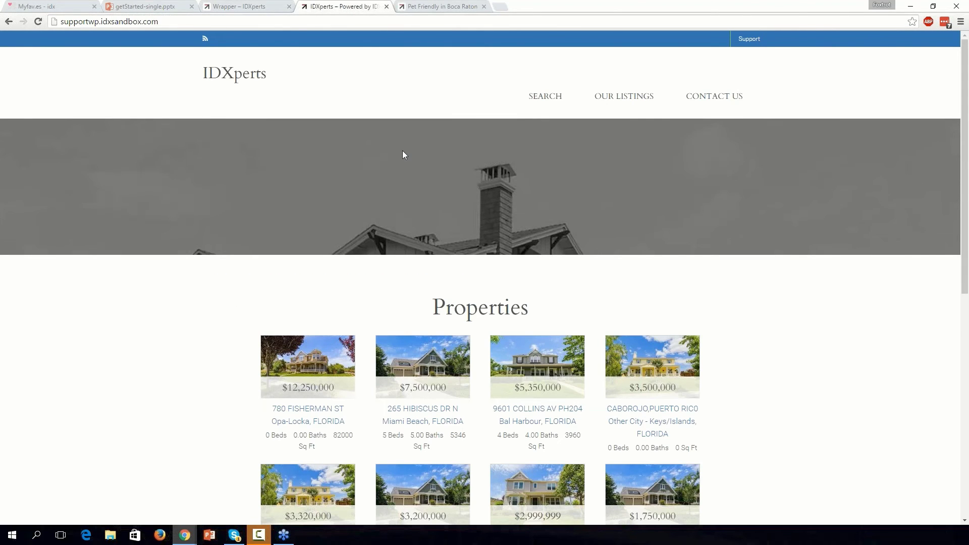
scroll(403, 152, "down", 5)
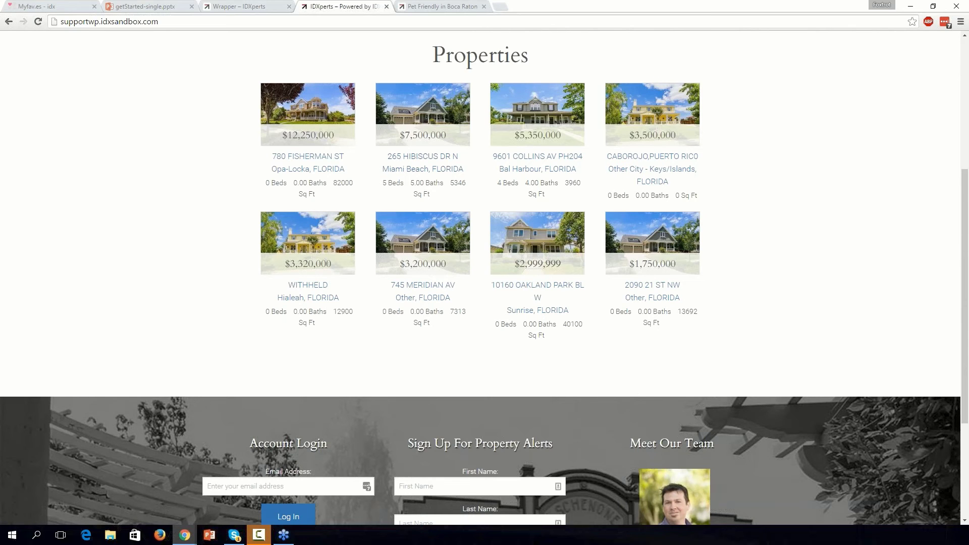
scroll(381, 177, "down", 4)
scroll(384, 179, "up", 9)
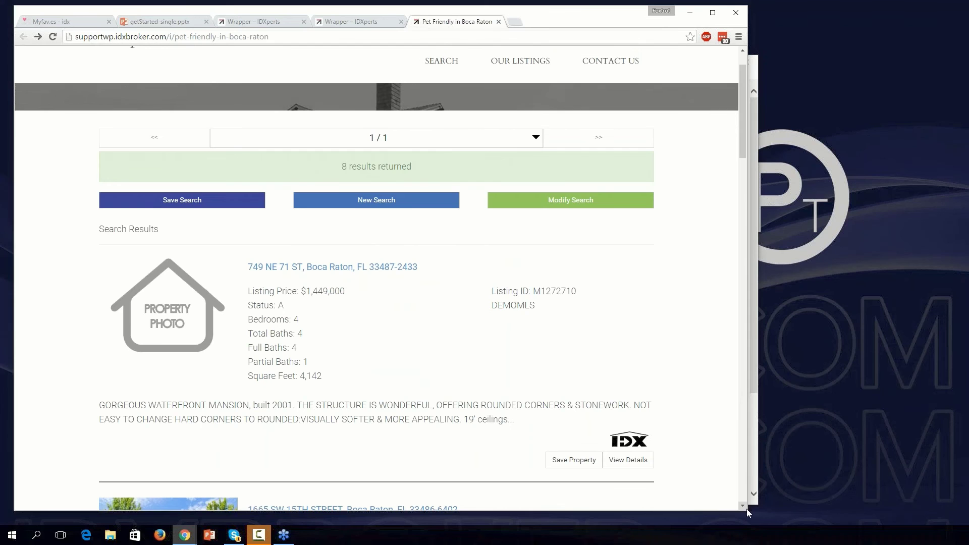
Resize the browser to a narrow width, minimize Skype, and scroll the Pet Friendly in Boca Raton results.
left_click_drag(742, 511, 458, 421)
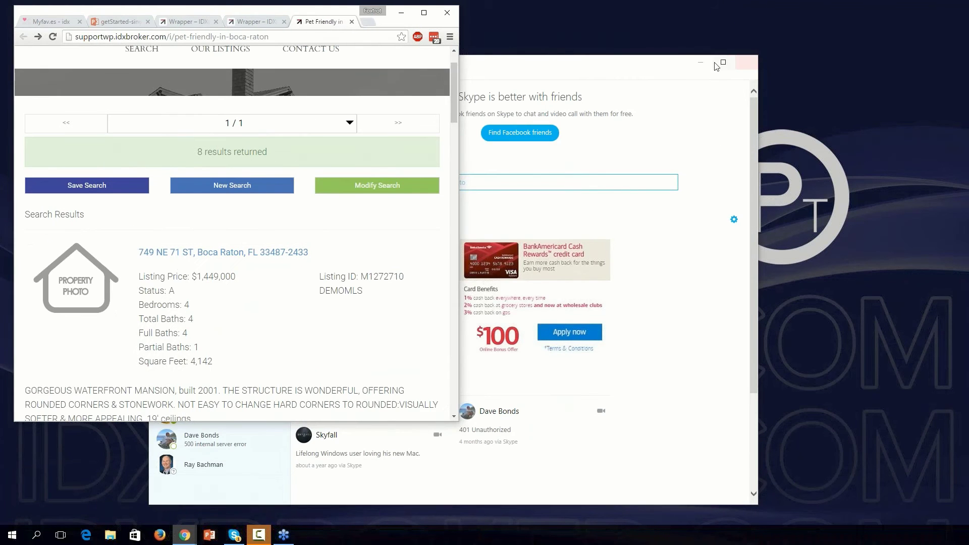
left_click(701, 62)
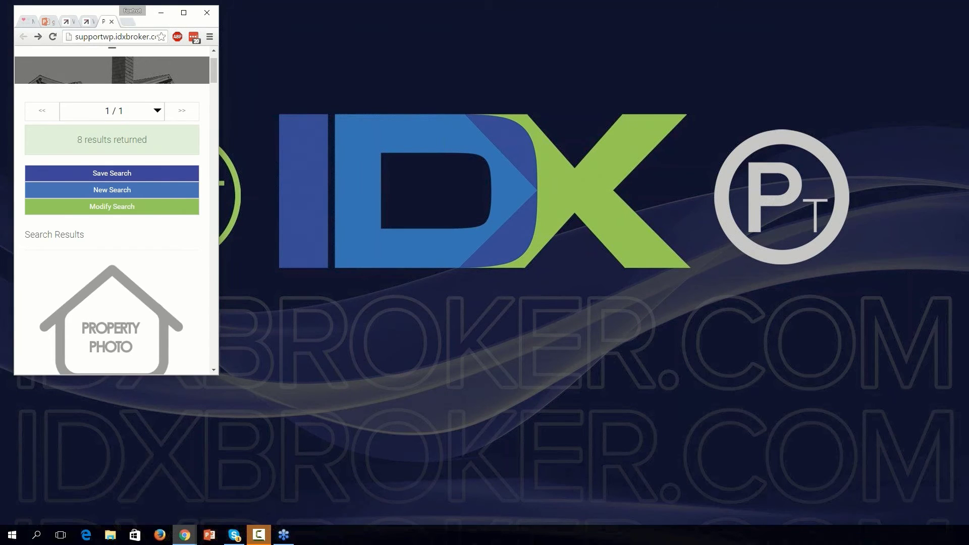
scroll(198, 228, "down", 4)
scroll(195, 233, "down", 6)
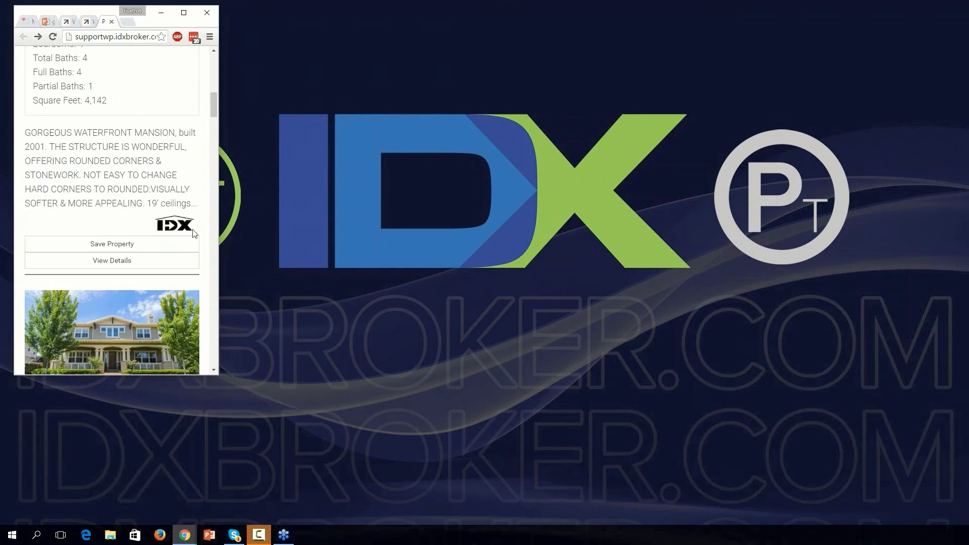
scroll(195, 234, "down", 4)
scroll(112, 212, "down", 8)
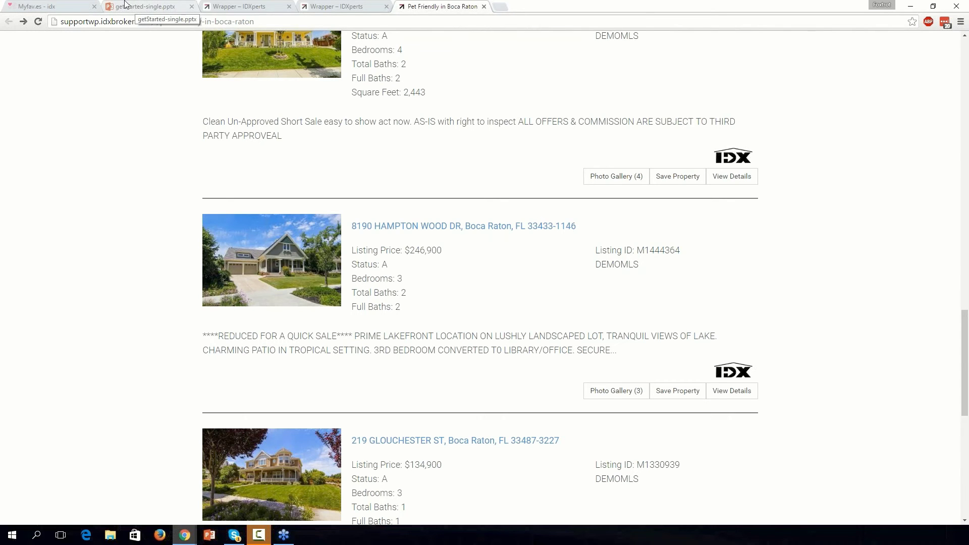
Start the getStarted-single slide show, open its Advanced Search link, and switch to the next site tab.
left_click(125, 4)
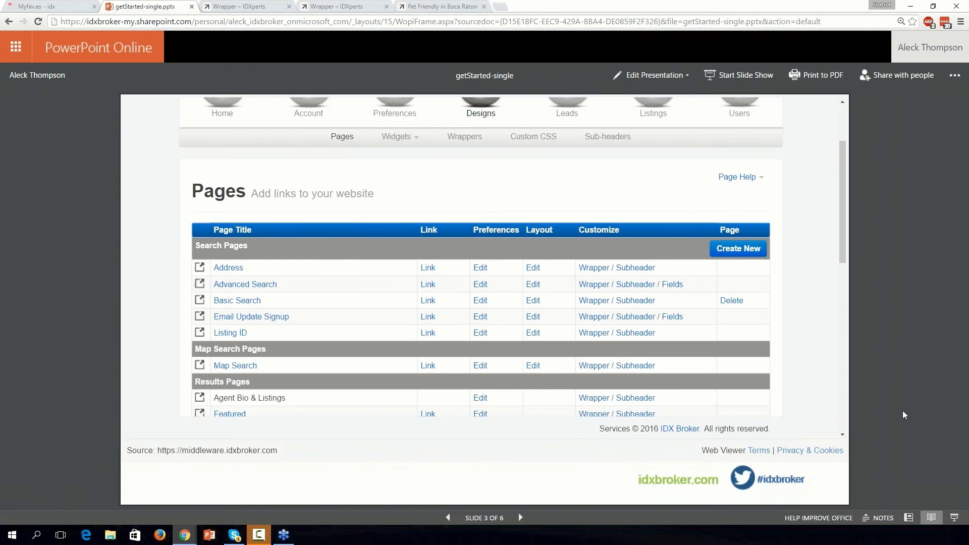
left_click(953, 517)
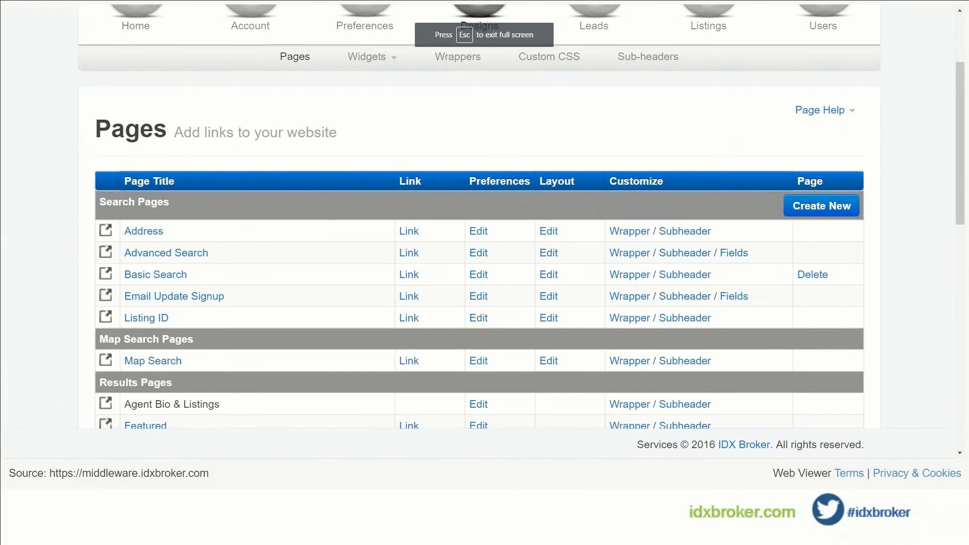
left_click(194, 257)
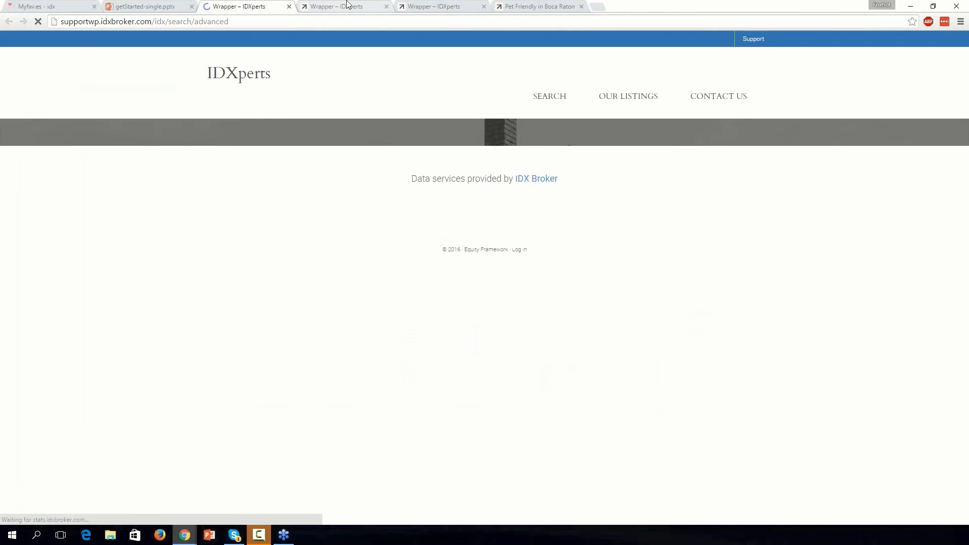
key("ctrl+Tab")
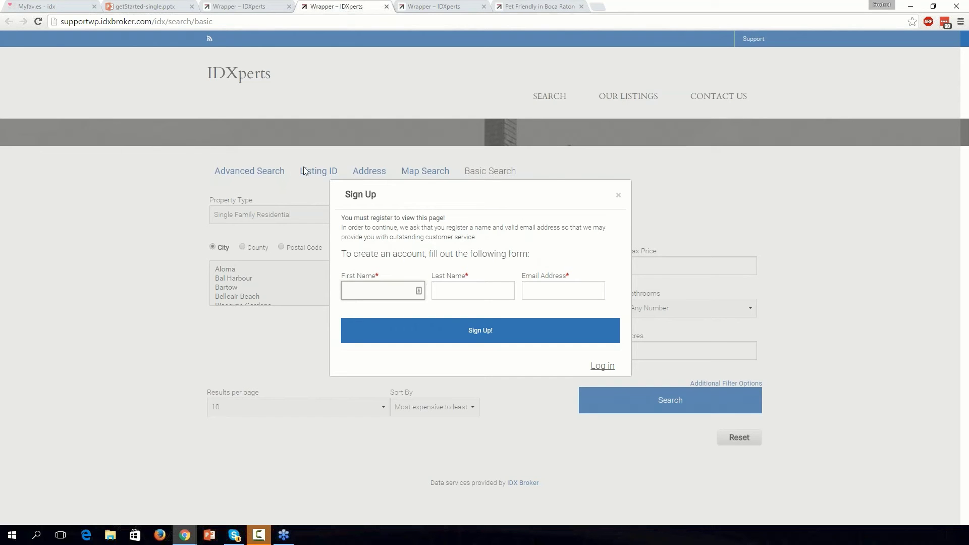
Preview the map search page at phone width by restoring and narrowing the browser window.
key("ctrl+shift+Tab")
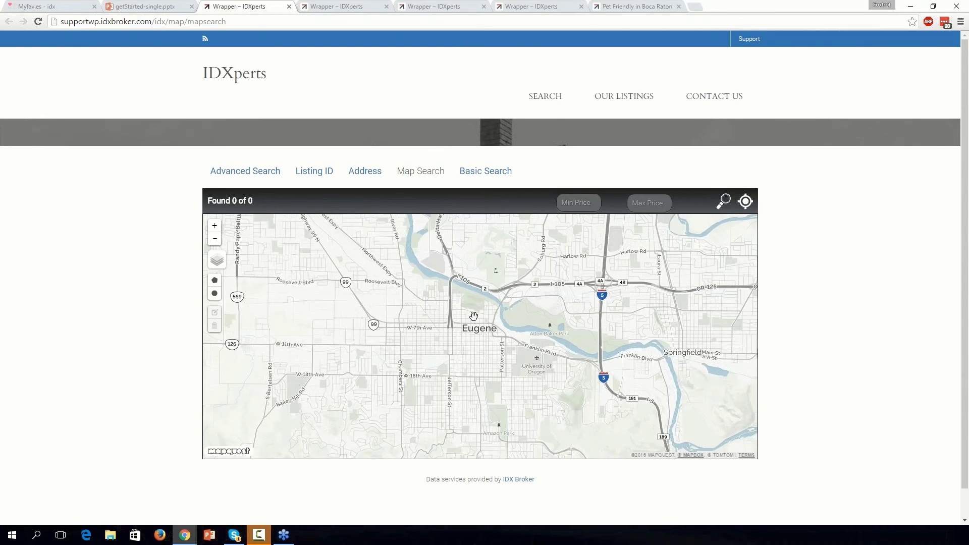
key("super+Down")
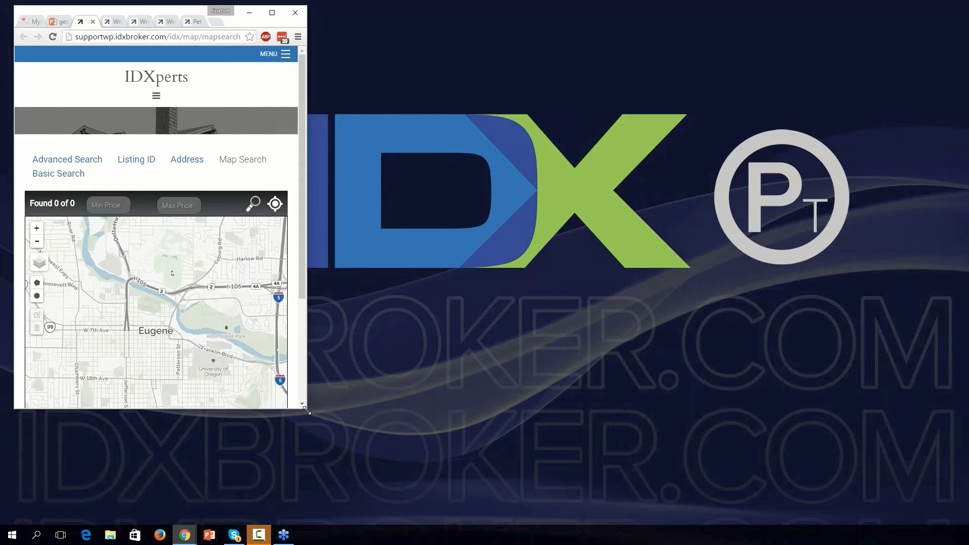
left_click_drag(309, 412, 249, 413)
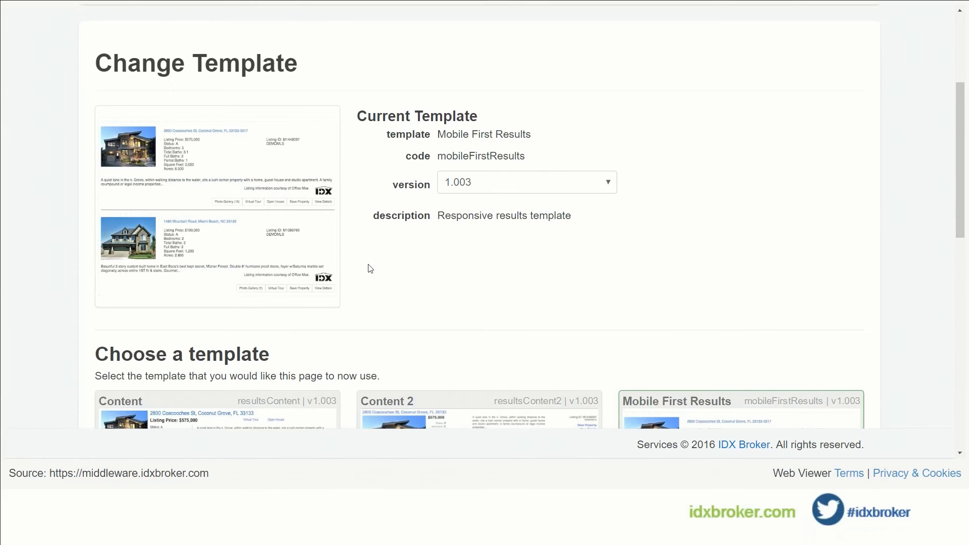
Open the Single Family details field layout for the Demo Data MLS from Pages.
scroll(324, 193, "up", 4)
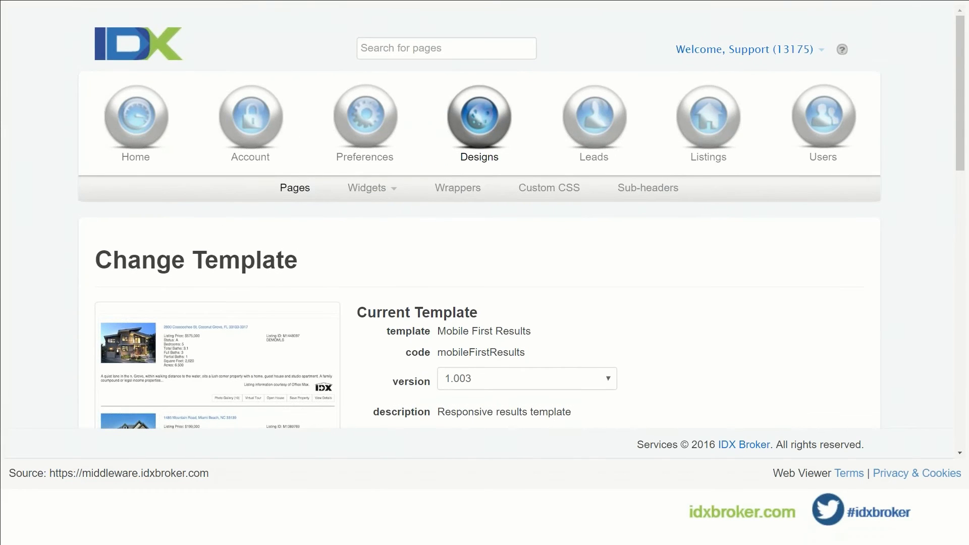
left_click(309, 188)
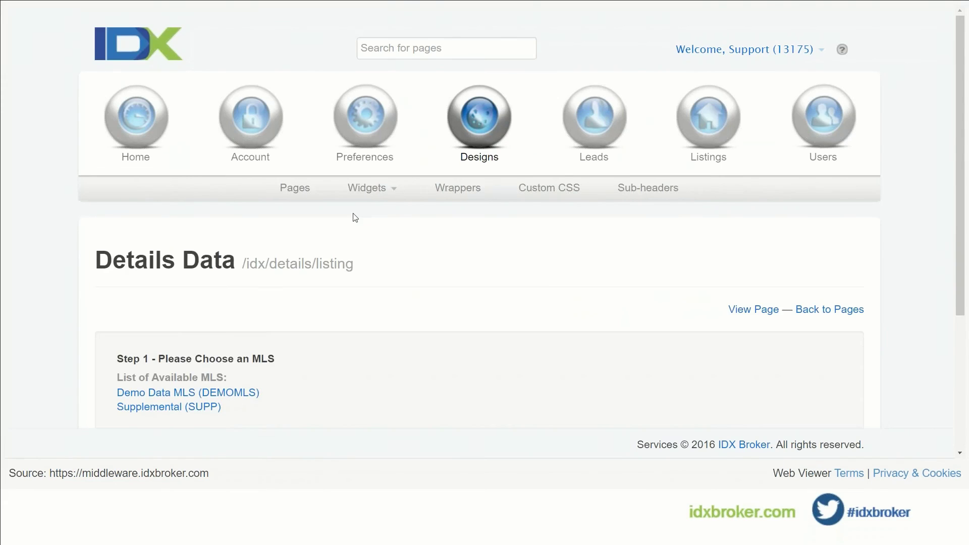
scroll(351, 215, "down", 4)
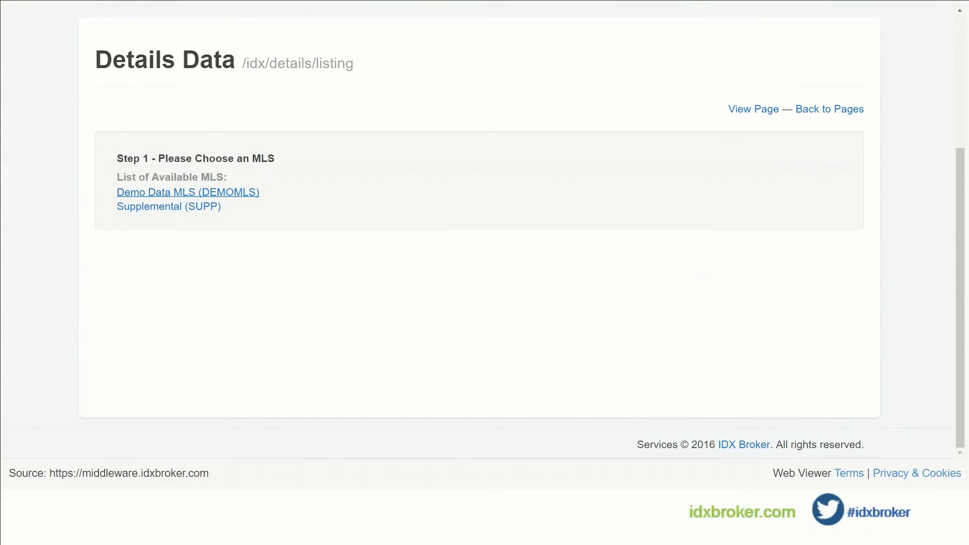
left_click(222, 196)
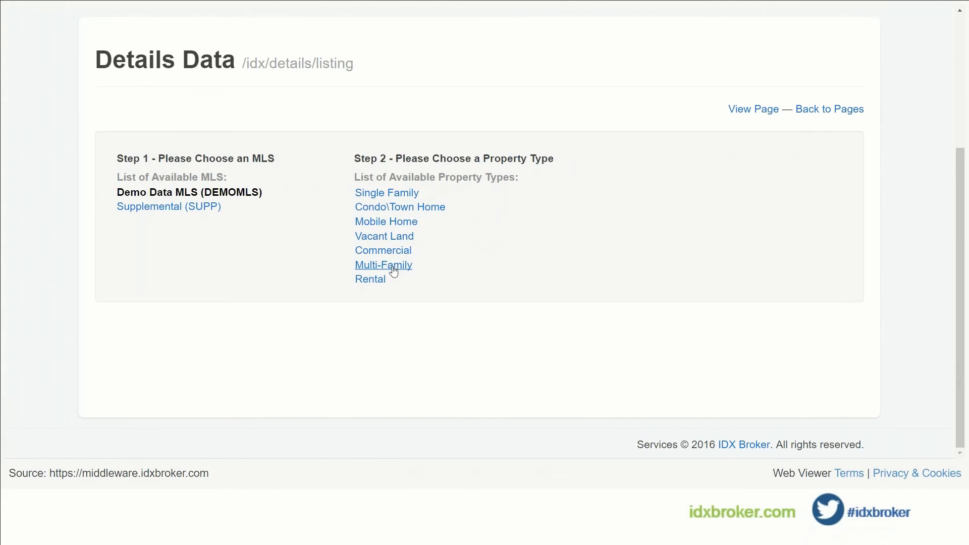
left_click(392, 195)
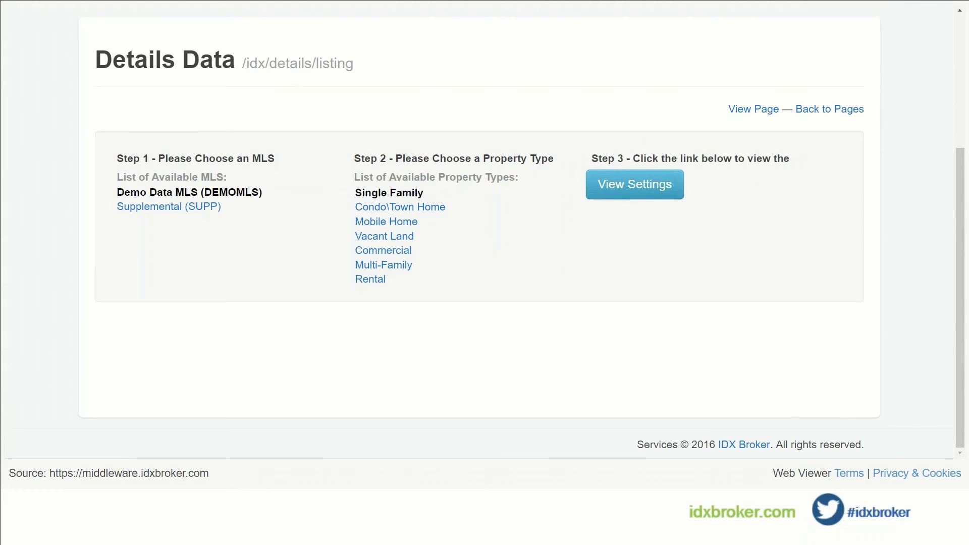
left_click(601, 196)
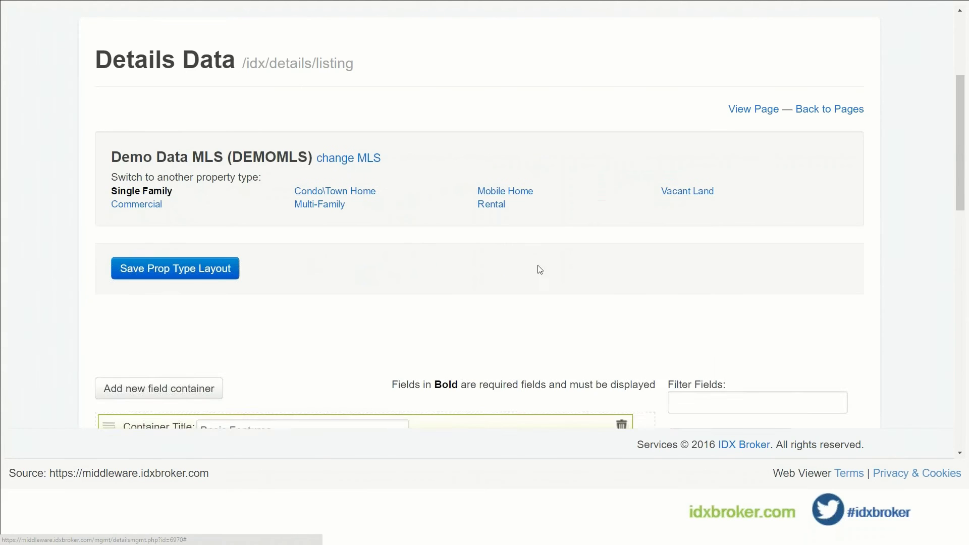
Reorder the Interior field within Basic Features and save the Single Family layout.
scroll(150, 256, "down", 1)
scroll(150, 257, "down", 7)
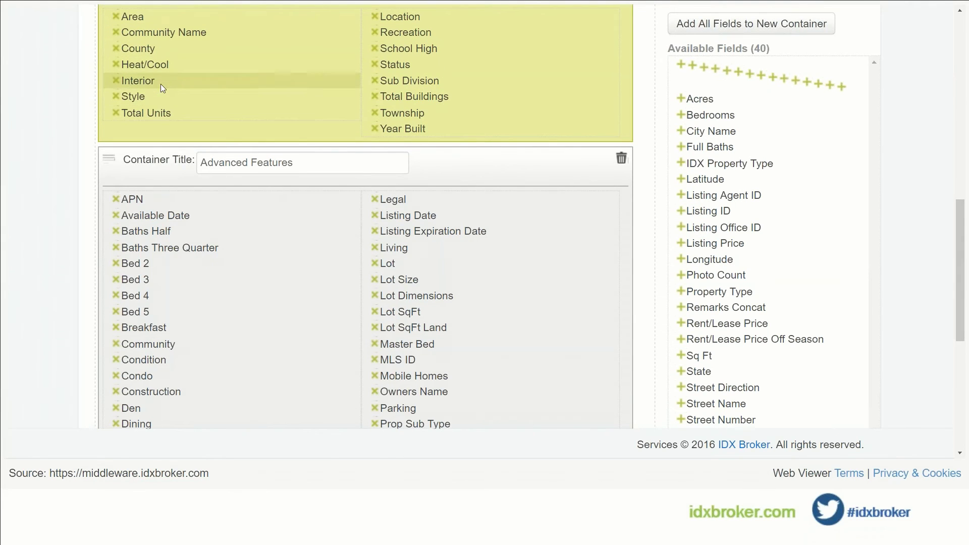
mouse_move(155, 84)
left_mouse_down()
mouse_move(156, 102)
mouse_move(158, 74)
mouse_move(144, 83)
left_mouse_up()
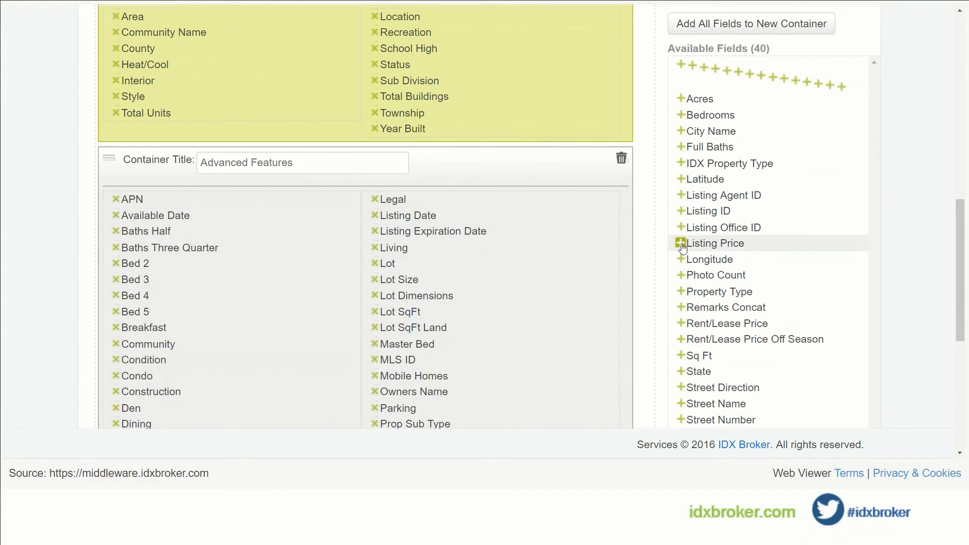
scroll(473, 202, "down", 7)
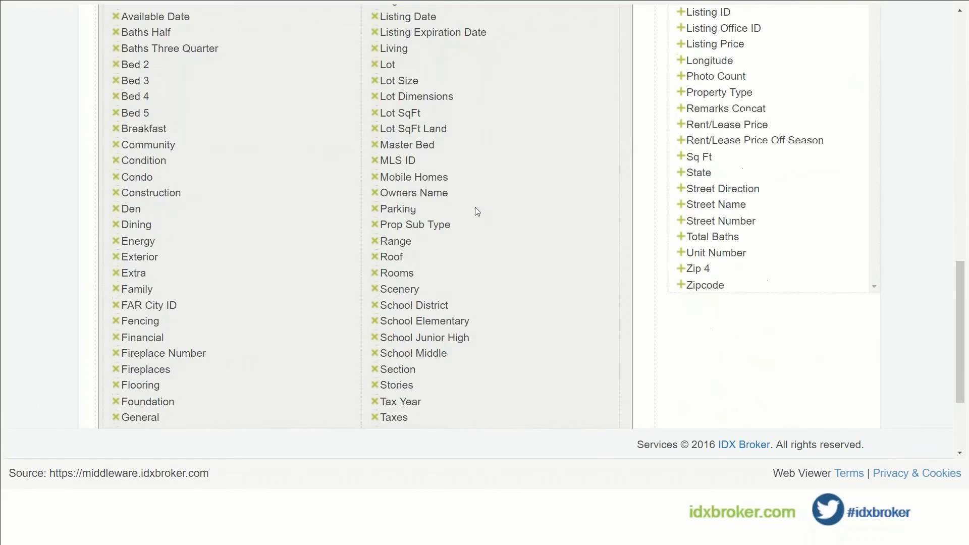
scroll(482, 234, "up", 13)
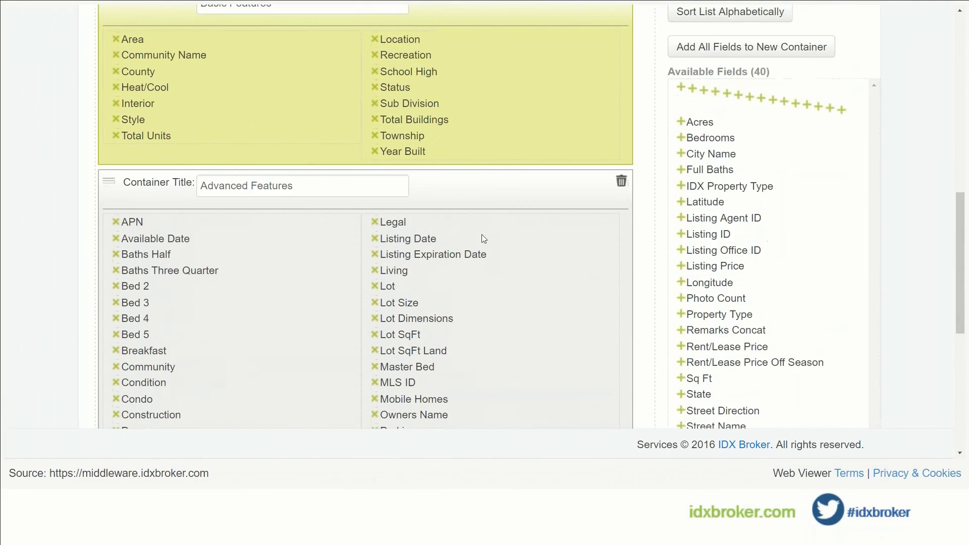
scroll(482, 237, "up", 2)
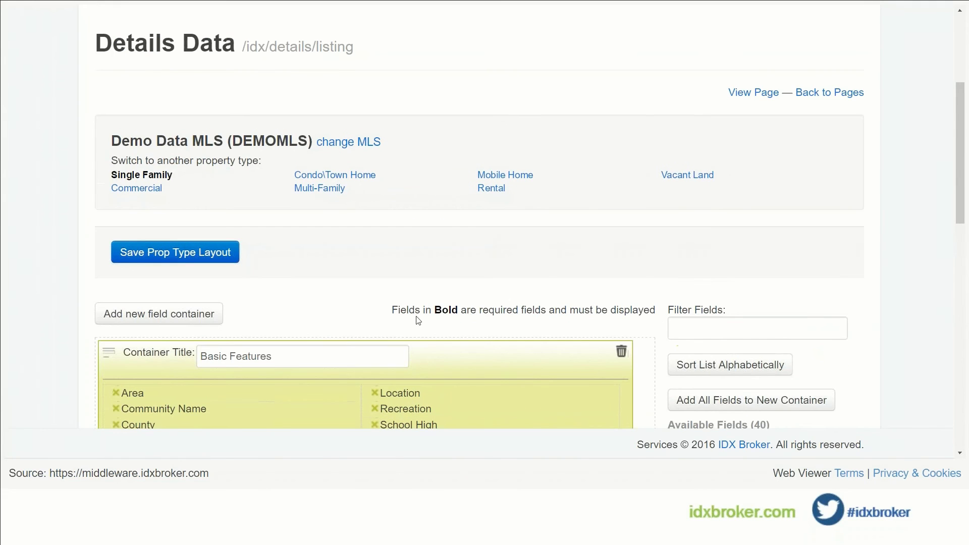
scroll(495, 138, "up", 4)
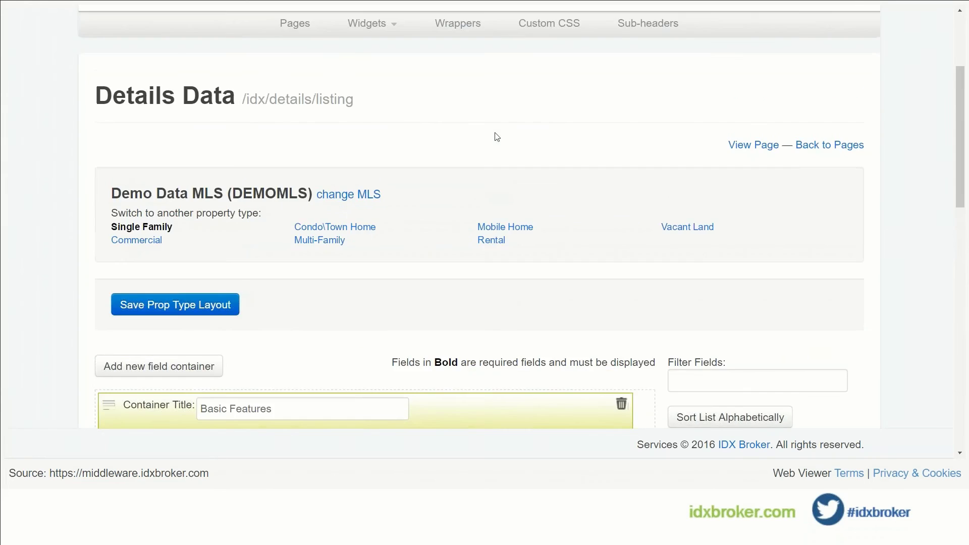
scroll(476, 189, "down", 5)
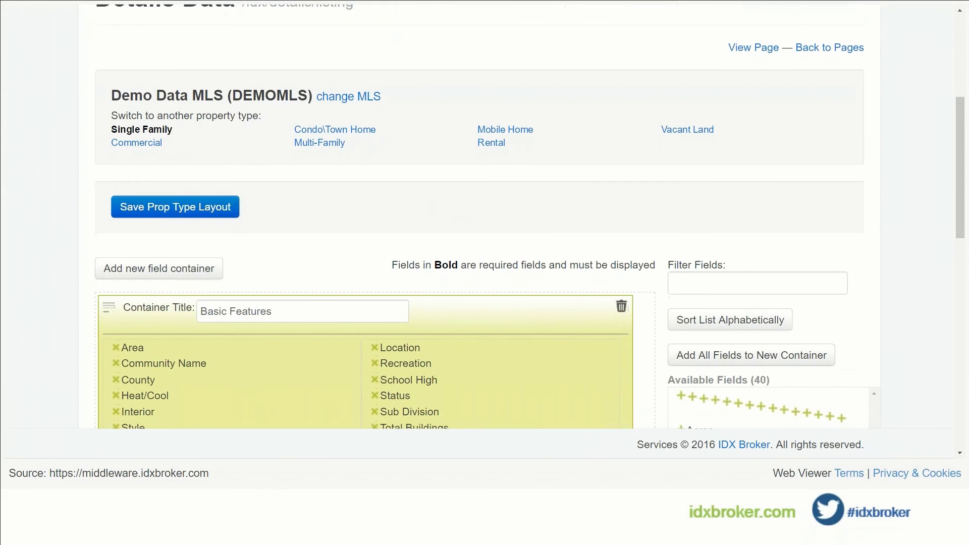
left_click(140, 215)
scroll(355, 346, "down", 4)
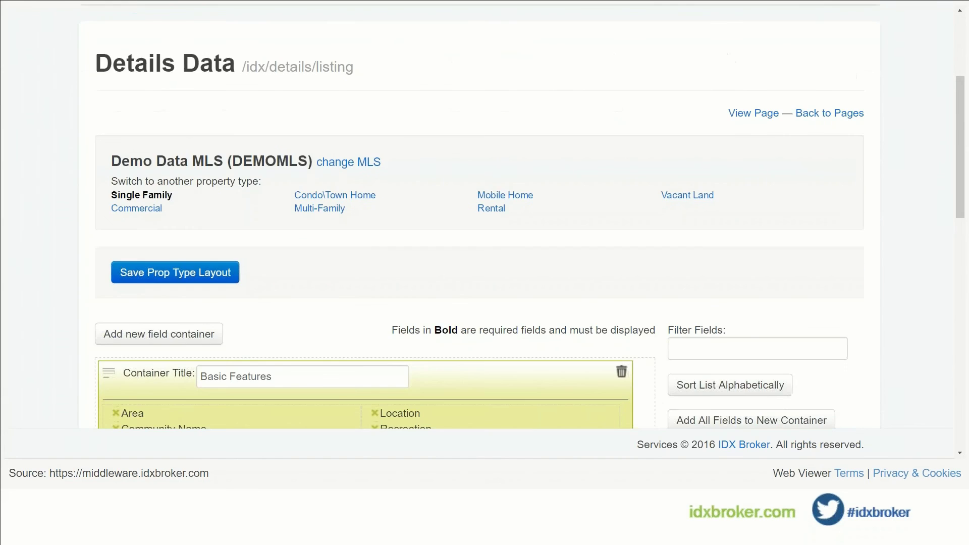
scroll(406, 314, "up", 1)
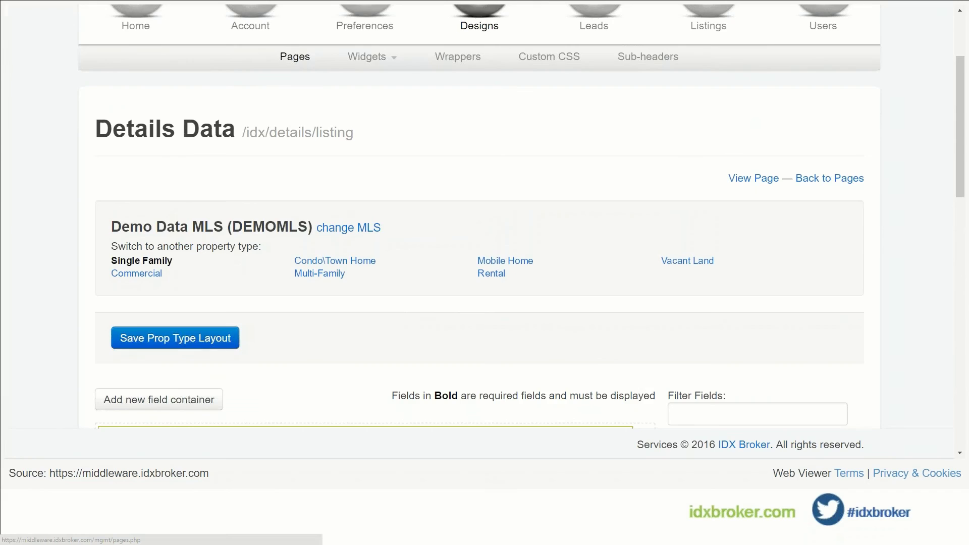
Return to the Pages list and scroll down to the Search Pages such as Advanced Search.
left_click(294, 56)
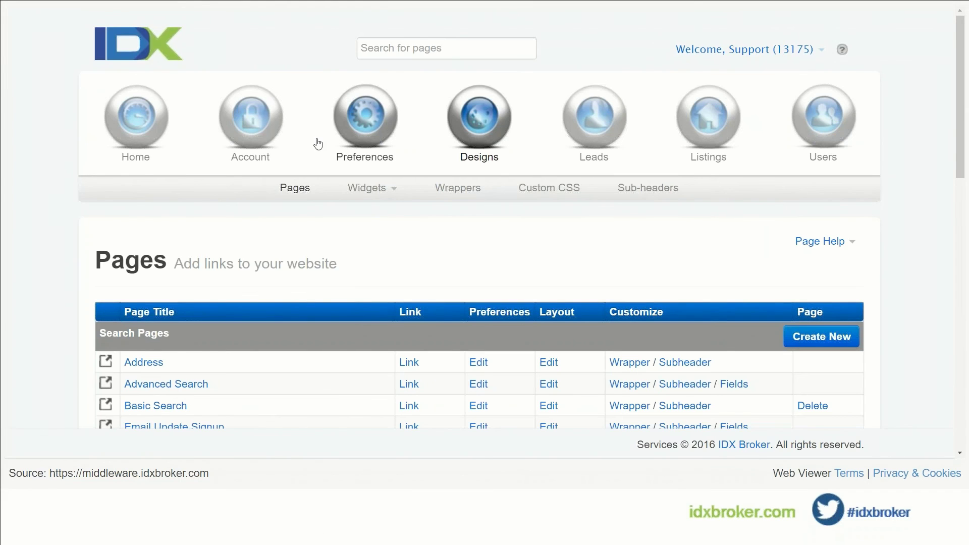
scroll(293, 192, "down", 1)
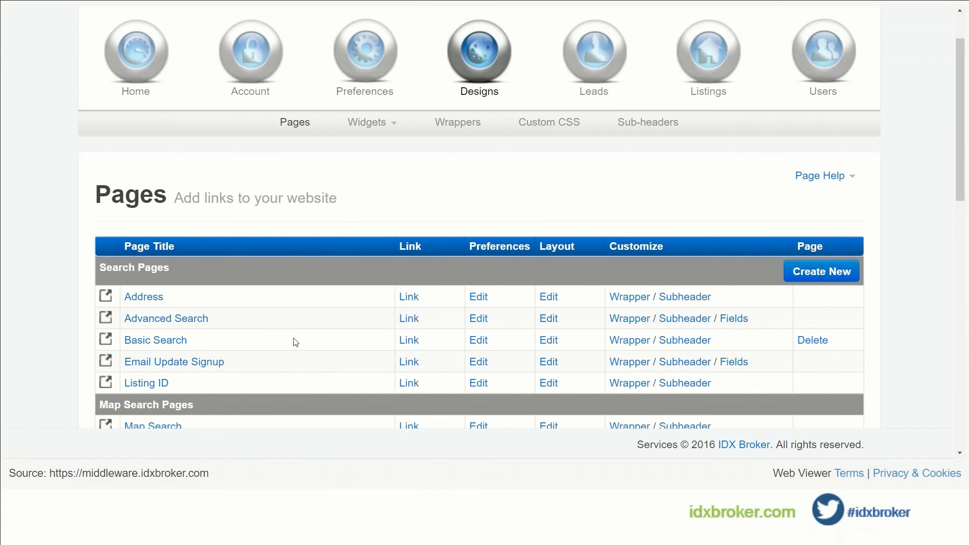
left_click(741, 323)
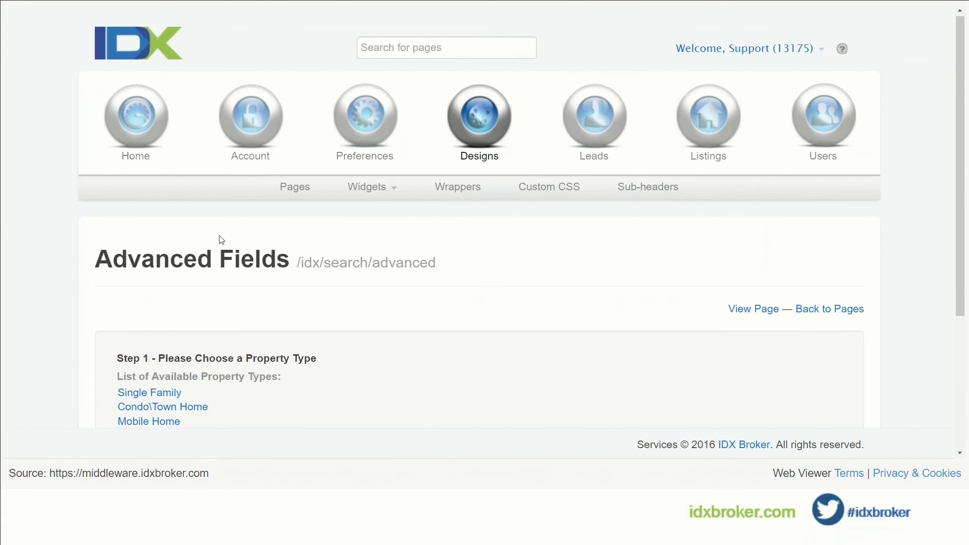
scroll(219, 240, "down", 3)
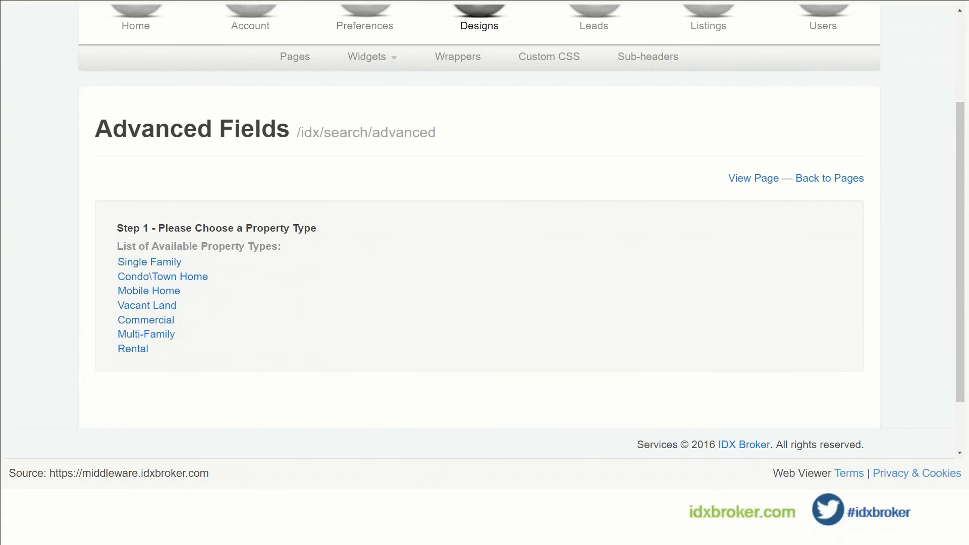
left_click(168, 263)
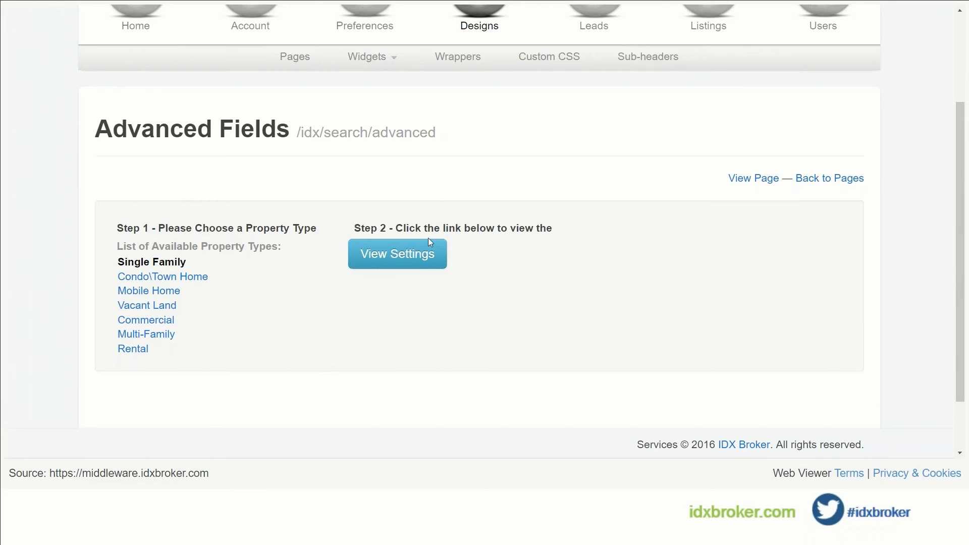
left_click(469, 233)
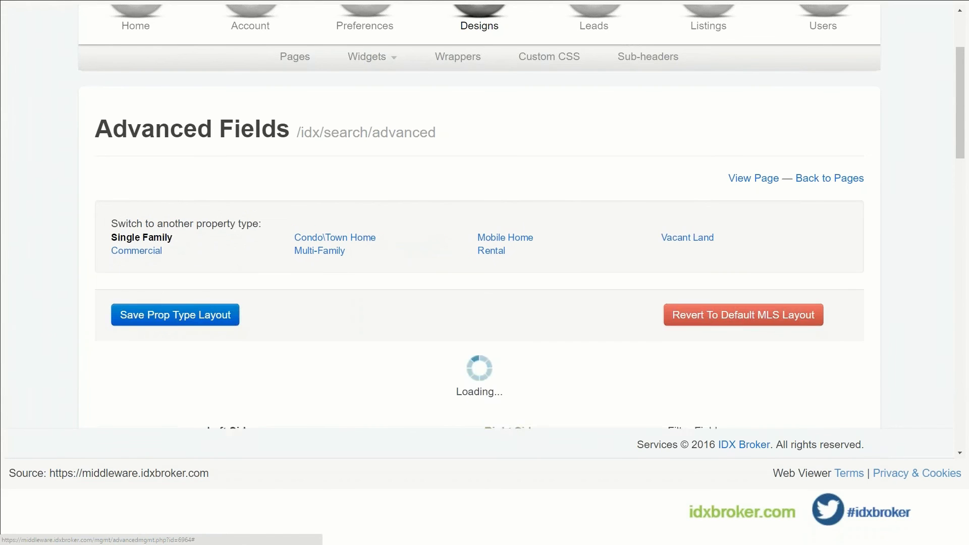
scroll(468, 234, "down", 2)
scroll(695, 191, "down", 5)
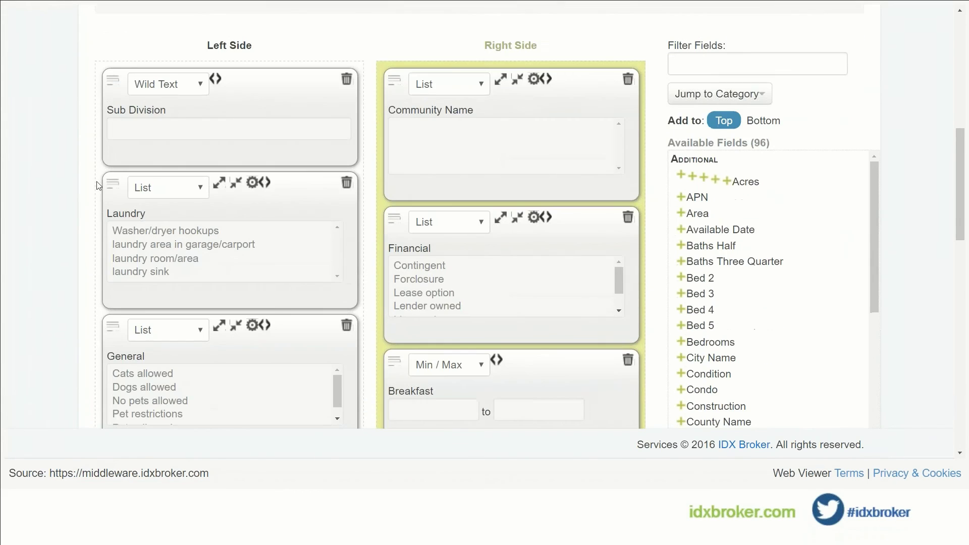
scroll(695, 191, "down", 9)
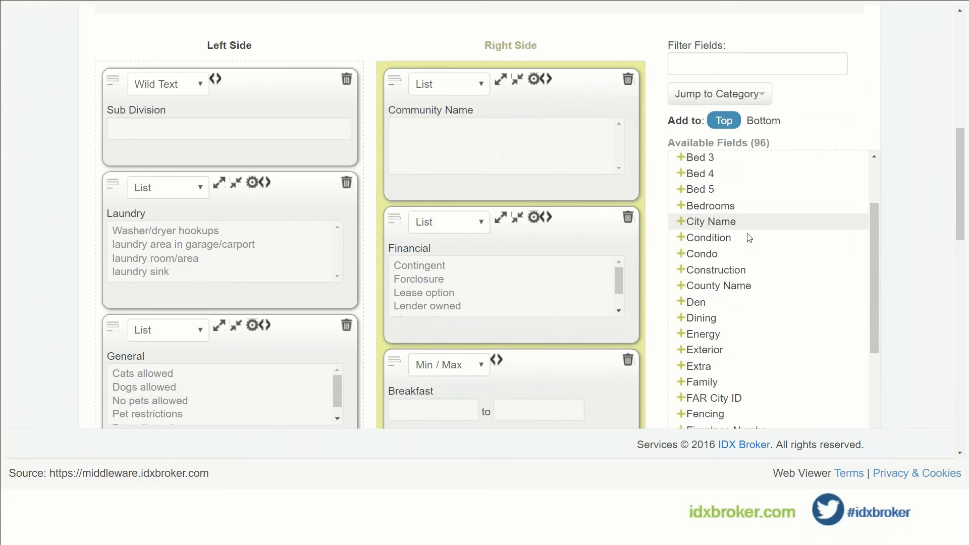
scroll(748, 253, "down", 5)
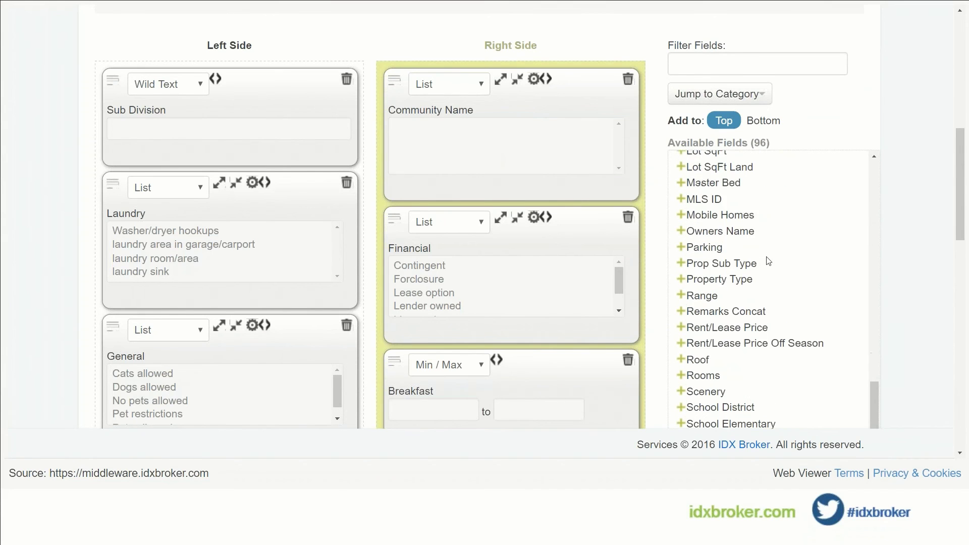
scroll(768, 261, "down", 6)
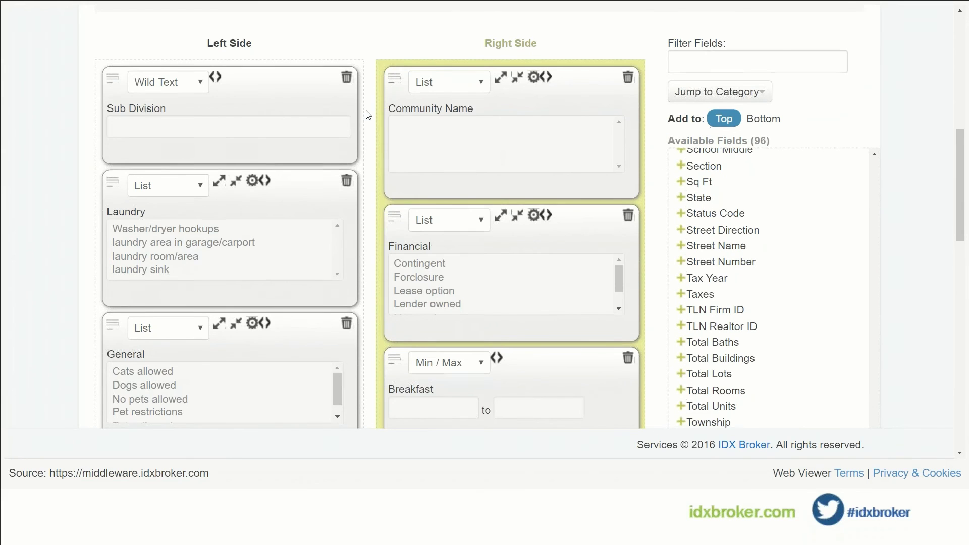
scroll(367, 113, "down", 2)
scroll(367, 113, "down", 4)
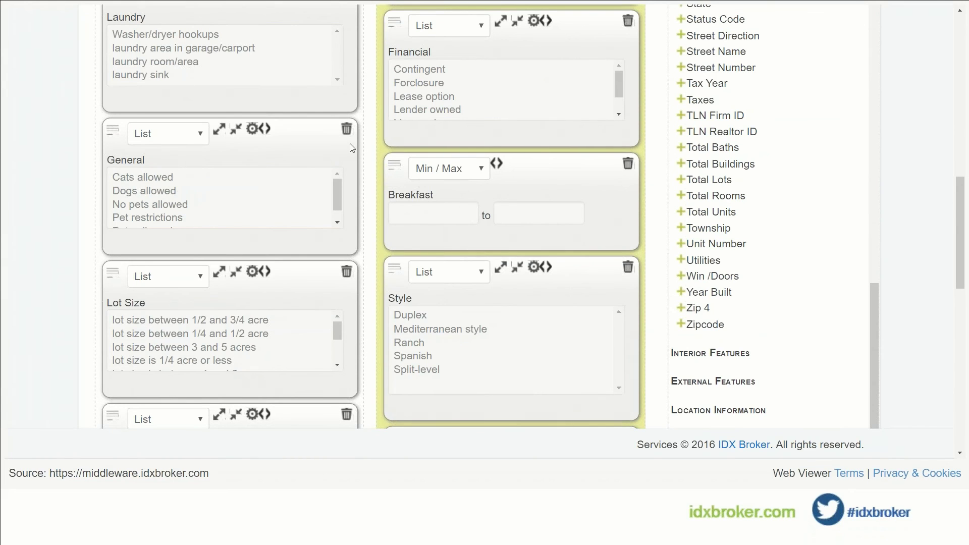
scroll(366, 171, "down", 8)
scroll(366, 171, "down", 6)
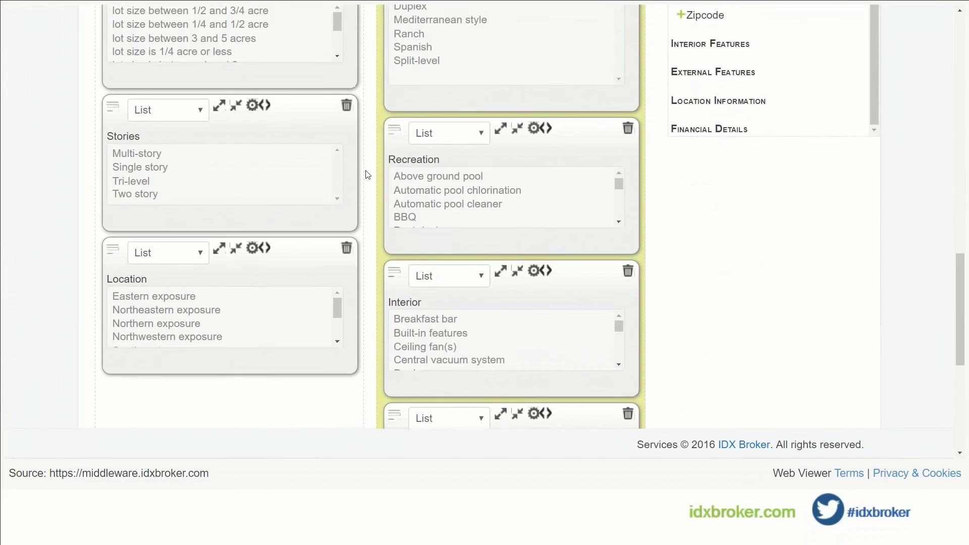
scroll(368, 187, "down", 1)
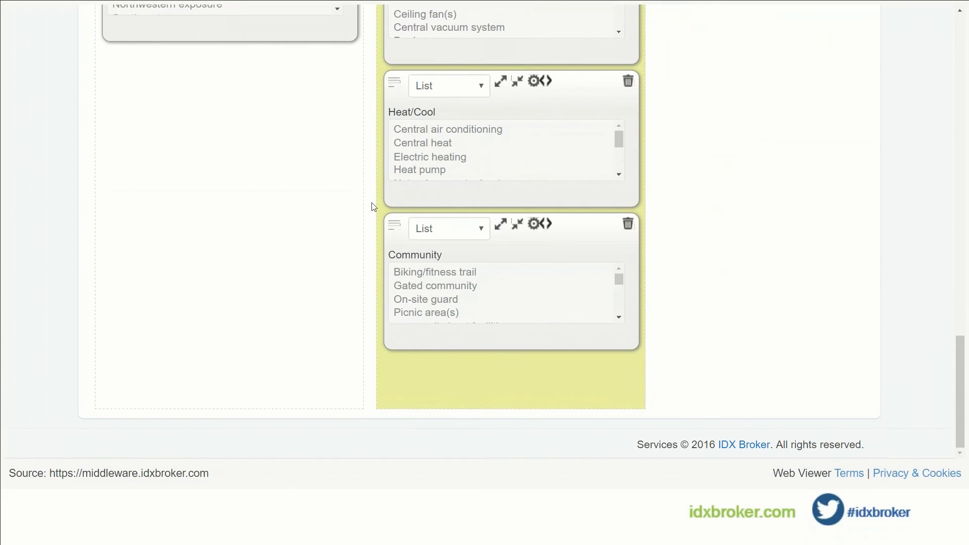
scroll(442, 250, "up", 4)
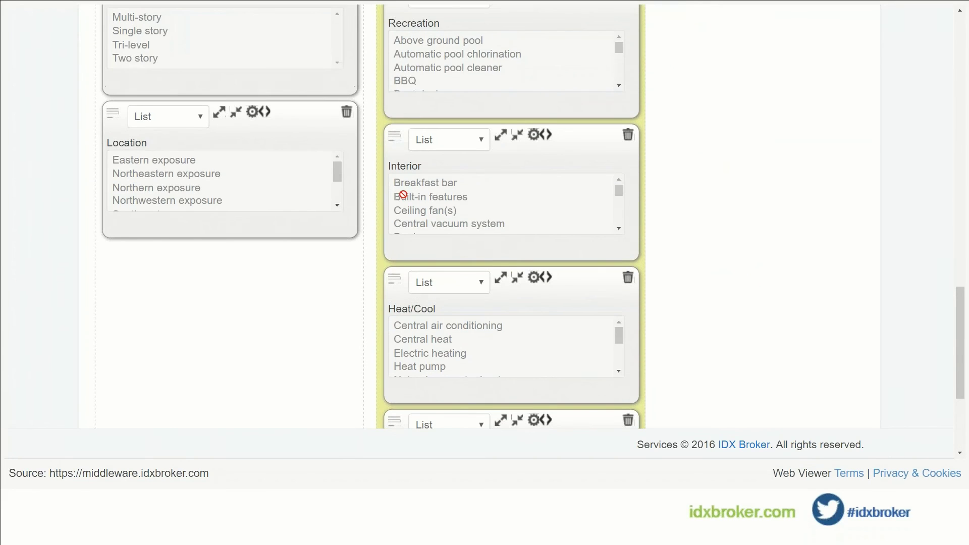
scroll(249, 173, "up", 4)
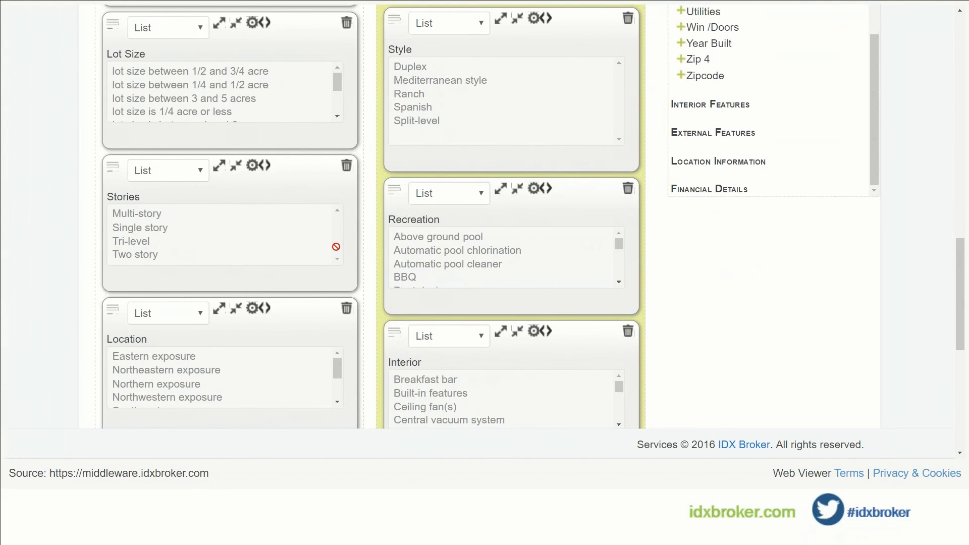
scroll(309, 255, "up", 5)
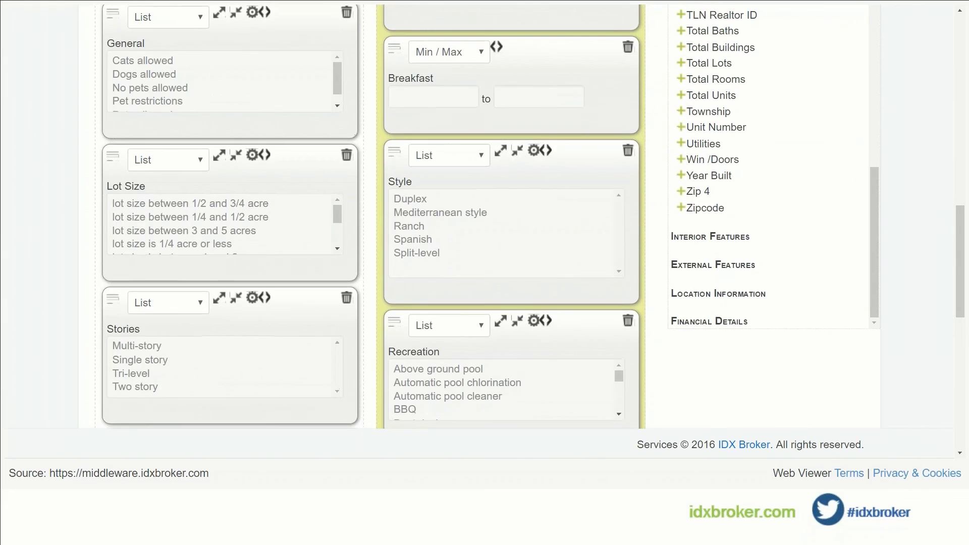
scroll(296, 273, "up", 4)
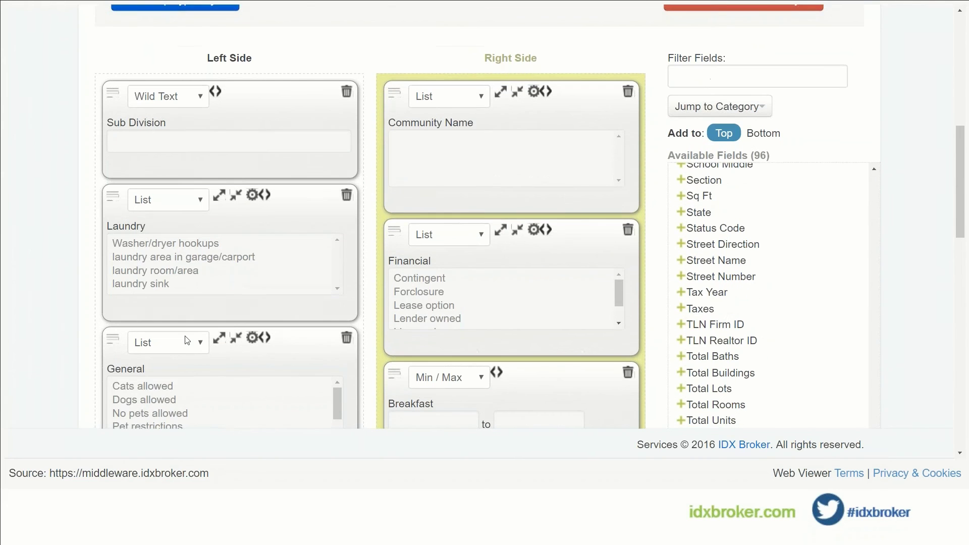
scroll(189, 278, "down", 3)
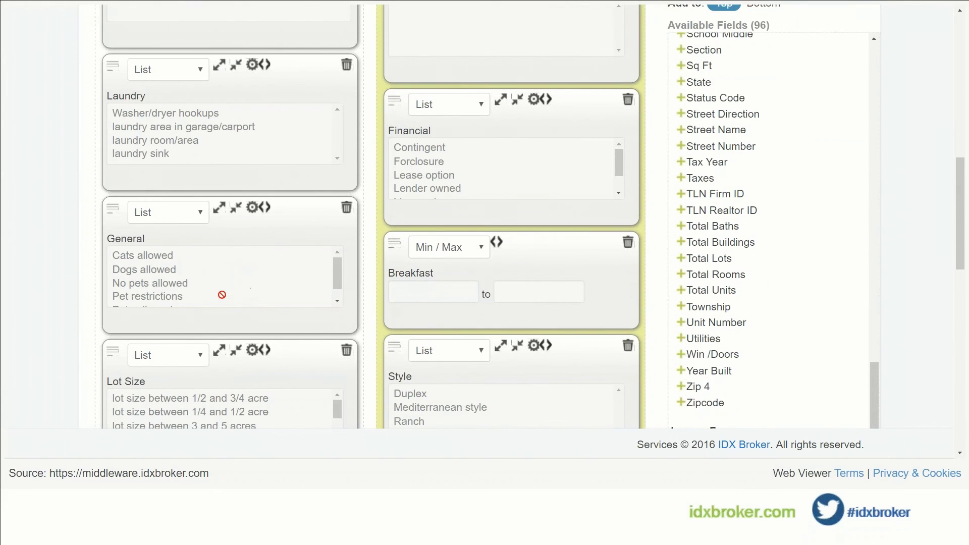
scroll(430, 316, "up", 3)
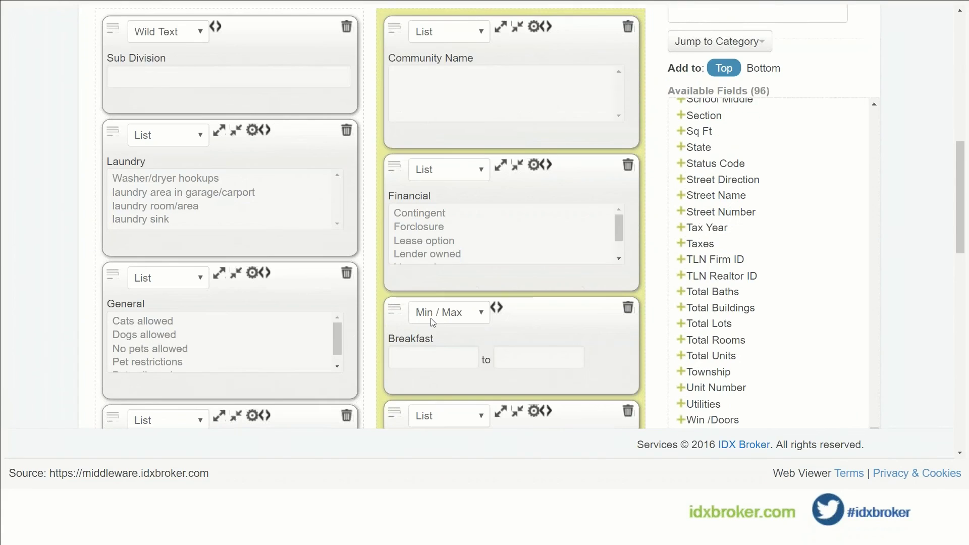
scroll(426, 320, "up", 1)
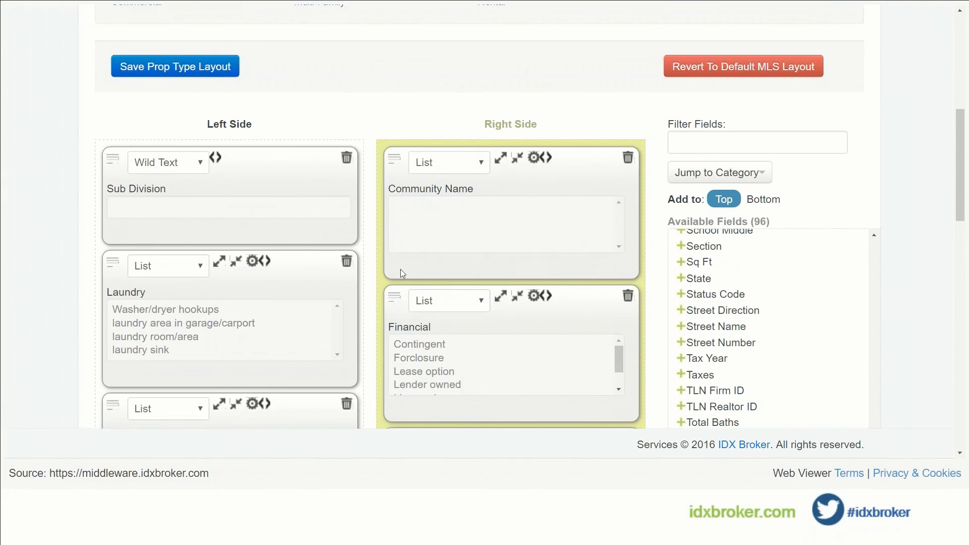
scroll(316, 262, "up", 3)
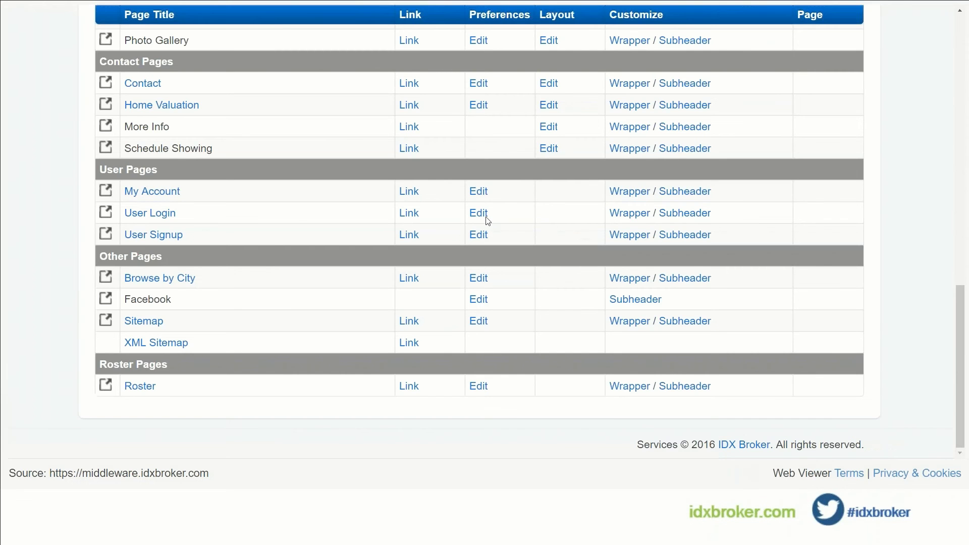
Scroll the Pages table up to the Search Pages group with Address and Advanced Search.
scroll(270, 119, "up", 4)
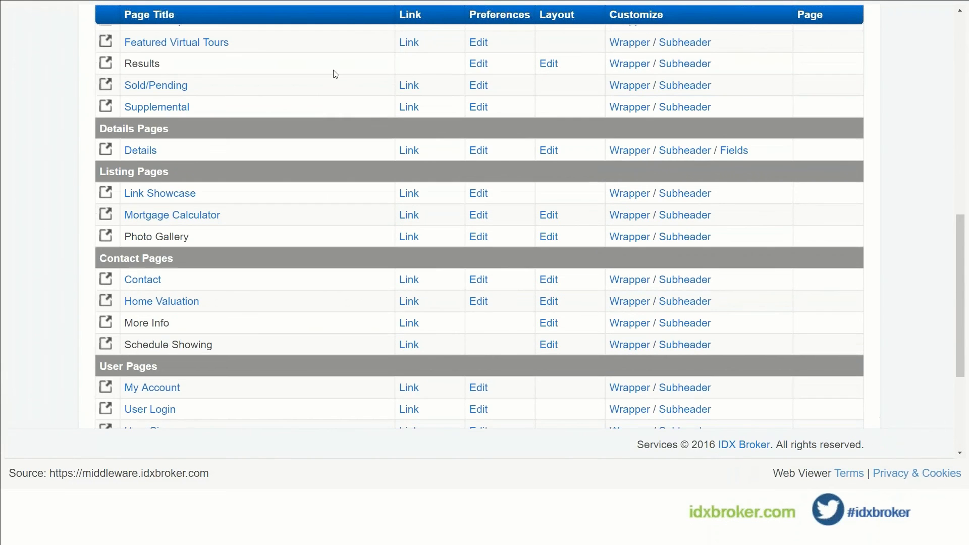
scroll(204, 105, "up", 3)
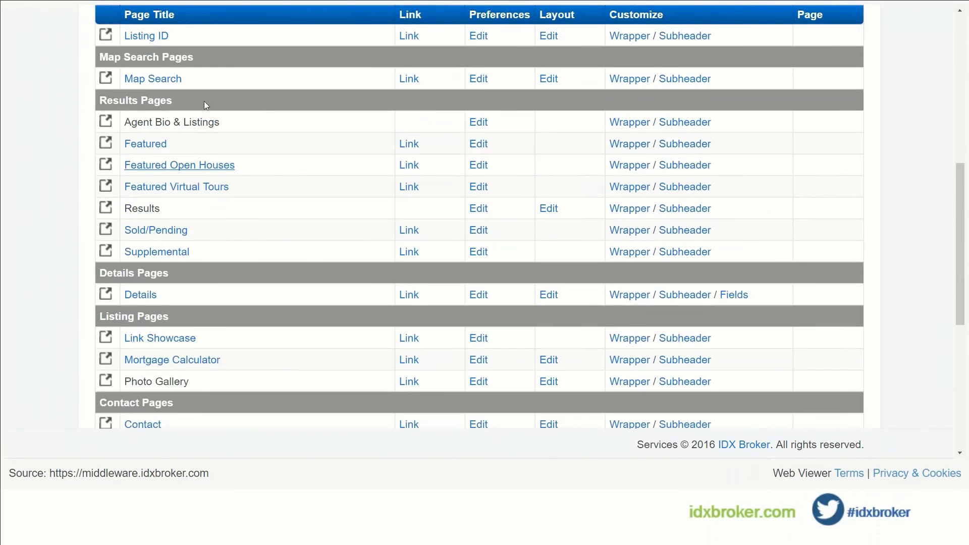
scroll(204, 105, "up", 1)
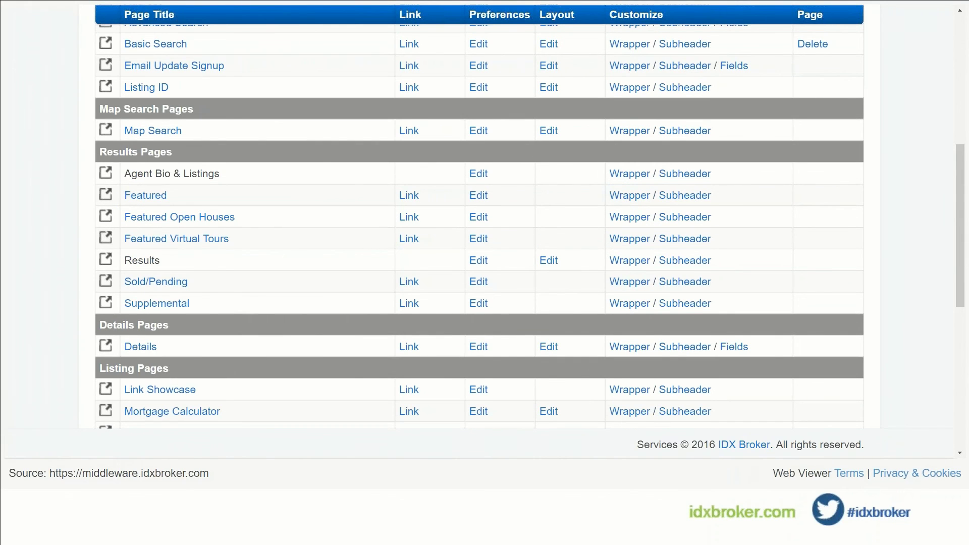
scroll(318, 168, "up", 2)
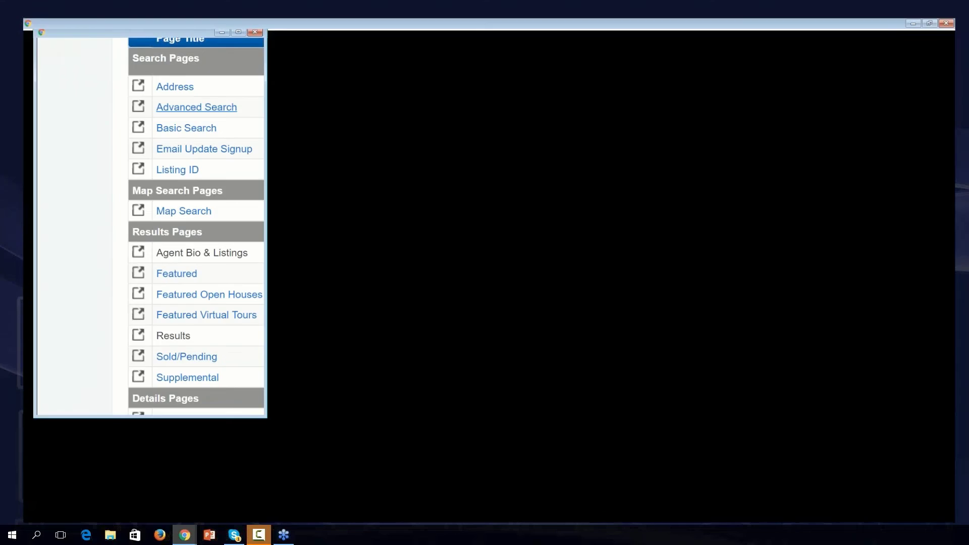
Open the 8190 Hampton Wood Dr listing from the Pet Friendly in Boca Raton results and scroll to its map.
left_click(197, 107)
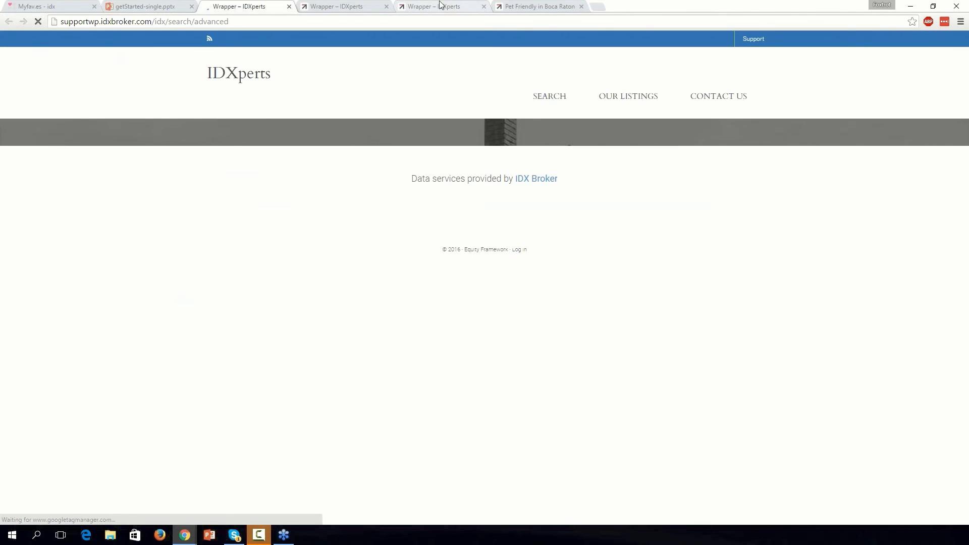
left_click(525, 7)
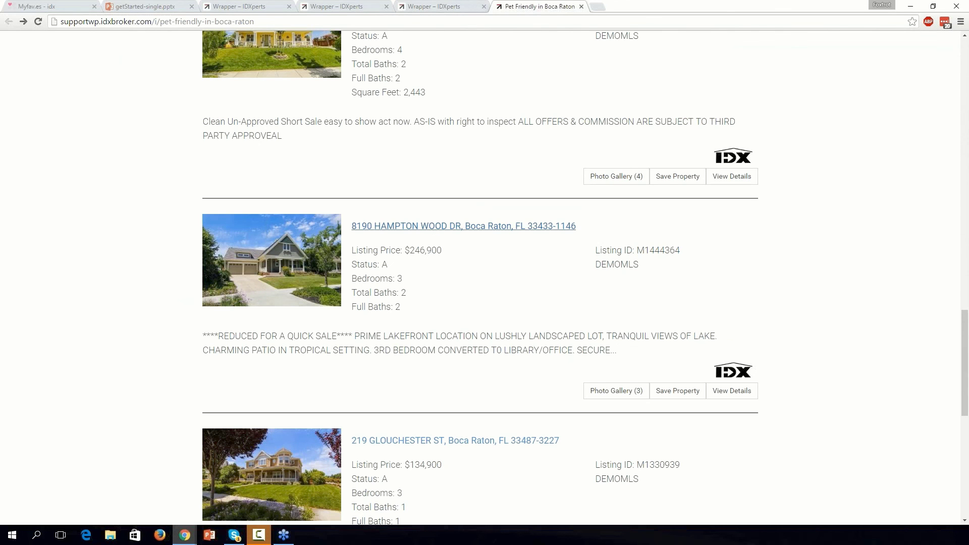
left_click(432, 230)
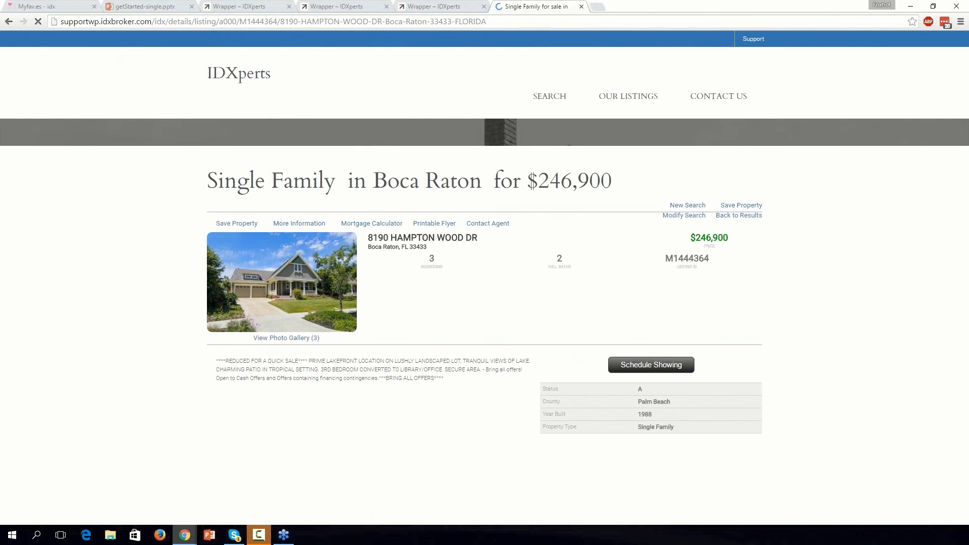
scroll(418, 235, "down", 5)
scroll(417, 235, "down", 8)
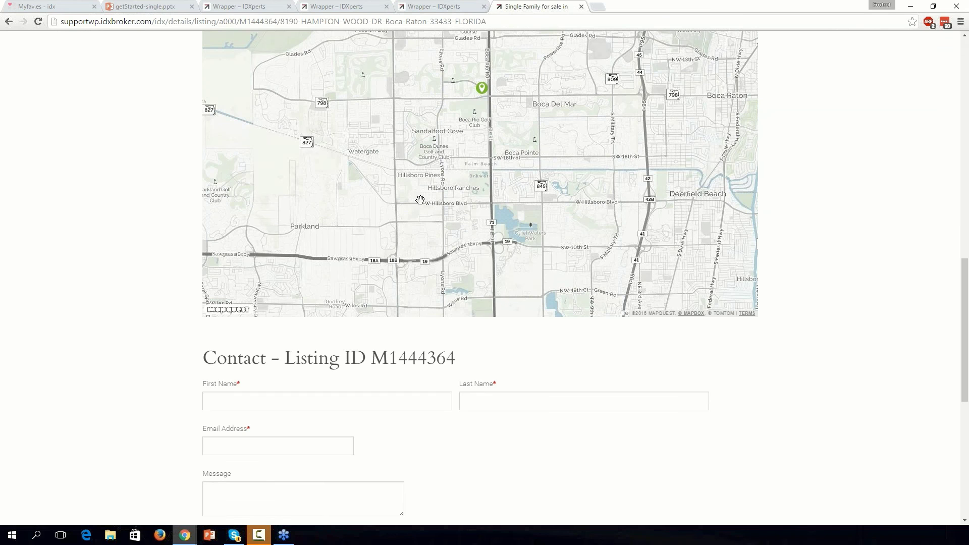
Open Global Preferences to the Details settings, where Map Type is Default Map Provider.
left_click(151, 7)
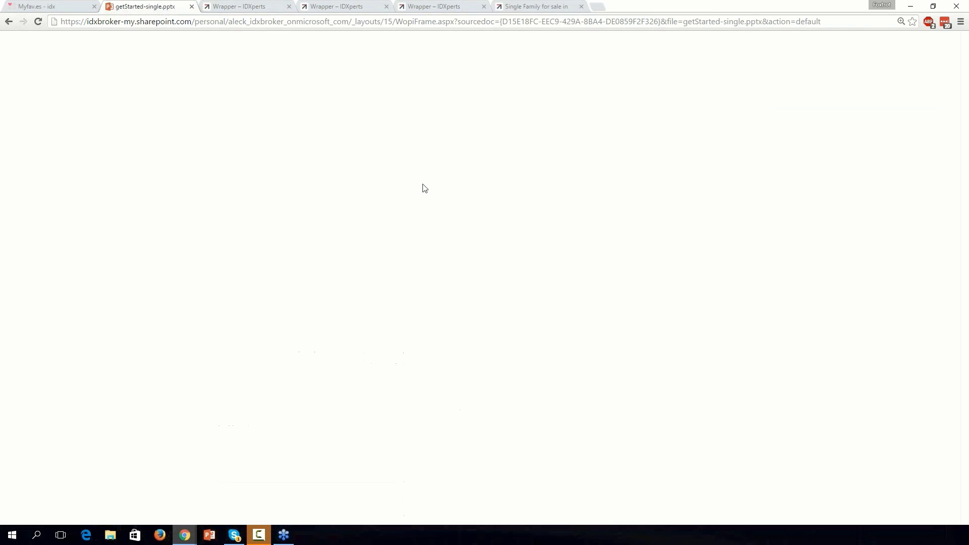
scroll(382, 169, "up", 3)
scroll(382, 170, "up", 3)
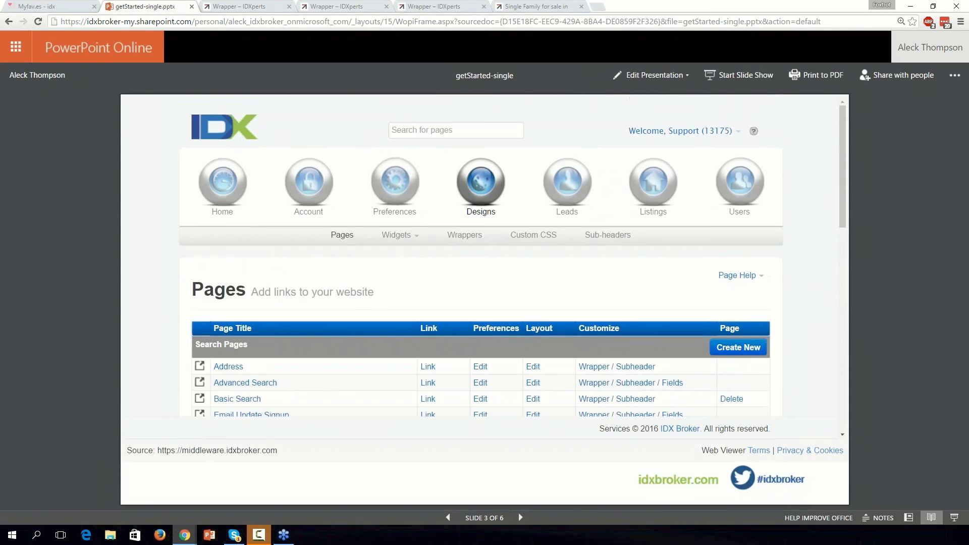
mouse_move(384, 174)
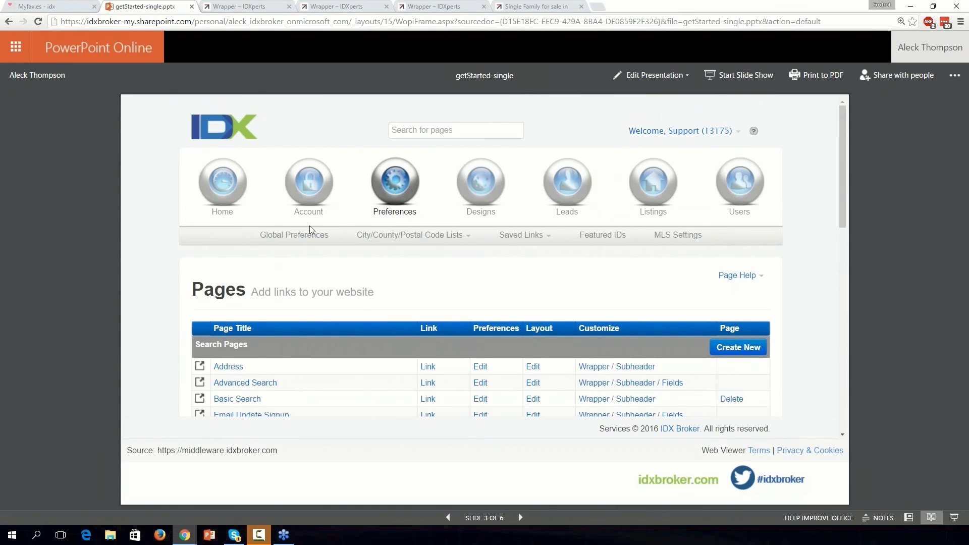
left_click(294, 235)
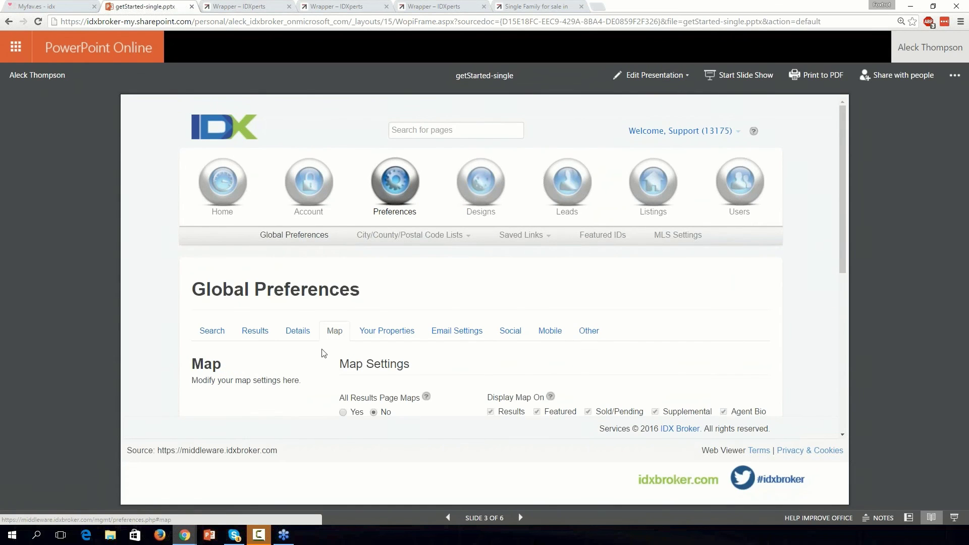
scroll(324, 352, "down", 3)
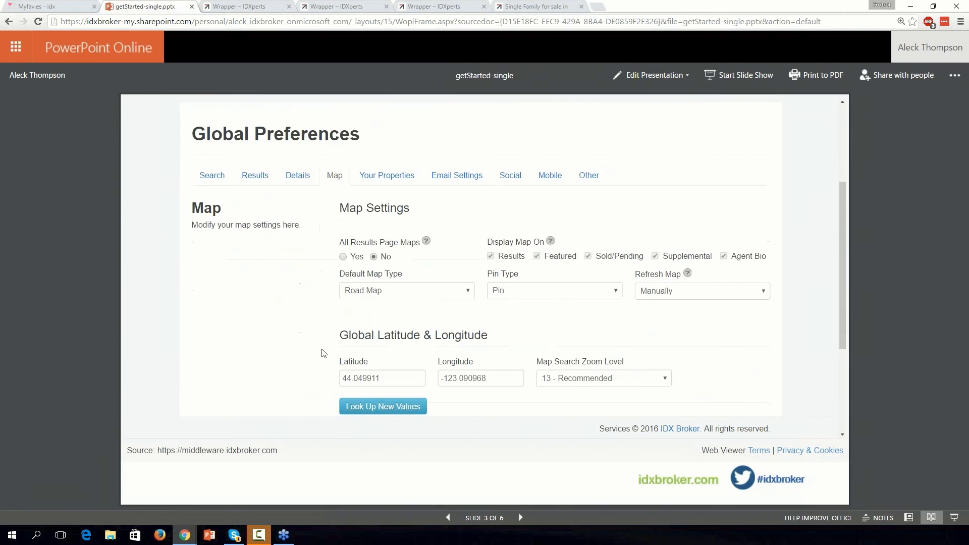
scroll(324, 353, "up", 1)
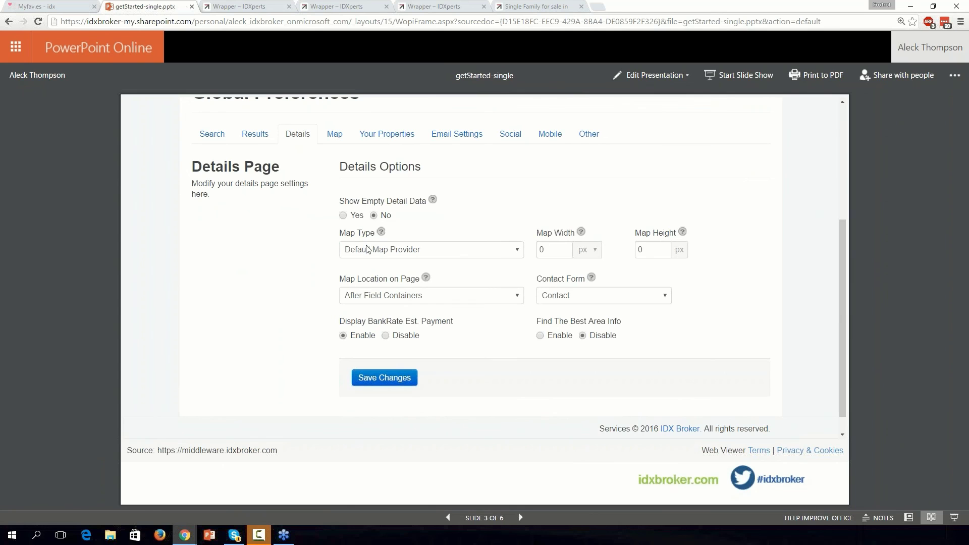
Set the details page Map Type to Walkscore and save the changes.
left_click(368, 247)
left_click(367, 283)
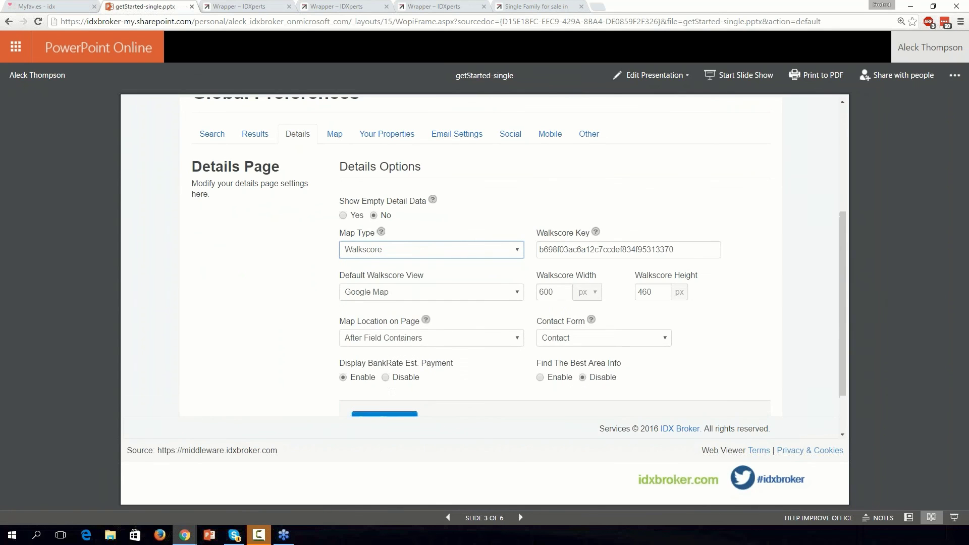
left_click(387, 415)
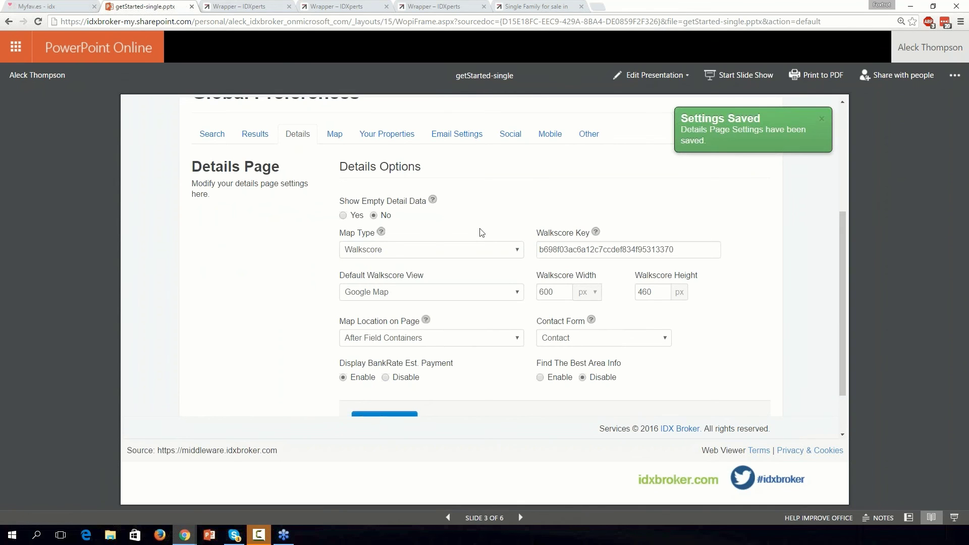
left_click(497, 6)
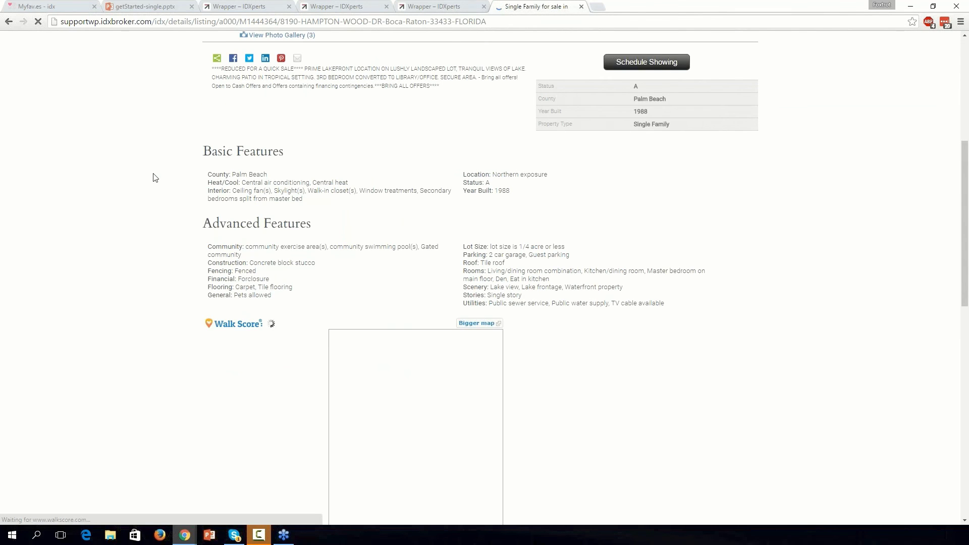
Explore the listing's Walk Score panel: nearby coffee shops, then schools including Donna Klein Jewish Academy.
scroll(153, 181, "down", 3)
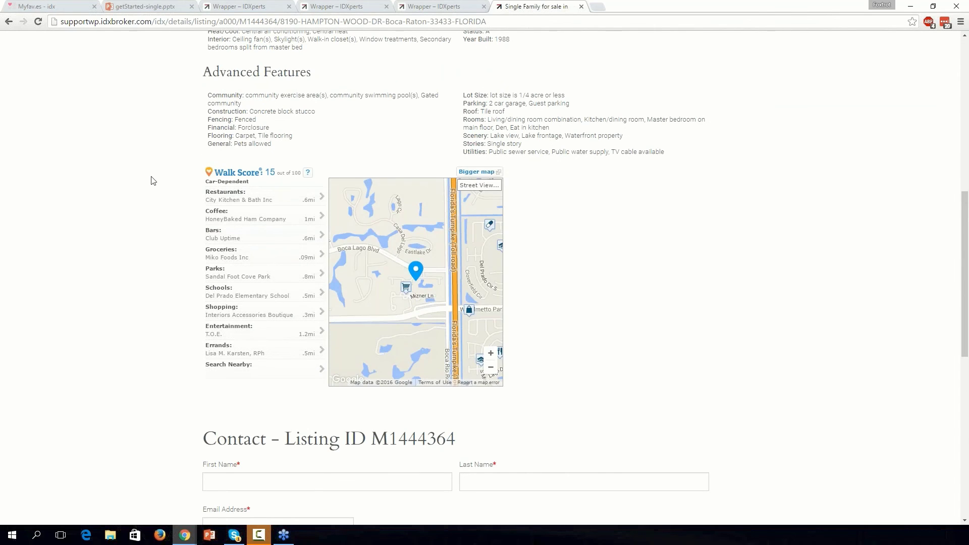
left_click(231, 218)
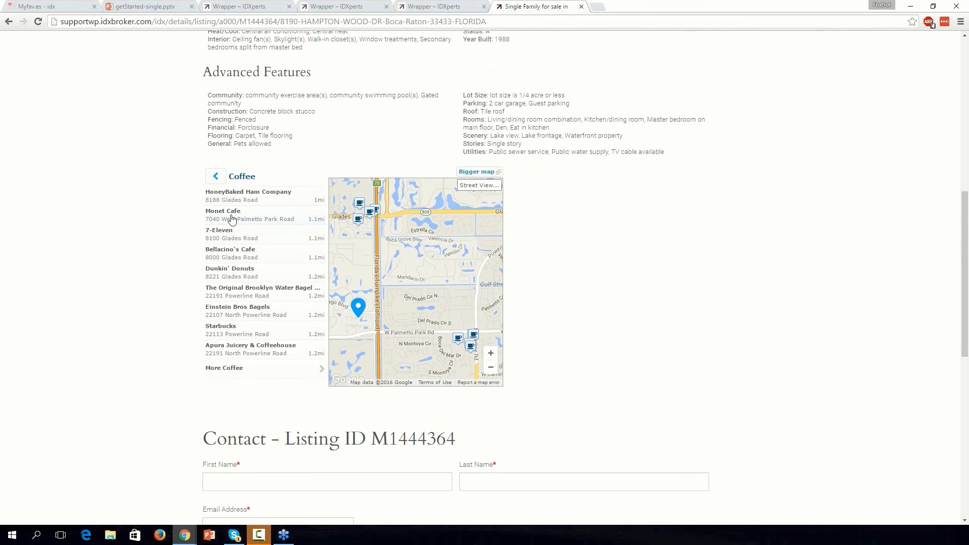
left_click(225, 176)
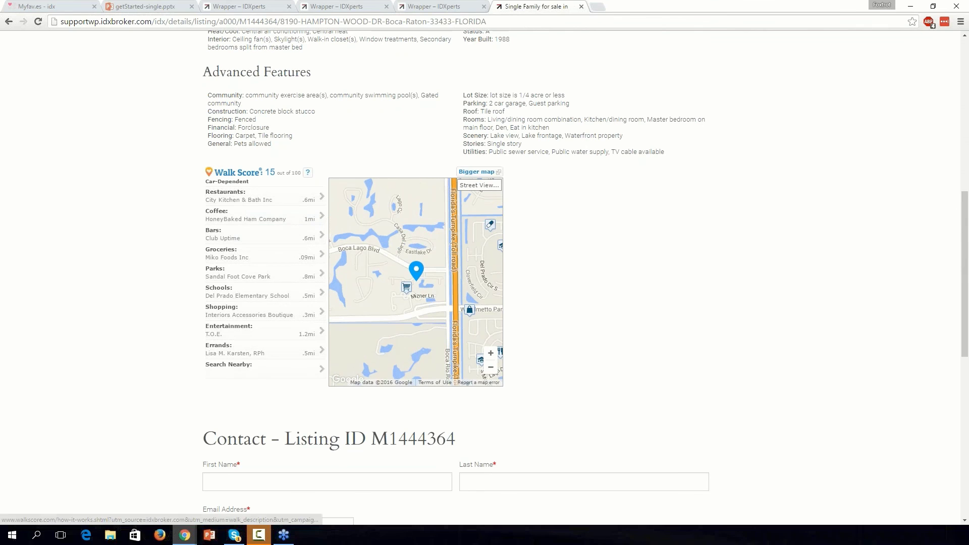
left_click(233, 298)
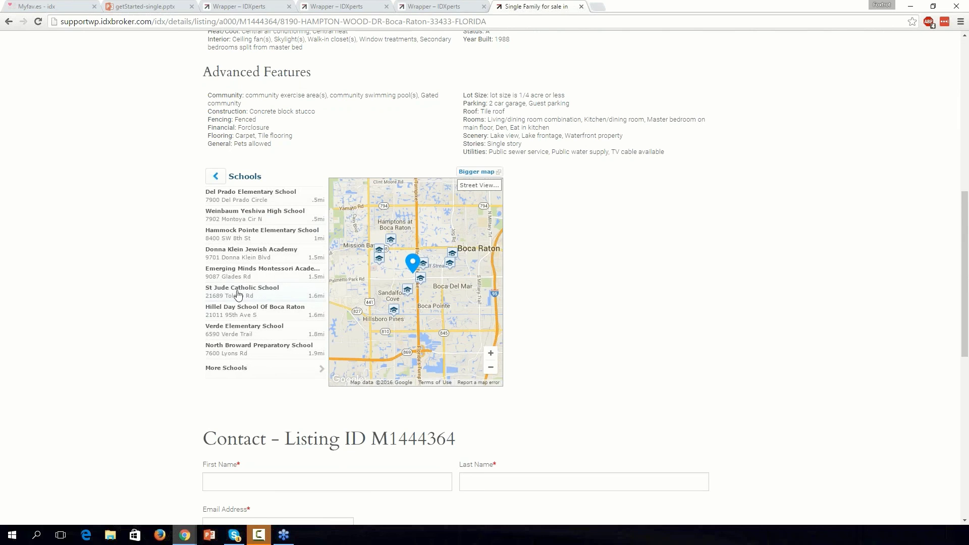
left_click(245, 256)
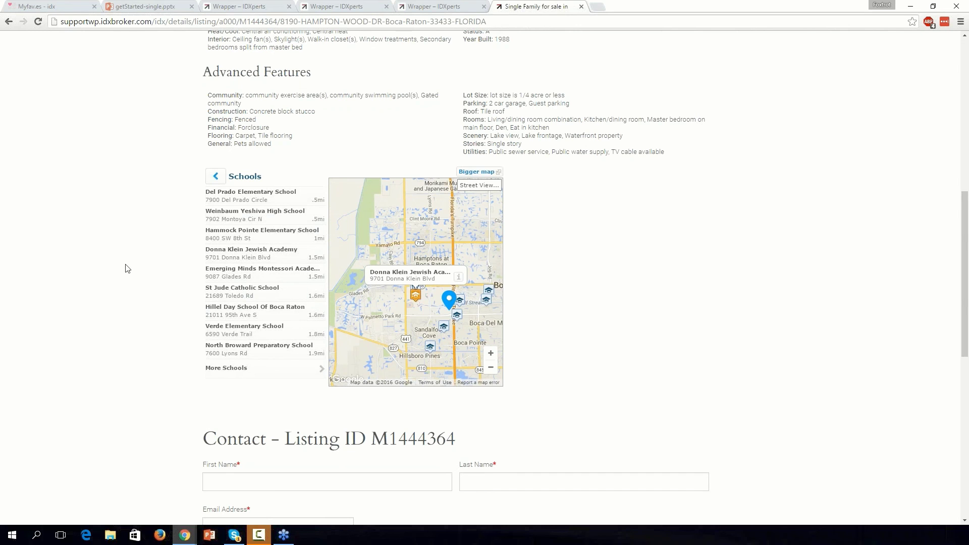
left_click(322, 369)
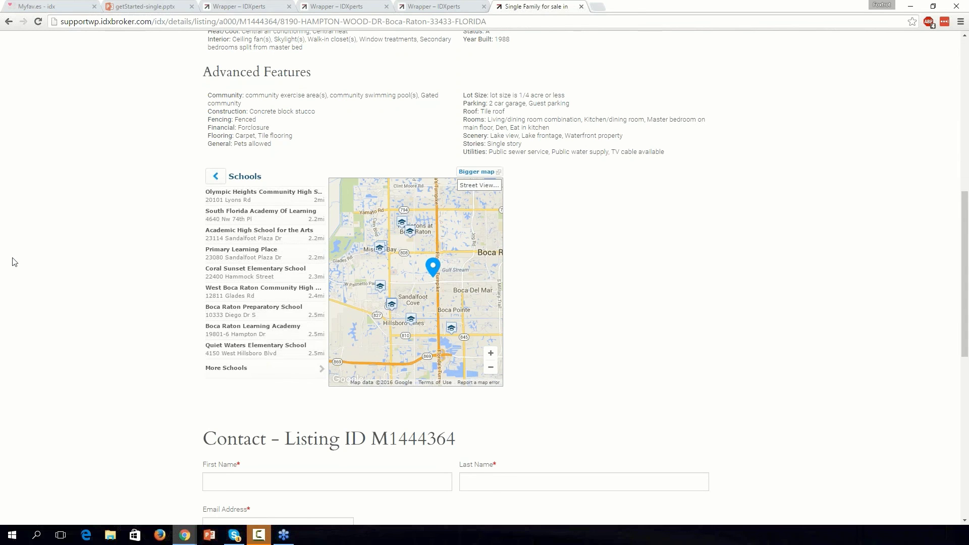
key("ctrl+shift+Tab")
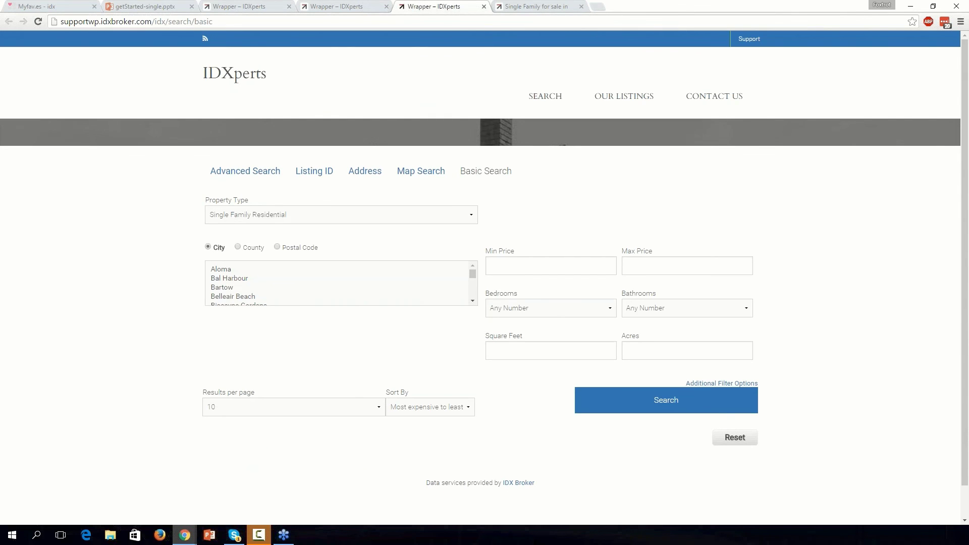